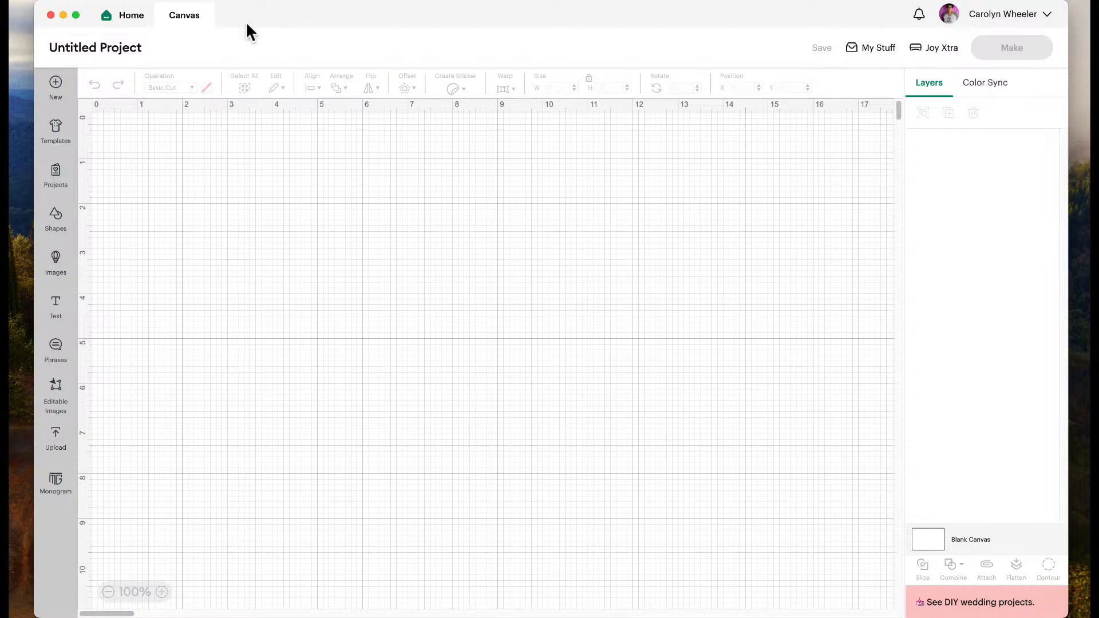
# Open the image upload page and look through all previously uploaded images, returning to the project canvas.
pyautogui.click(55, 442)
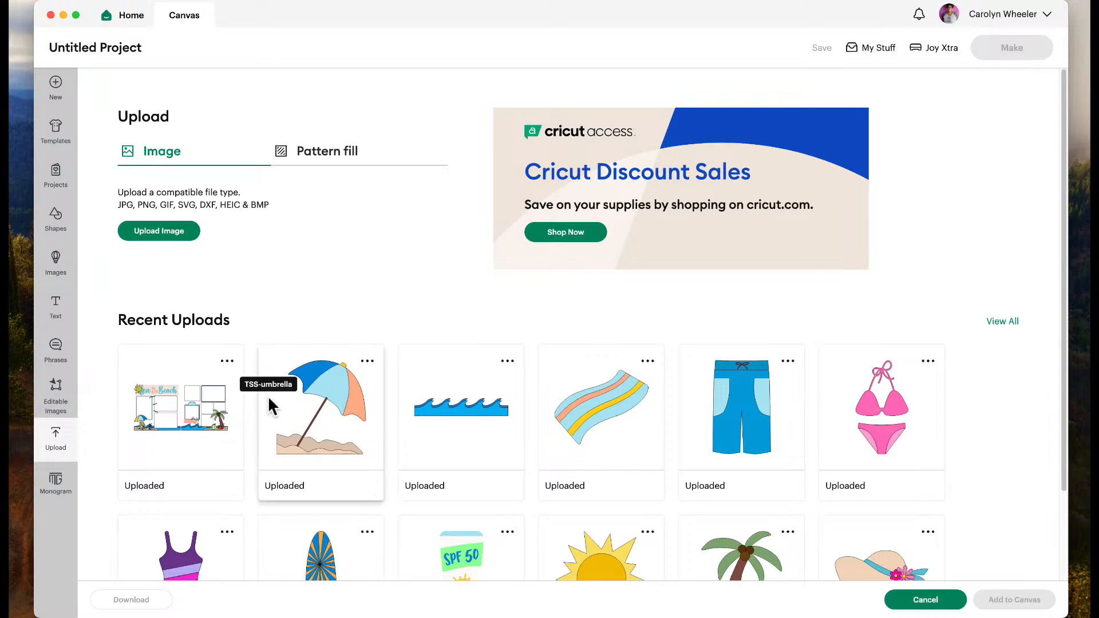
pyautogui.scroll(-1, 268, 396)
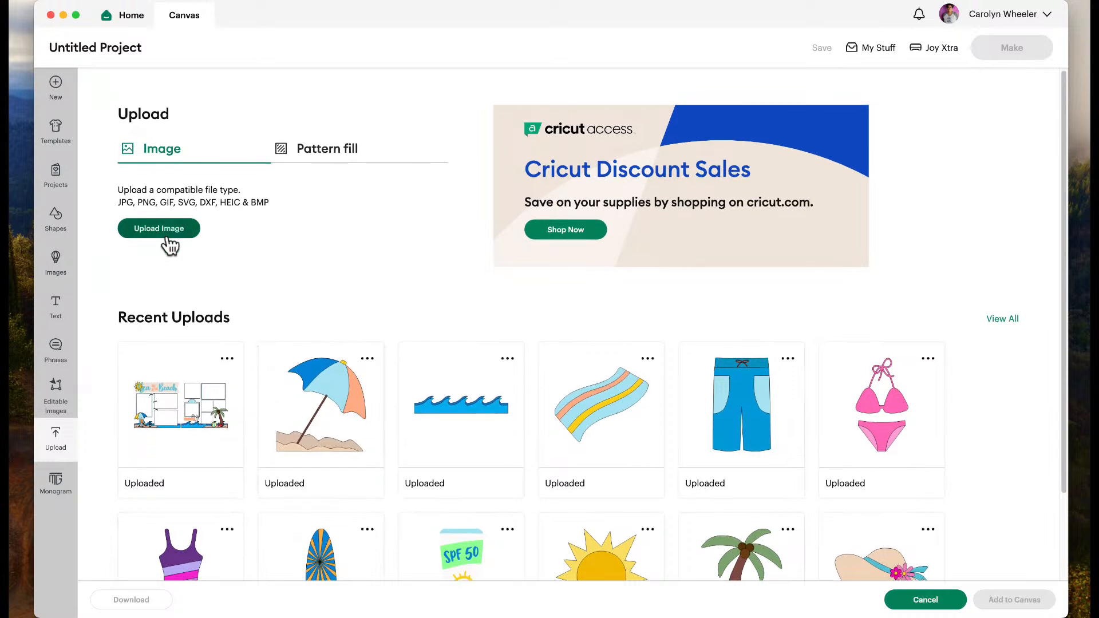
pyautogui.scroll(-3, 400, 366)
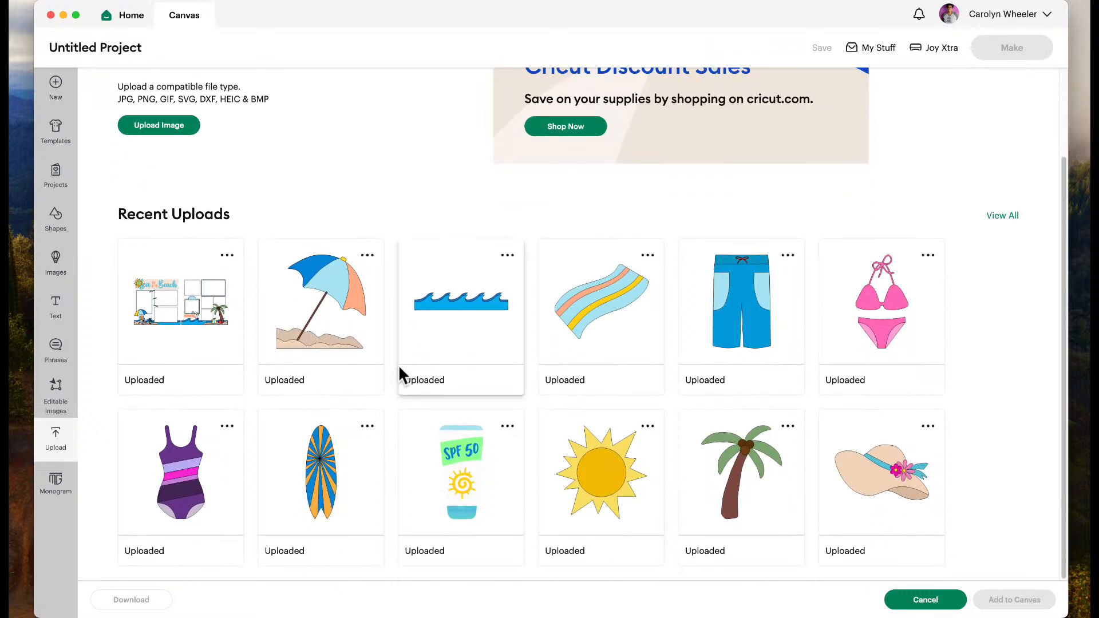
pyautogui.click(993, 216)
pyautogui.scroll(-5, 584, 341)
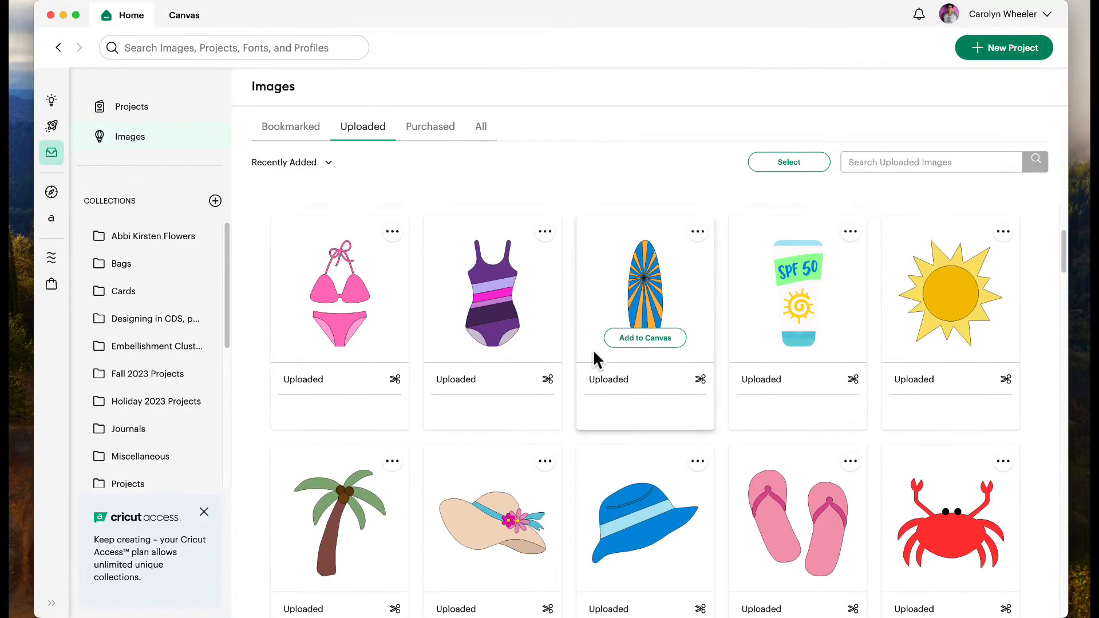
pyautogui.scroll(-10, 592, 350)
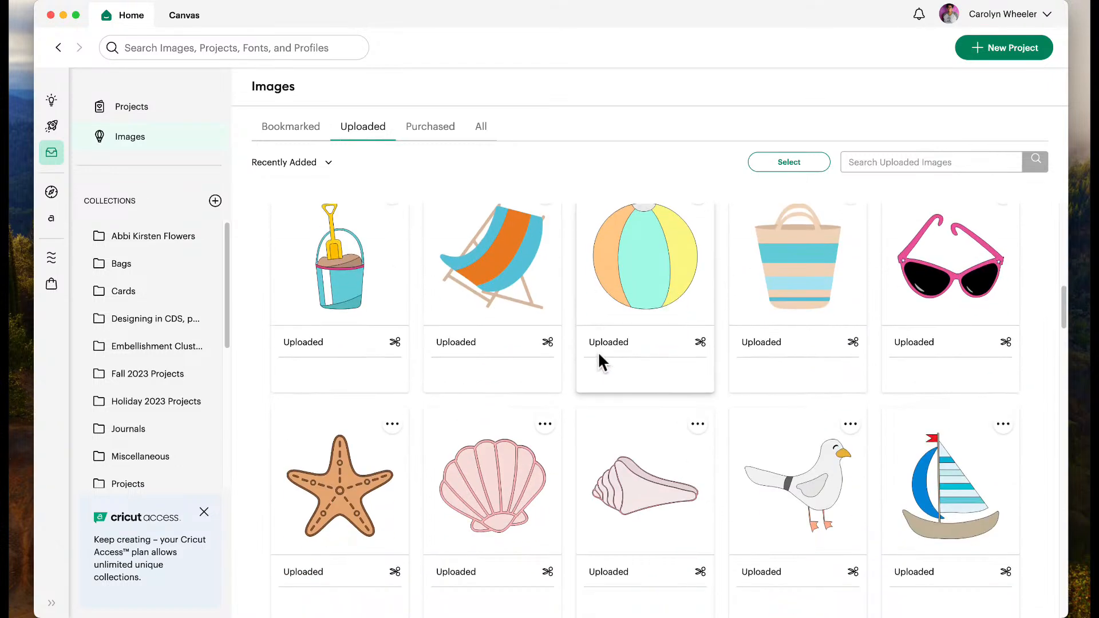
pyautogui.scroll(-5, 598, 352)
pyautogui.scroll(10, 599, 352)
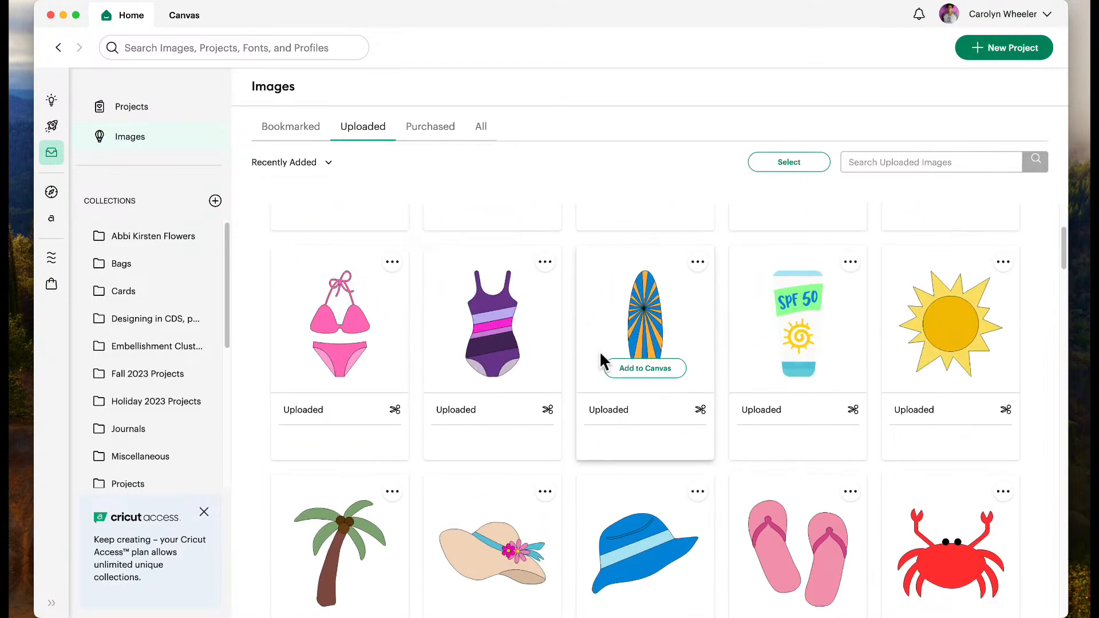
pyautogui.scroll(5, 598, 351)
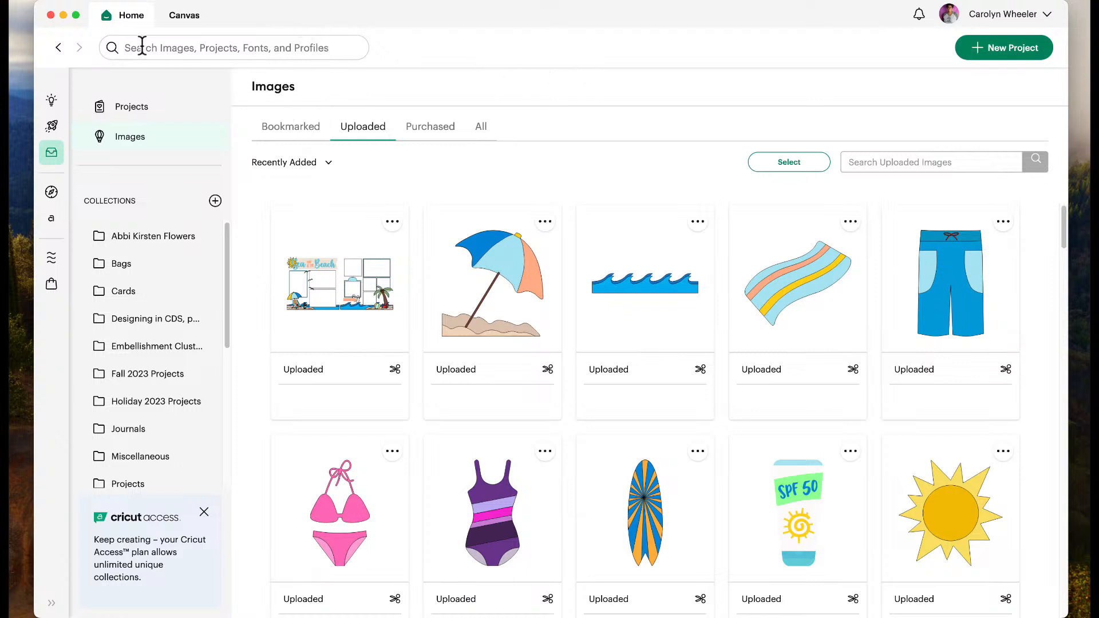
pyautogui.click(59, 49)
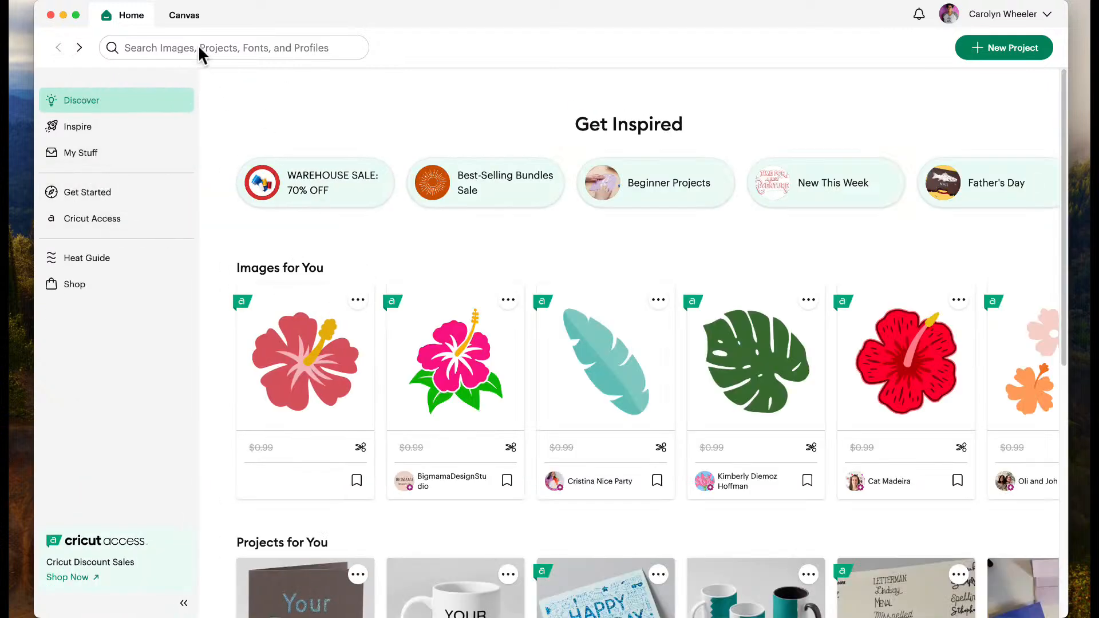
pyautogui.click(184, 16)
# Choose beach1.svg from the 2-Layouts folder inside Beach_Summer on the desktop as the image to upload.
pyautogui.click(156, 122)
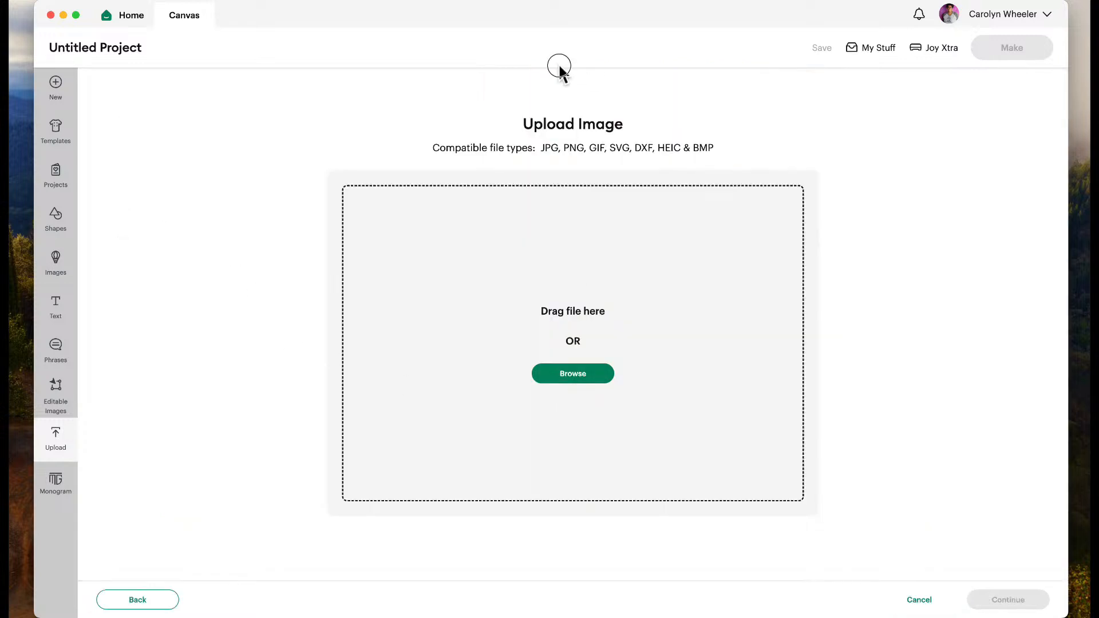
pyautogui.click(566, 378)
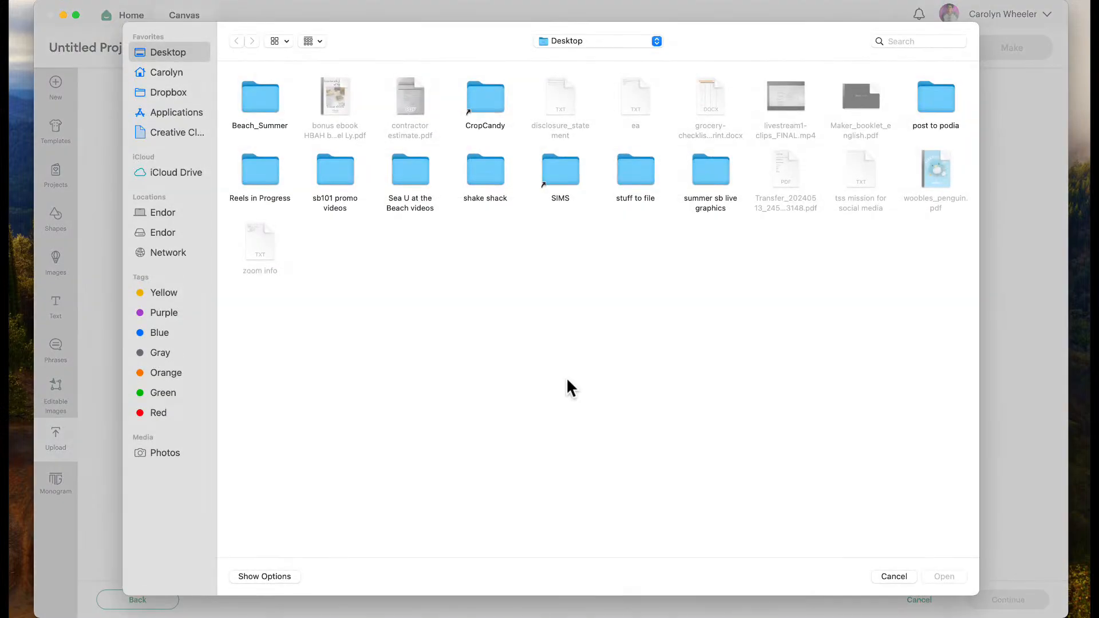
pyautogui.doubleClick(269, 104)
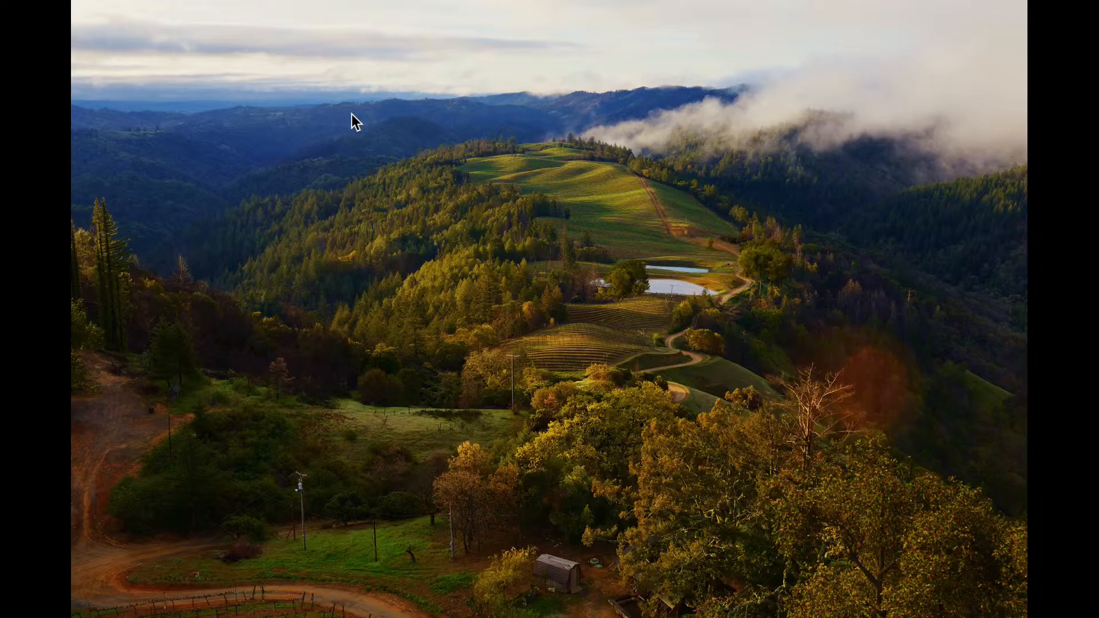
pyautogui.click(325, 104)
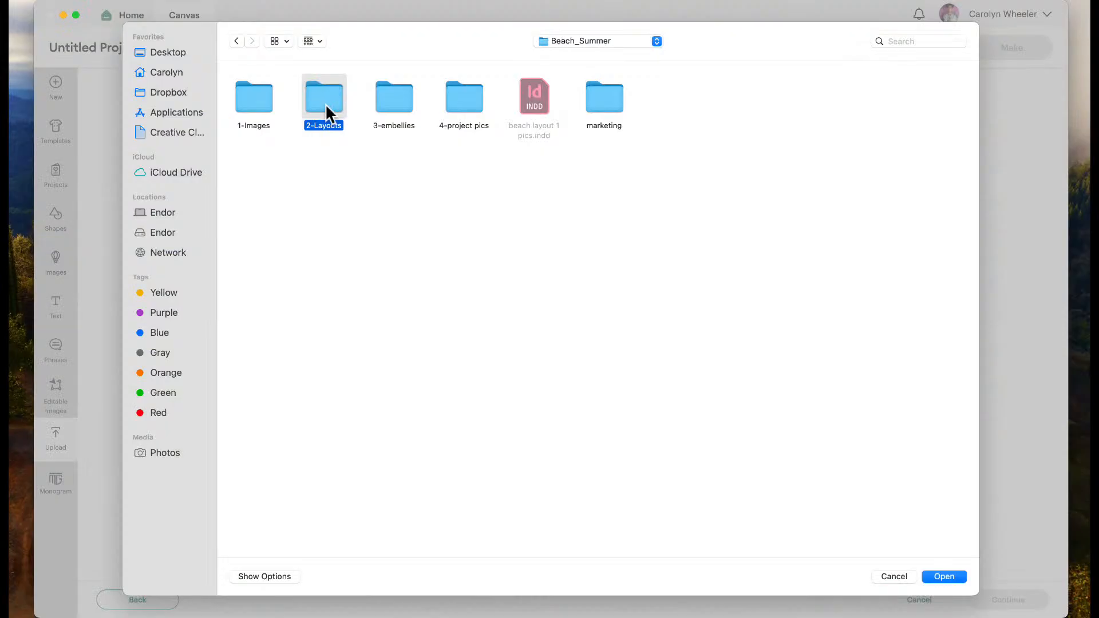
pyautogui.doubleClick(325, 105)
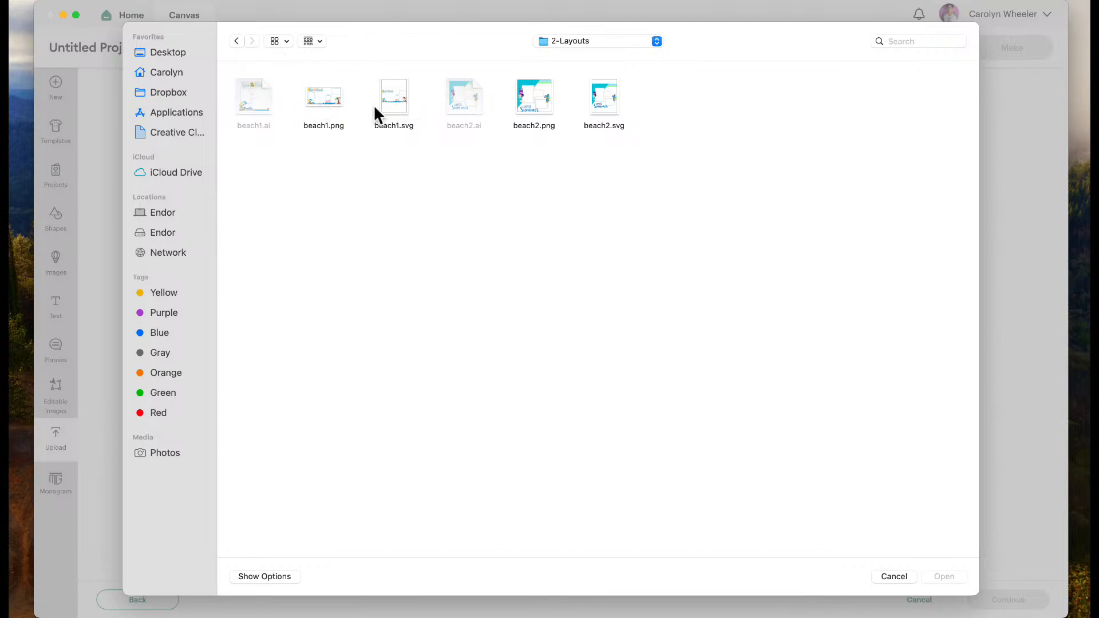
pyautogui.click(388, 99)
pyautogui.click(948, 577)
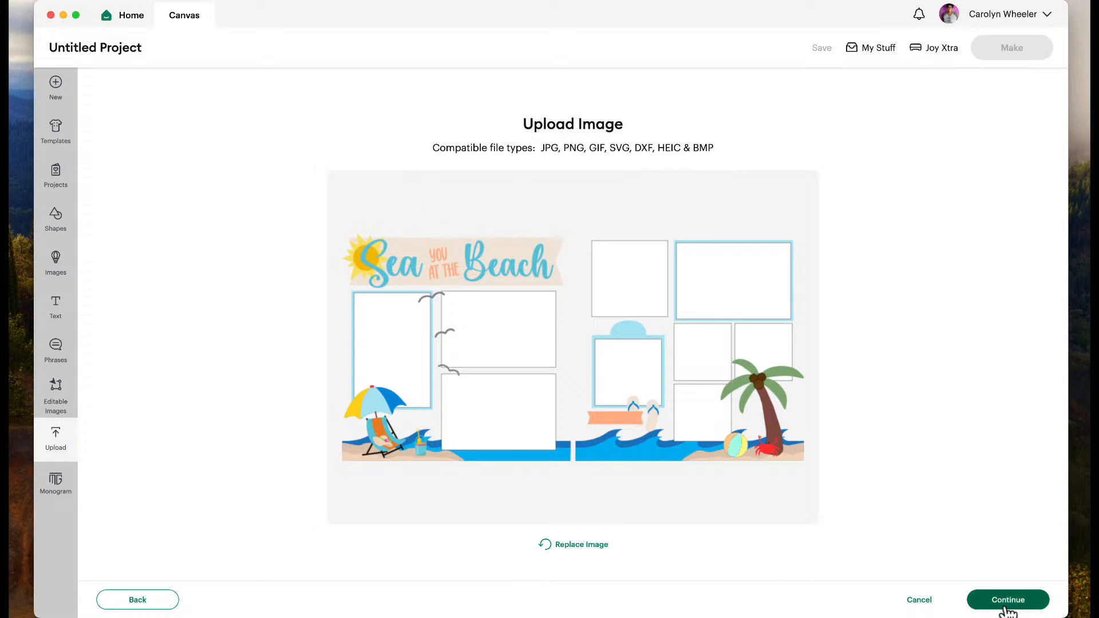
# Upload the layout to the canvas under the image name beach1, leaving tags and collections empty.
pyautogui.click(1002, 608)
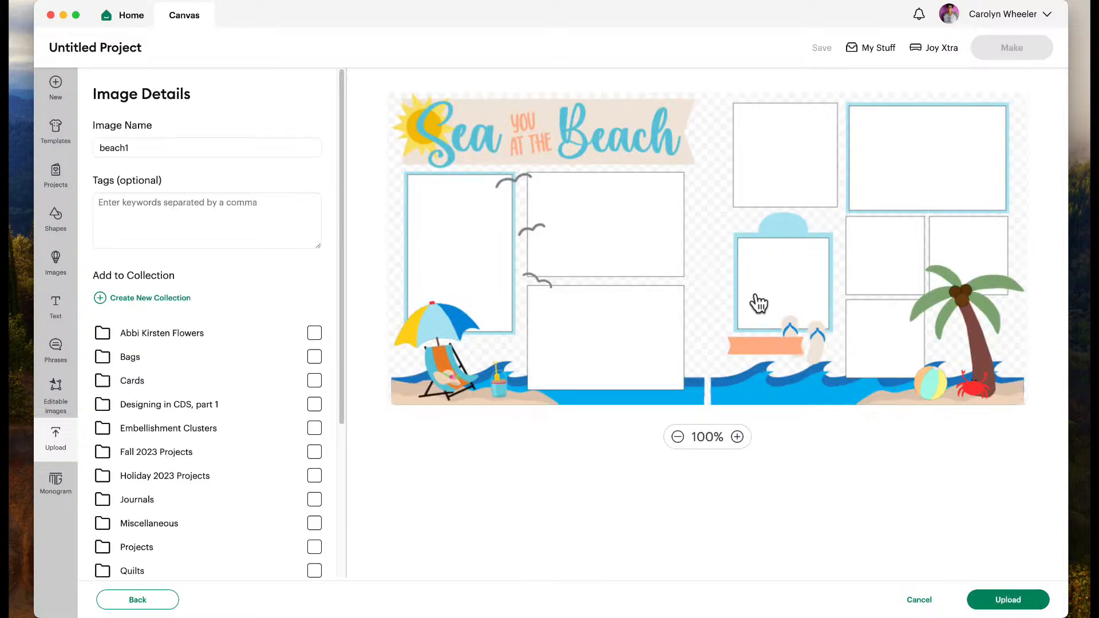
pyautogui.click(140, 209)
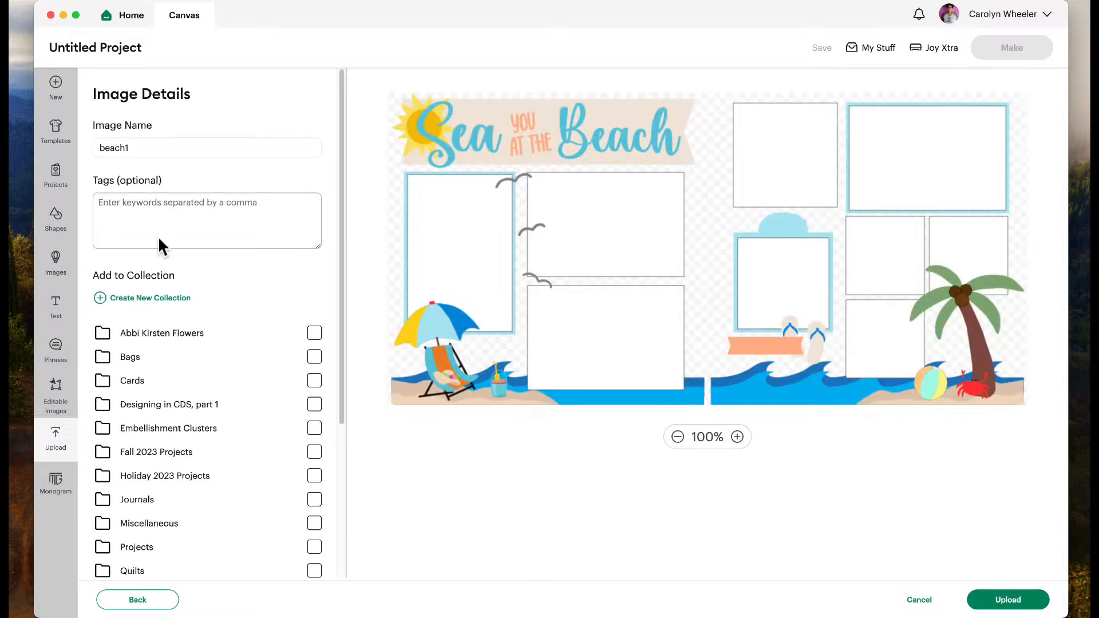
pyautogui.click(153, 147)
pyautogui.scroll(-3, 237, 422)
pyautogui.scroll(3, 237, 422)
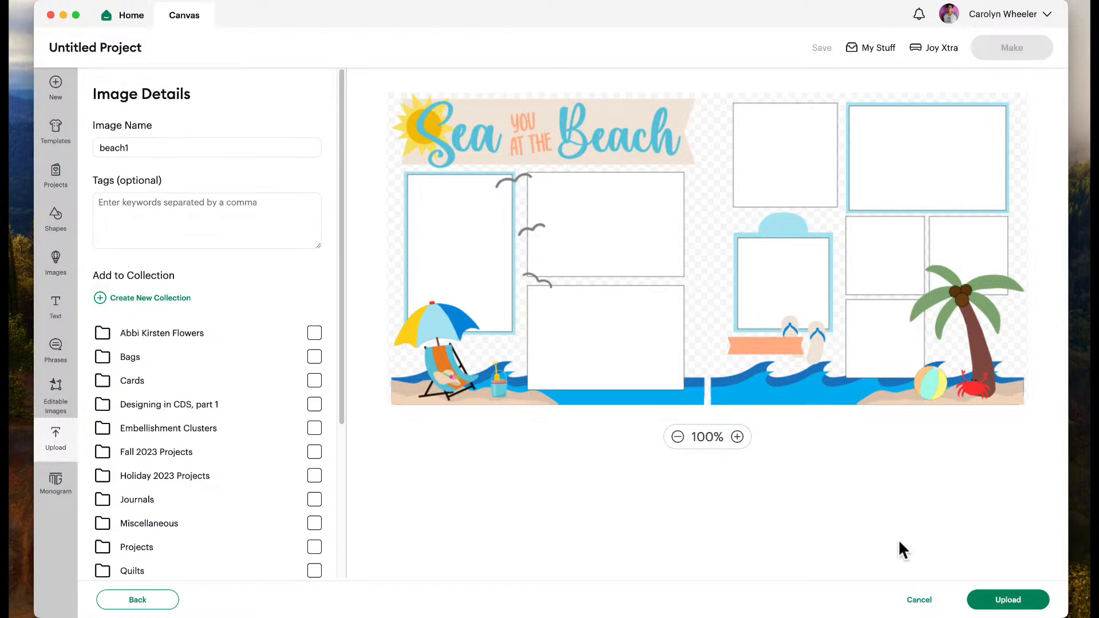
pyautogui.click(1008, 601)
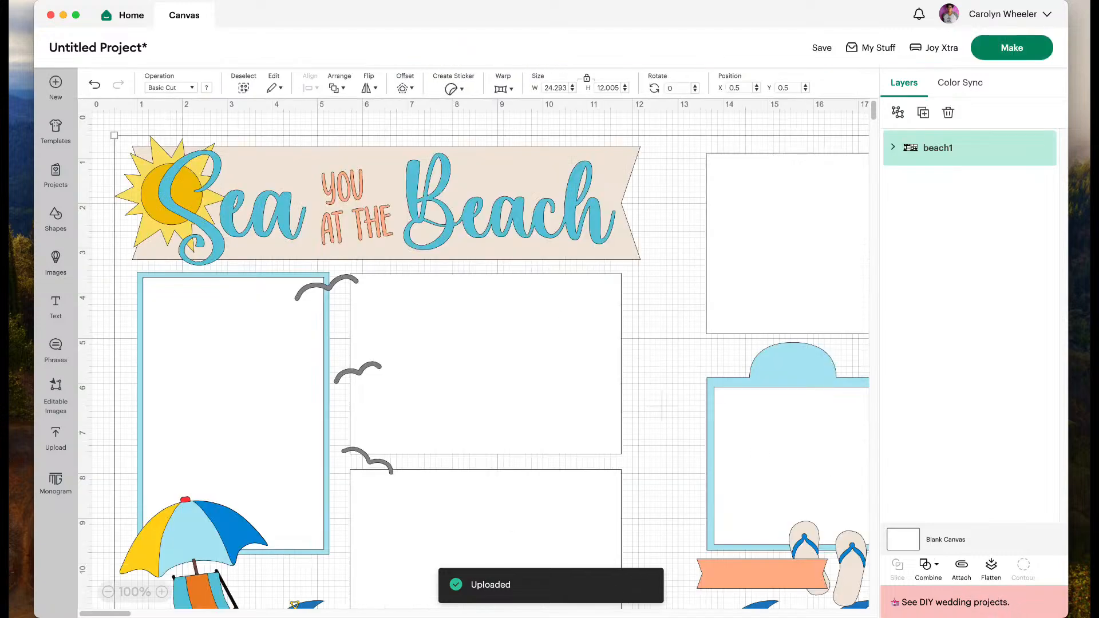
# Narrow the layer list and set the canvas zoom to 75% to view the two-page beach layout.
pyautogui.click(109, 592)
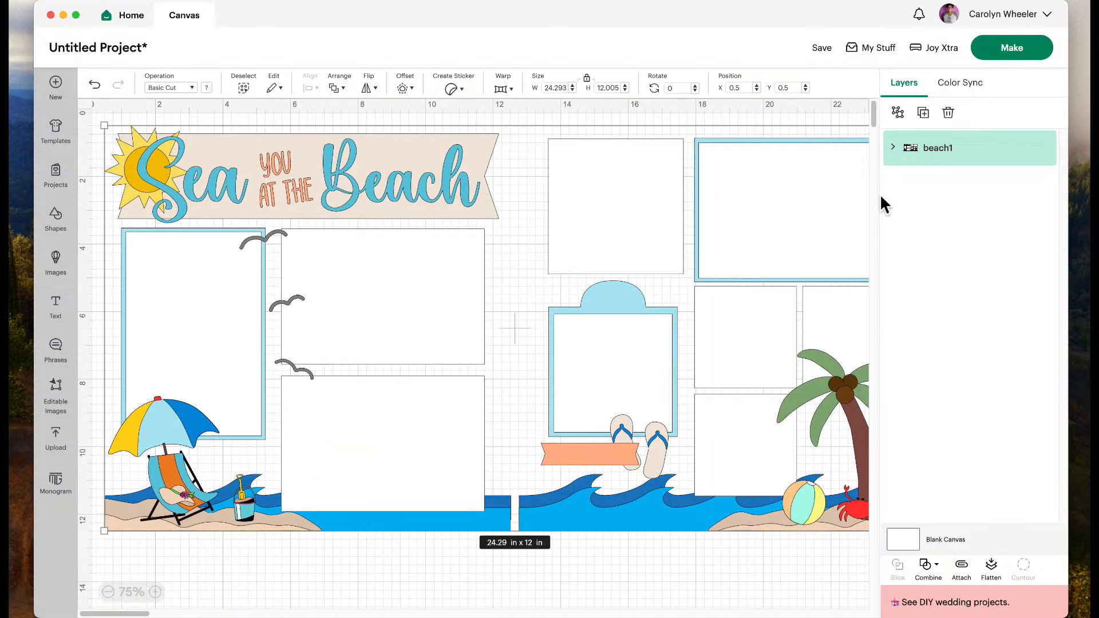
pyautogui.moveTo(879, 196); pyautogui.dragTo(1047, 214)
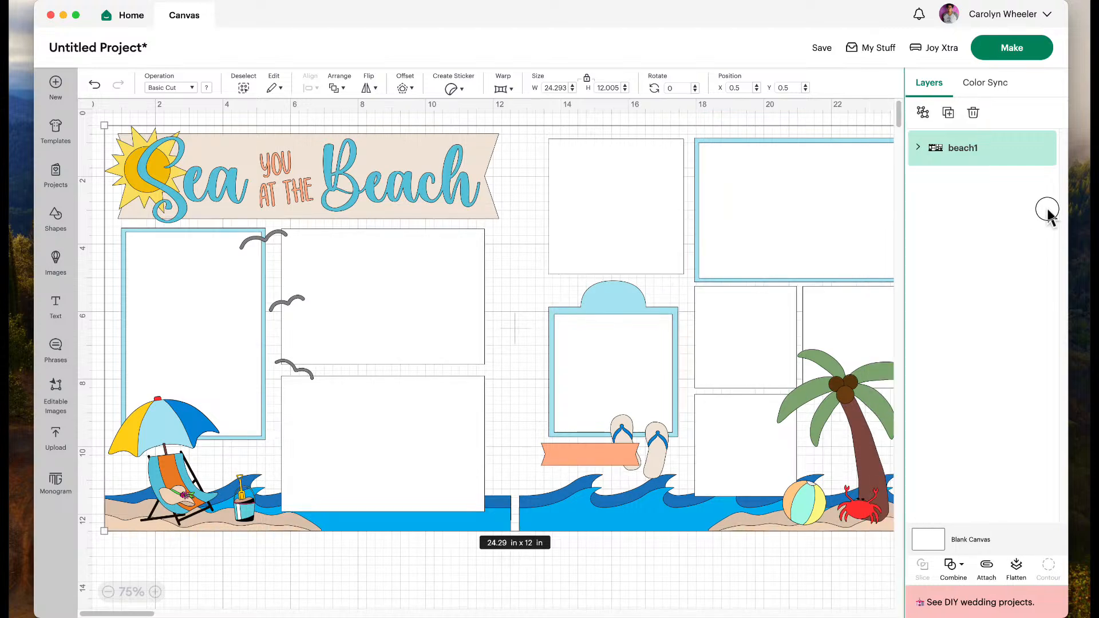
pyautogui.click(108, 592)
pyautogui.scroll(1, 763, 466)
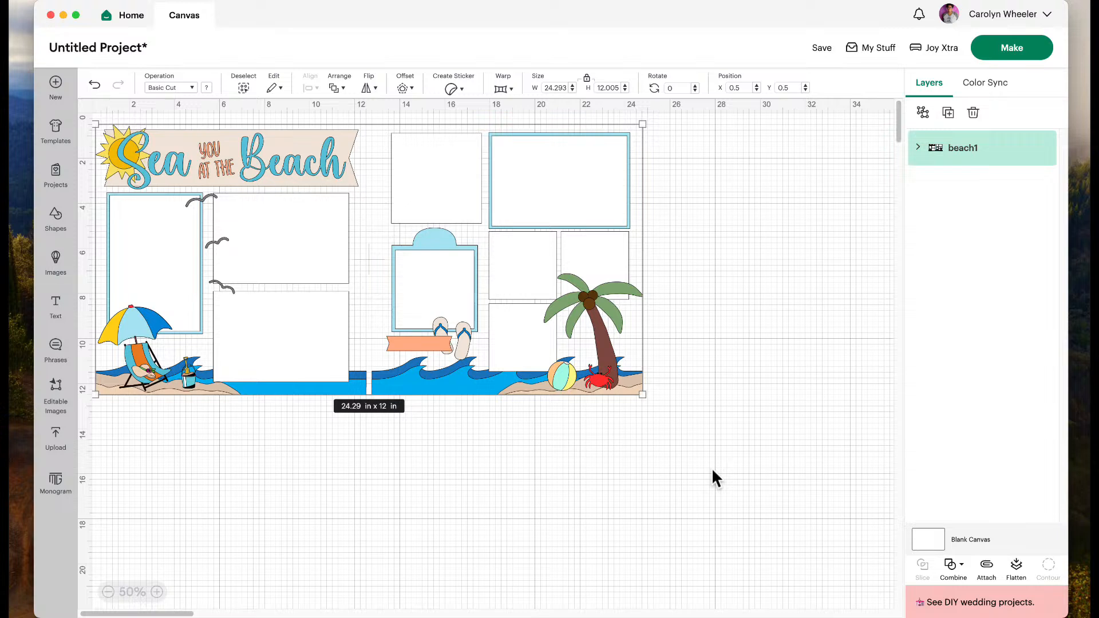
pyautogui.click(156, 593)
pyautogui.moveTo(117, 612); pyautogui.dragTo(106, 611)
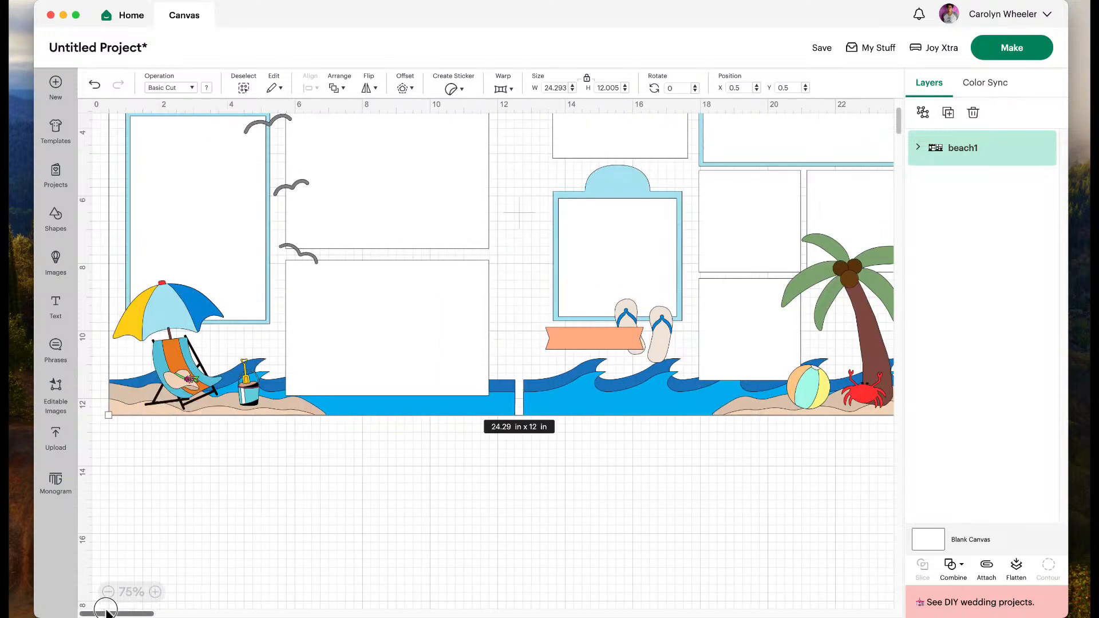
pyautogui.scroll(5, 391, 520)
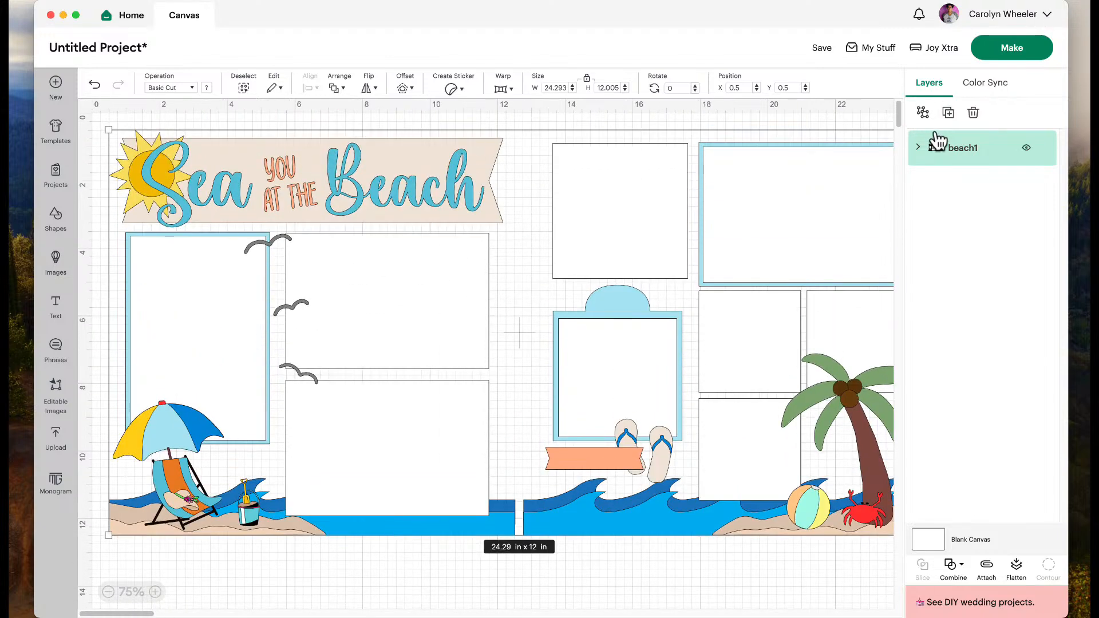
# Expand the beach1 group and select the Sea, Beach, You and sun layers to identify them on the layout.
pyautogui.click(918, 148)
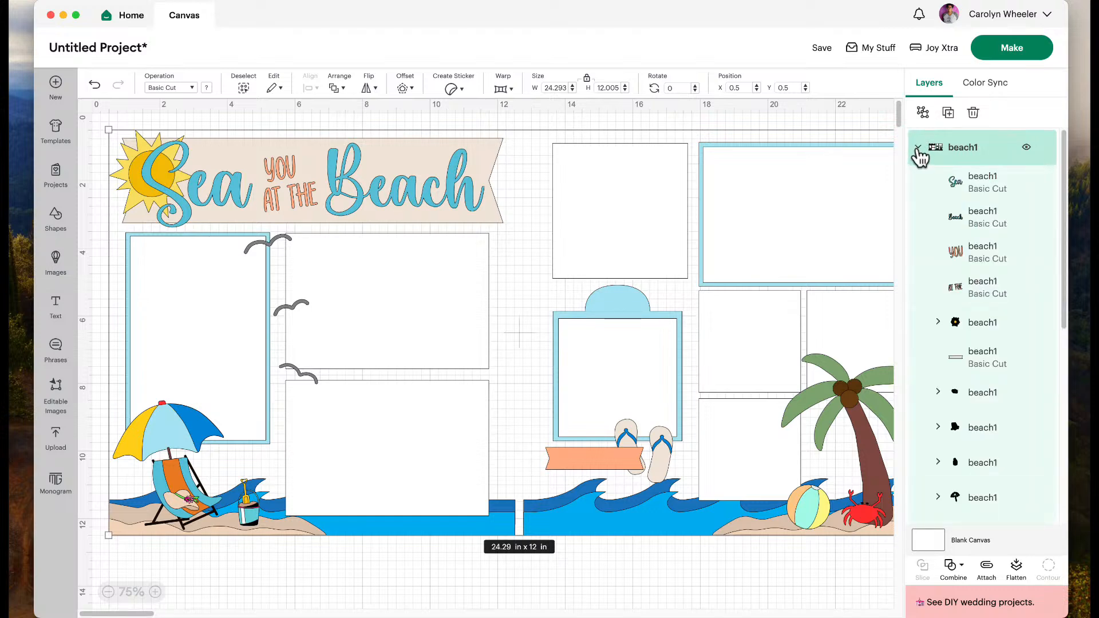
pyautogui.click(985, 189)
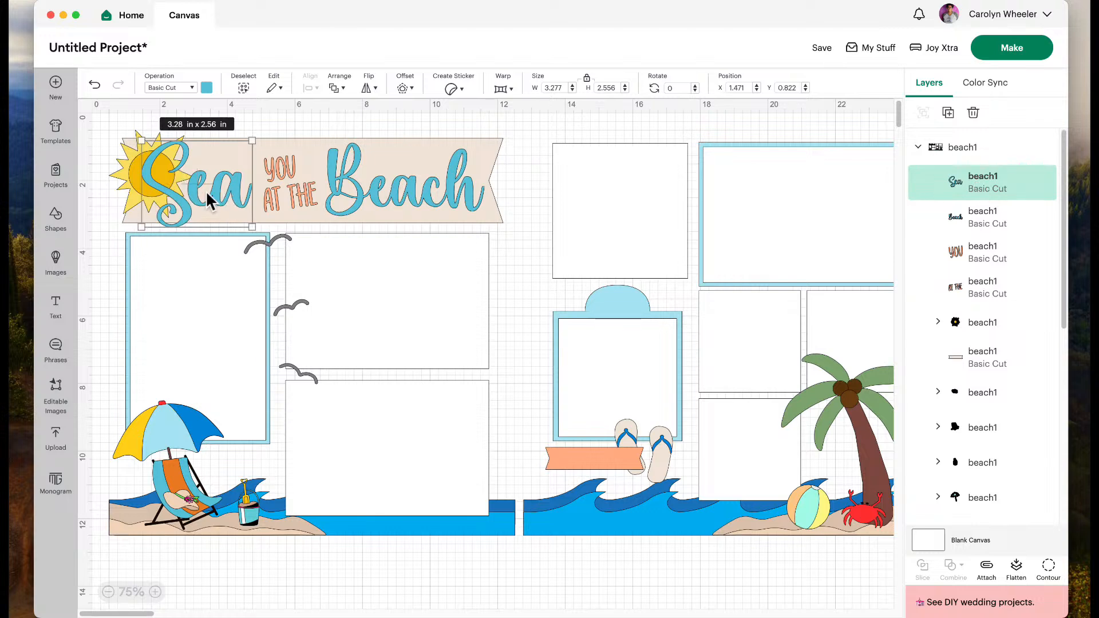
pyautogui.click(980, 226)
pyautogui.click(980, 255)
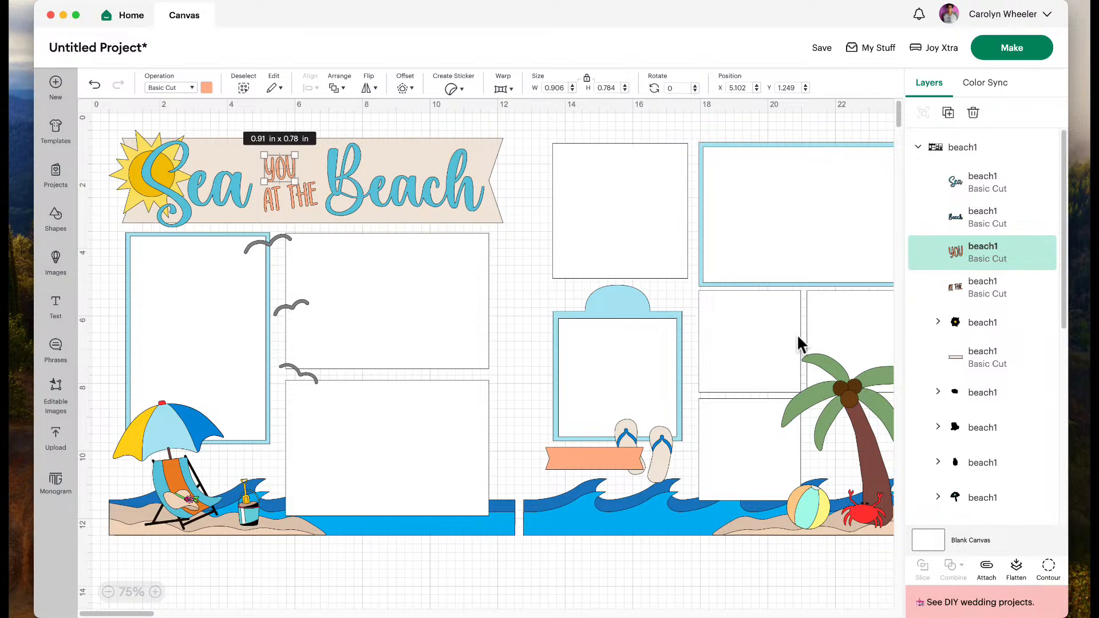
pyautogui.click(998, 326)
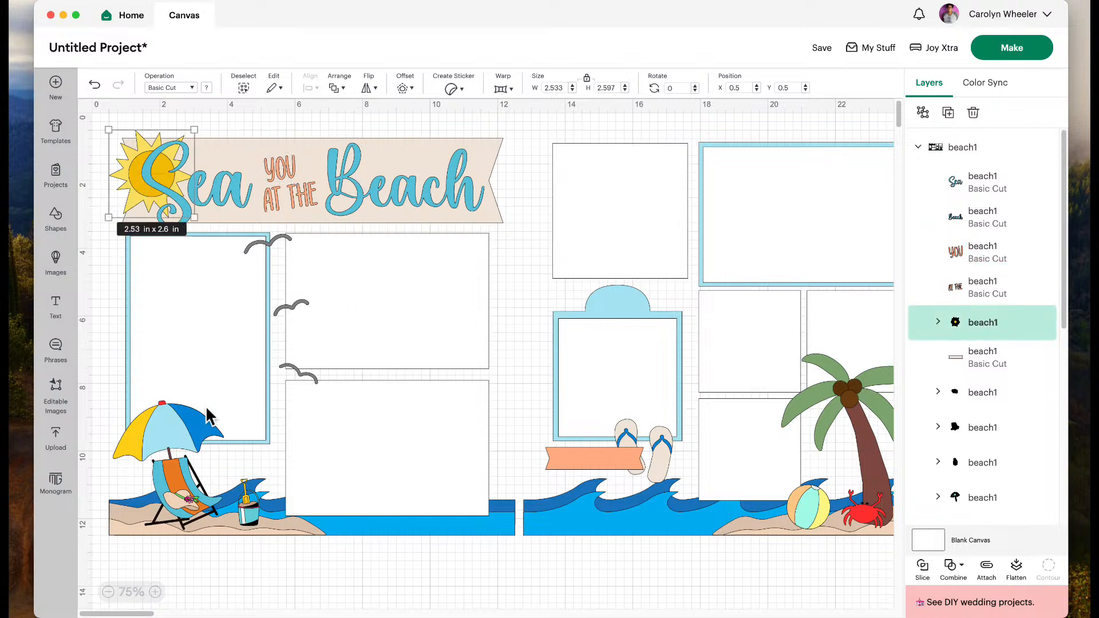
# Select the umbrella, sand pail, beach hat and orange banner on the canvas to locate their layers.
pyautogui.scroll(-1, 205, 407)
pyautogui.click(160, 401)
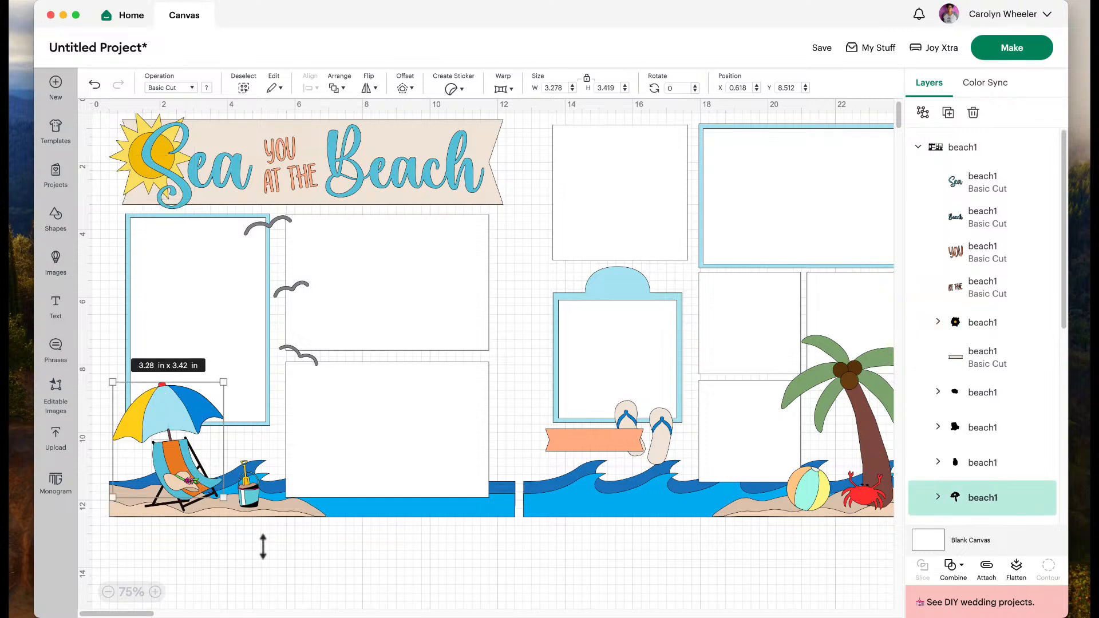
pyautogui.click(245, 500)
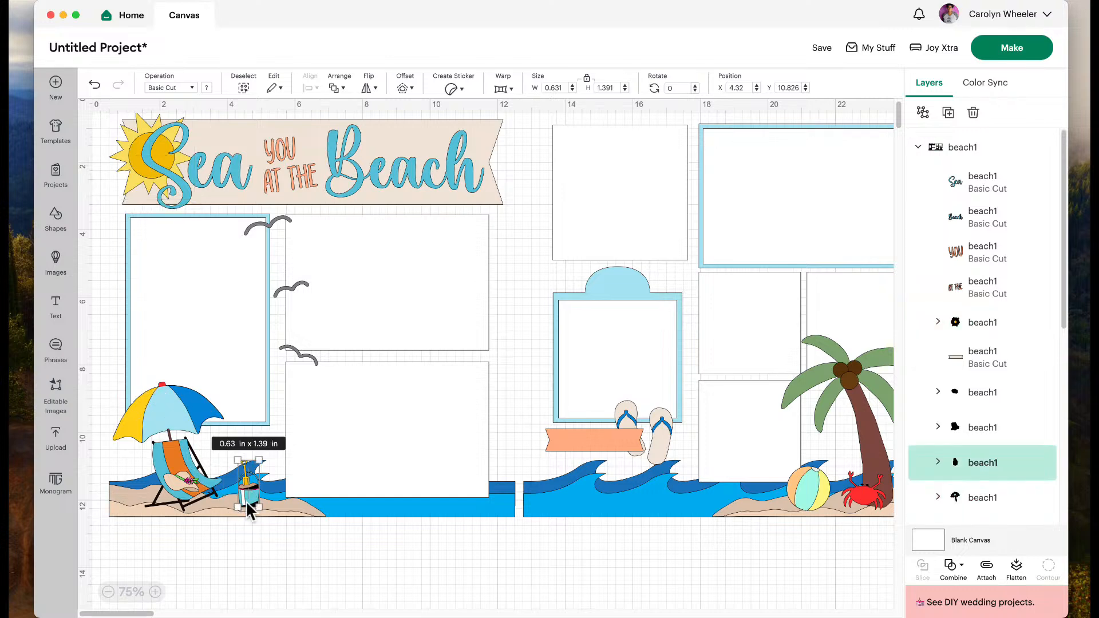
pyautogui.click(172, 480)
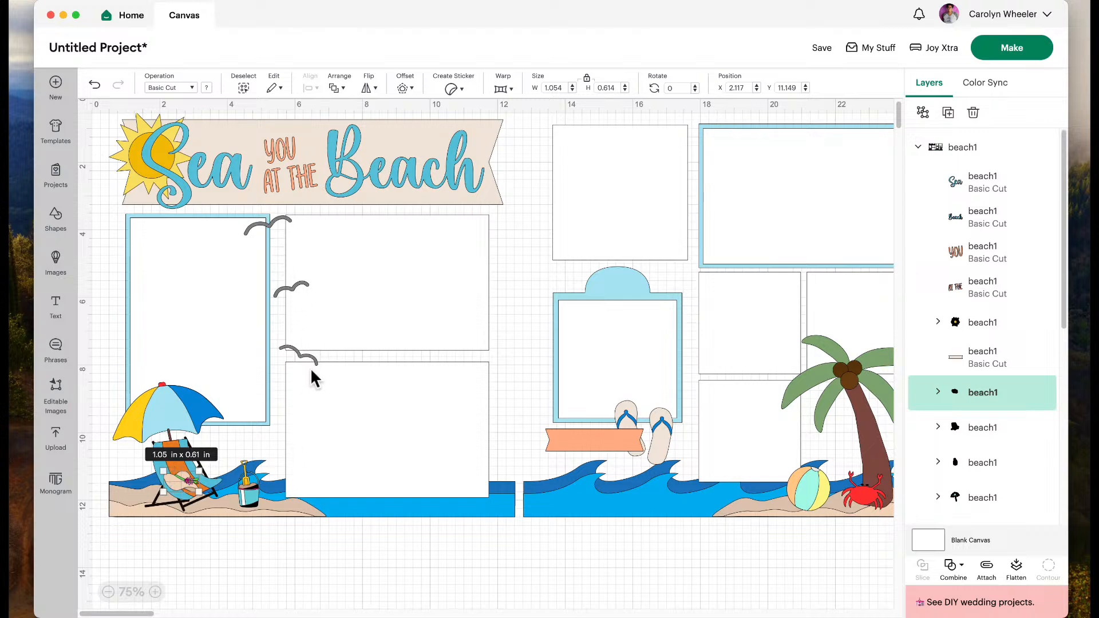
pyautogui.scroll(1, 740, 281)
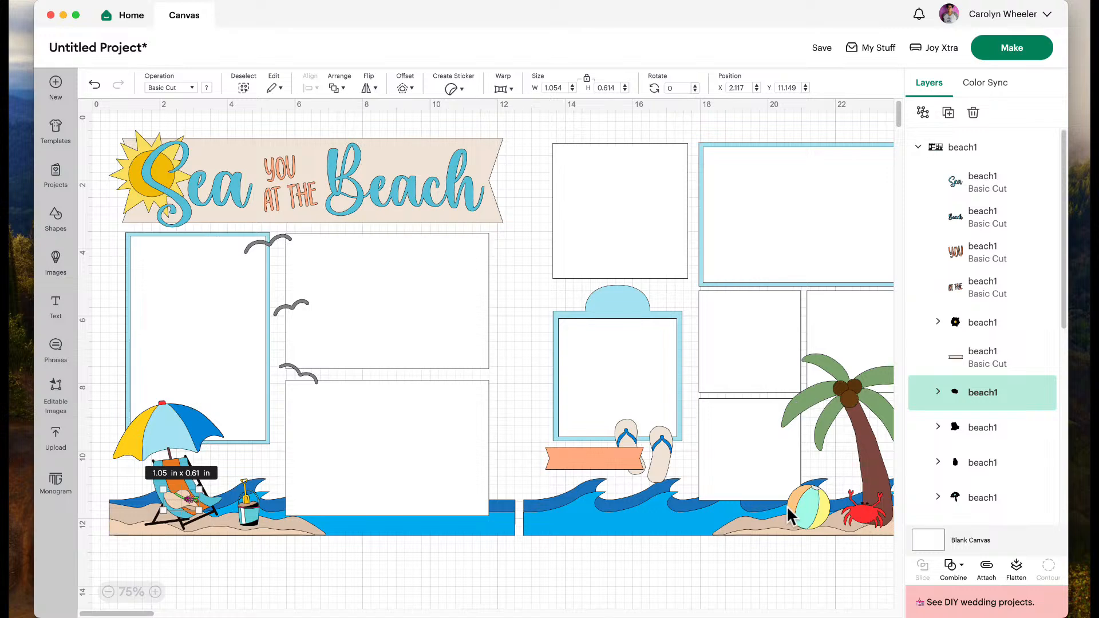
pyautogui.click(591, 459)
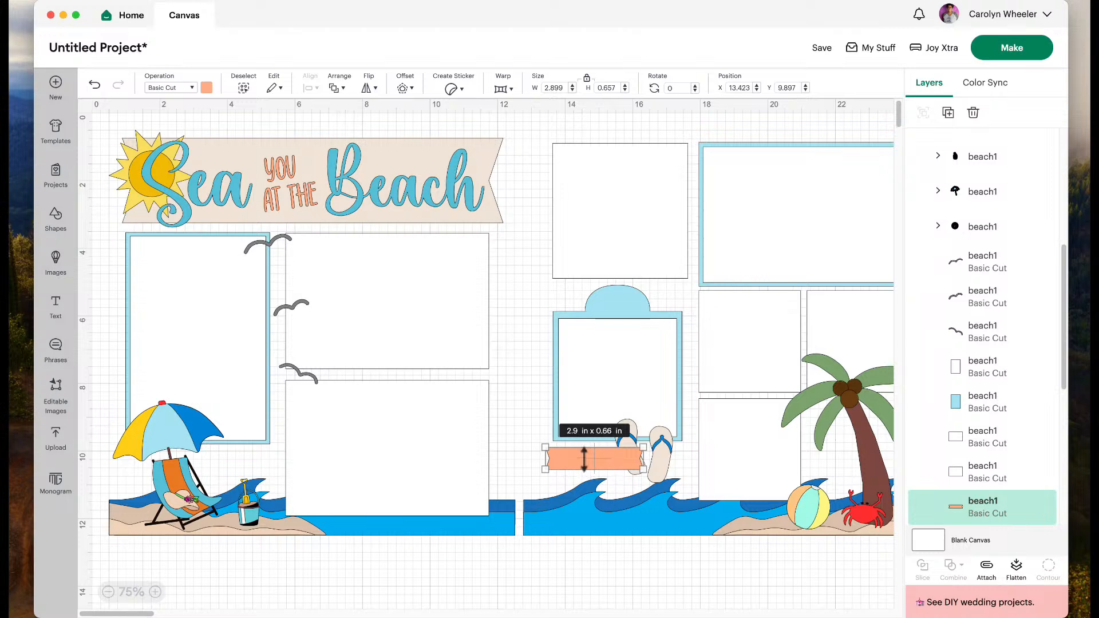
# Hide and show the Sea title layer repeatedly to demonstrate its visibility on the layout.
pyautogui.scroll(5, 965, 209)
pyautogui.click(927, 189)
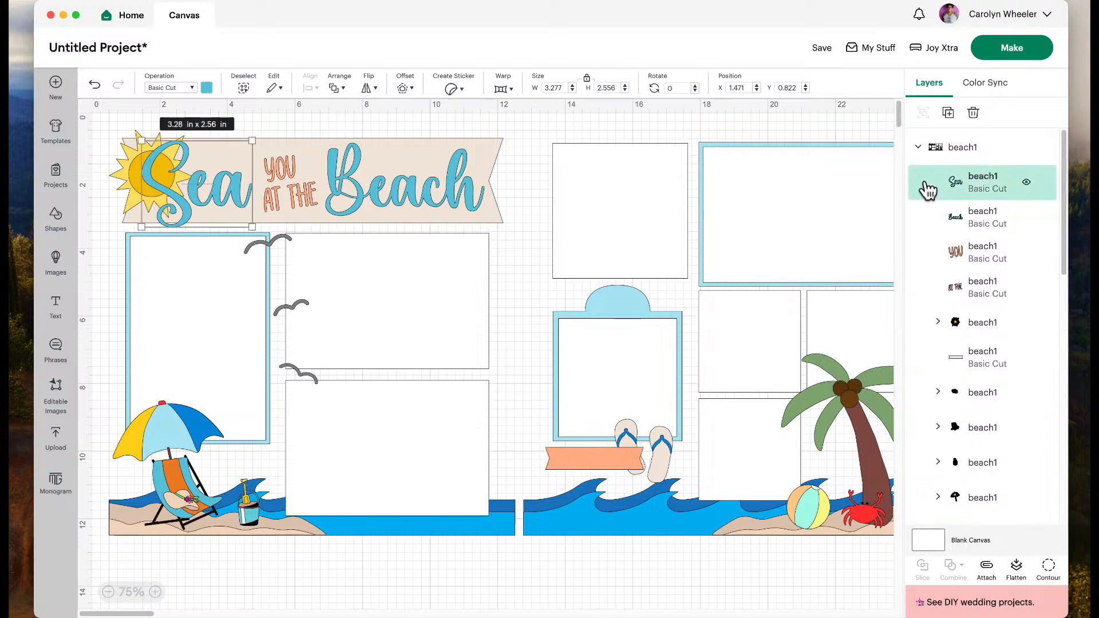
pyautogui.click(1027, 184)
pyautogui.click(1027, 184)
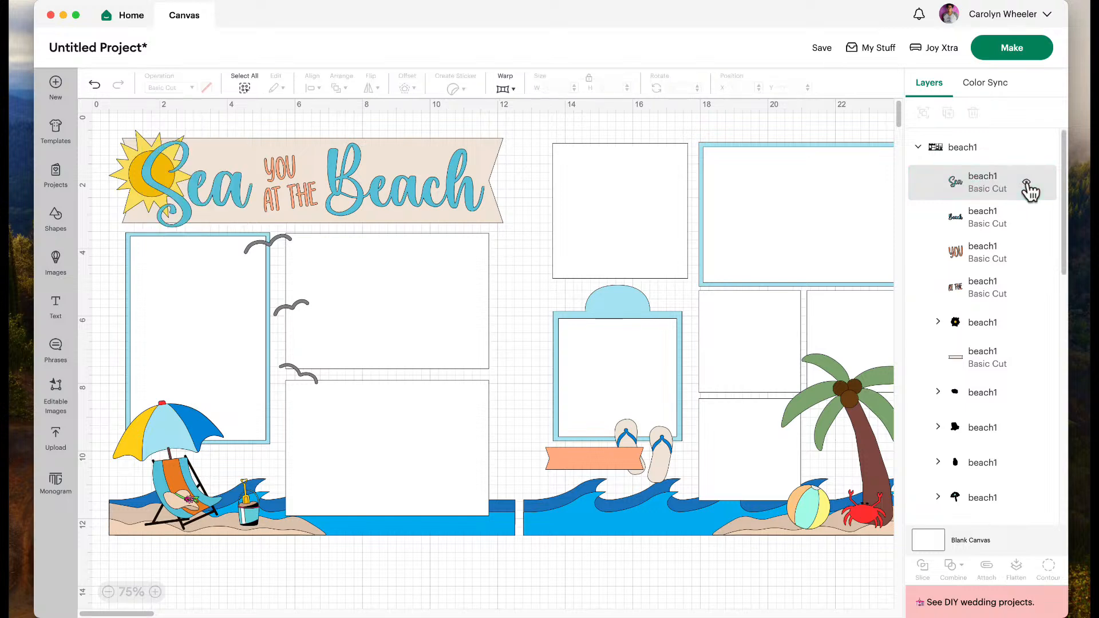
pyautogui.click(1028, 184)
pyautogui.click(1027, 184)
pyautogui.click(1028, 184)
pyautogui.click(1028, 185)
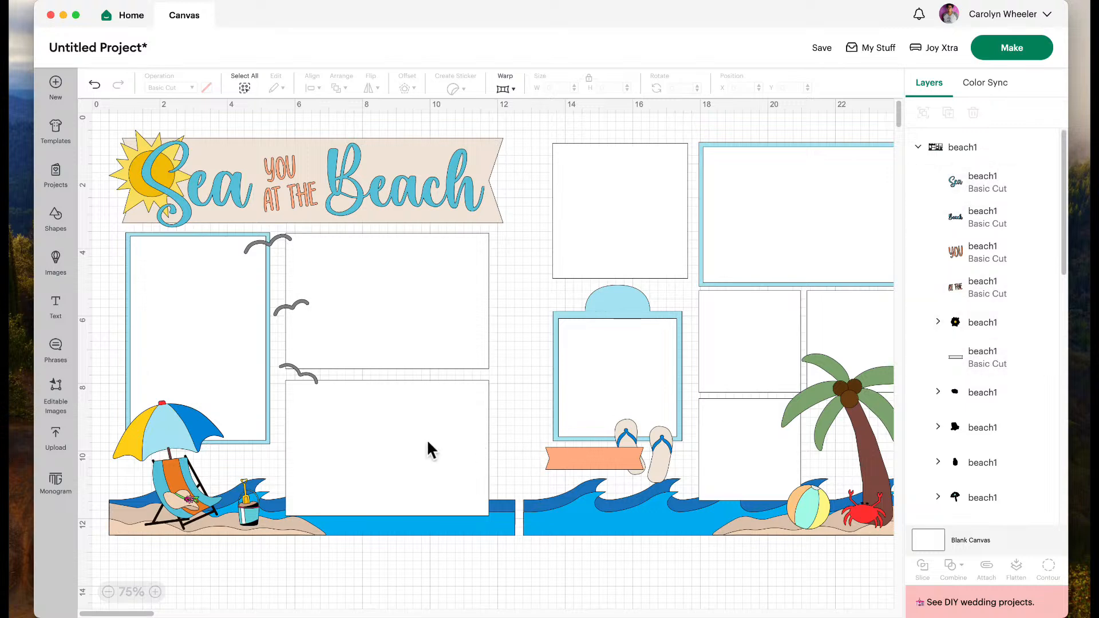
# Locate the orange banner's layer in the beach1 group, hide it and show it again.
pyautogui.click(580, 463)
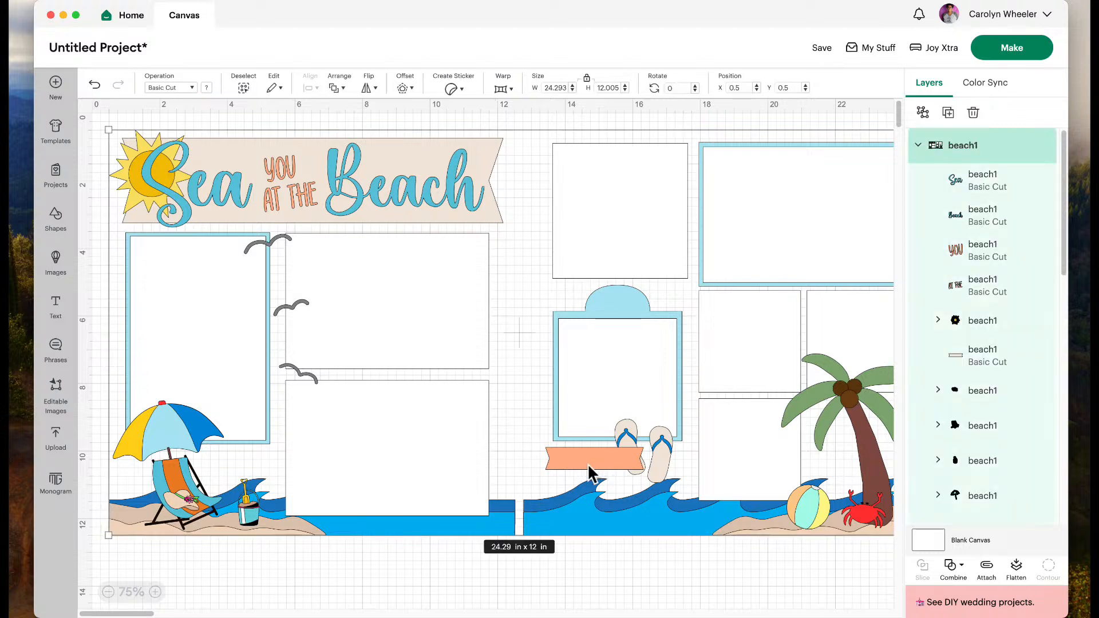
pyautogui.scroll(-10, 1016, 452)
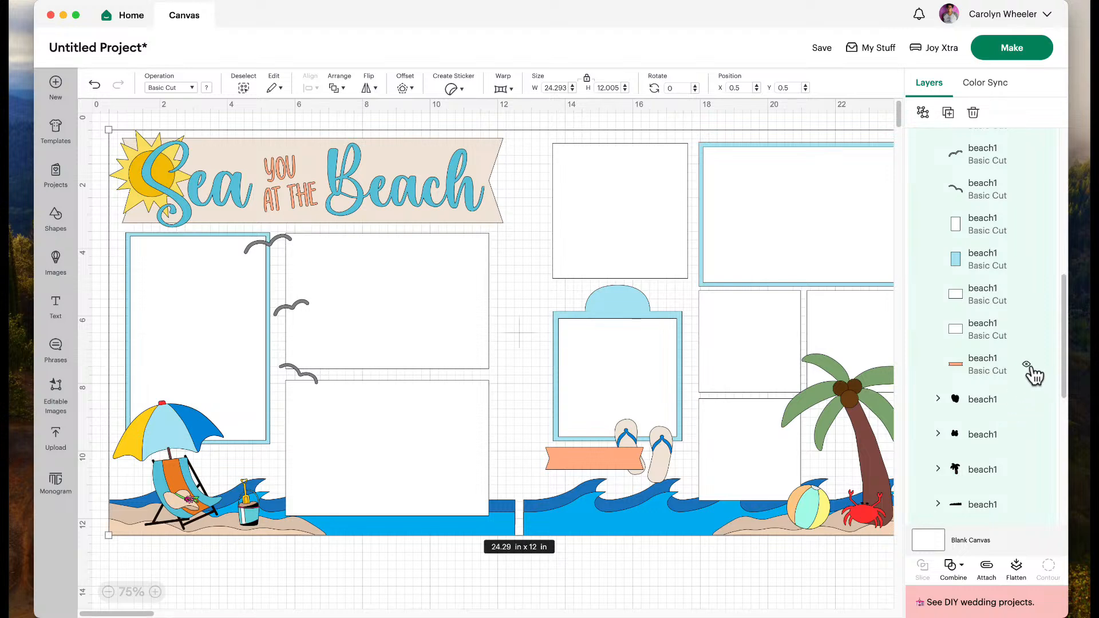
pyautogui.click(1028, 367)
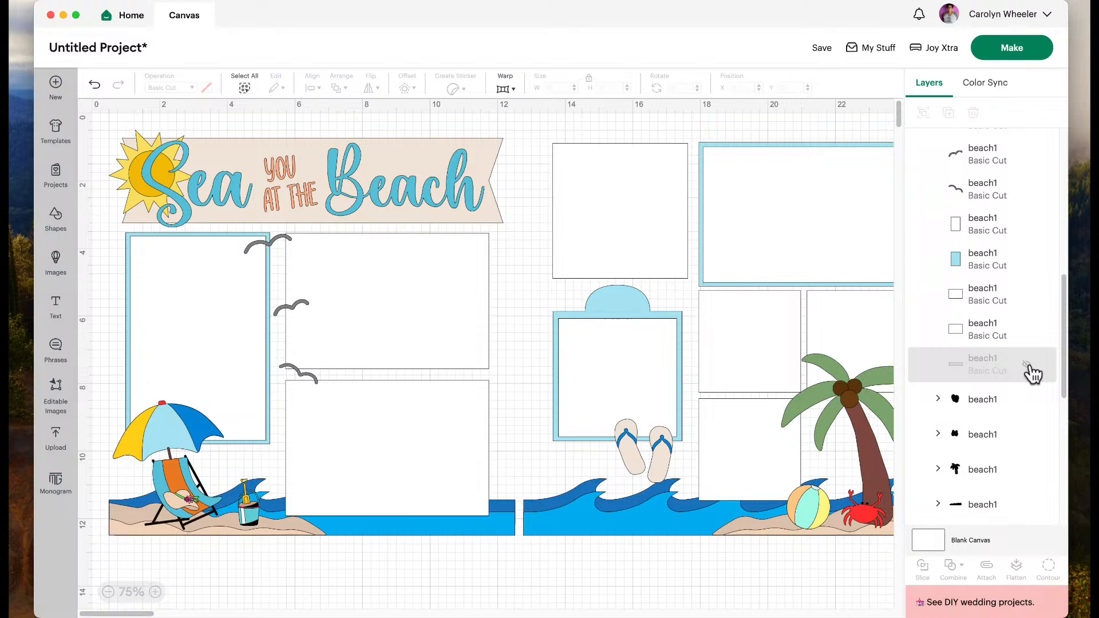
pyautogui.click(1028, 367)
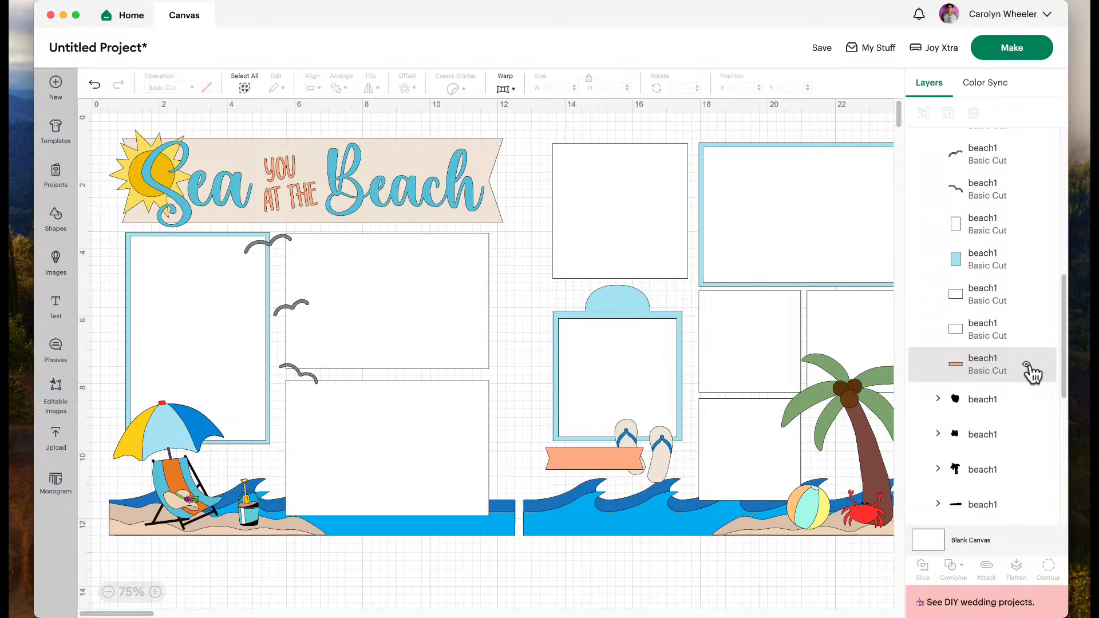
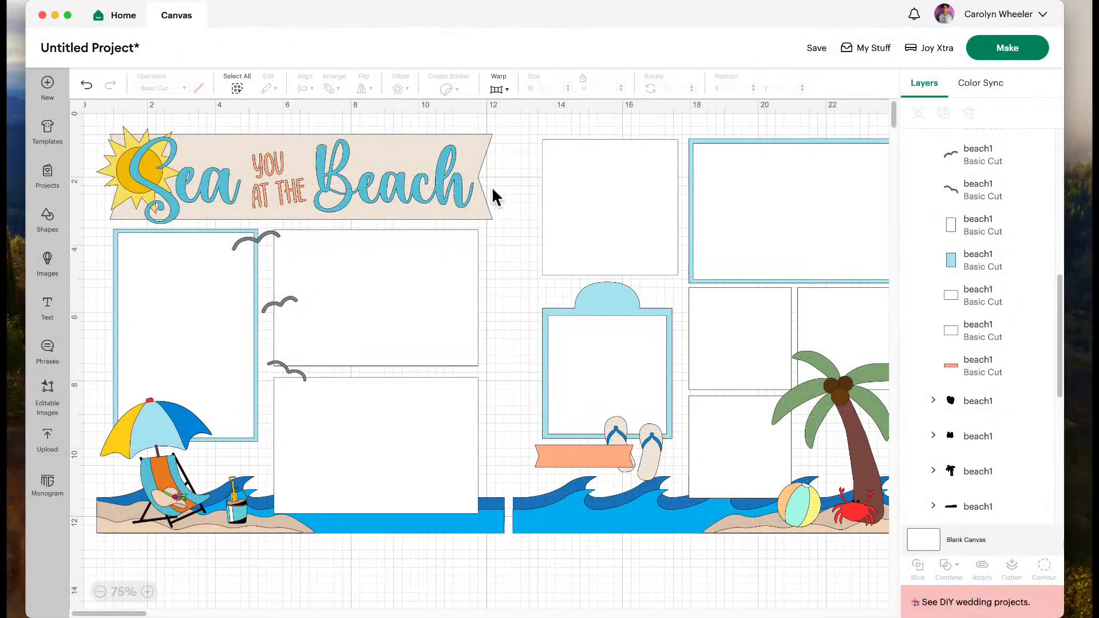
# Select the whole beach1 layout, ungroup it into separate layers and clear the selection.
pyautogui.press('super+a')
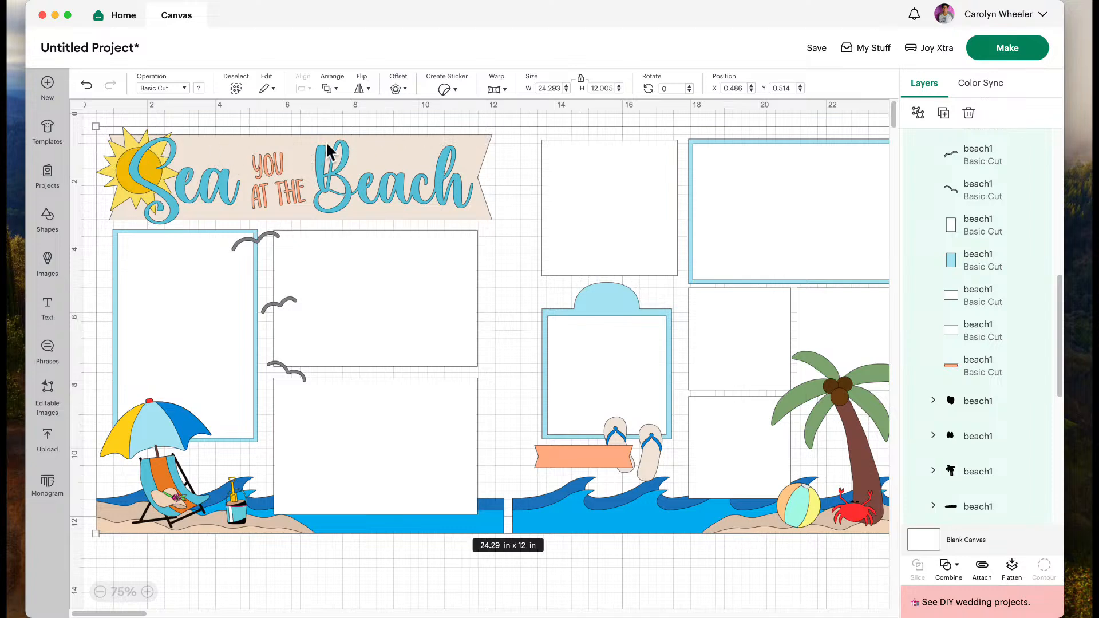
pyautogui.scroll(5, 1005, 220)
pyautogui.click(981, 150)
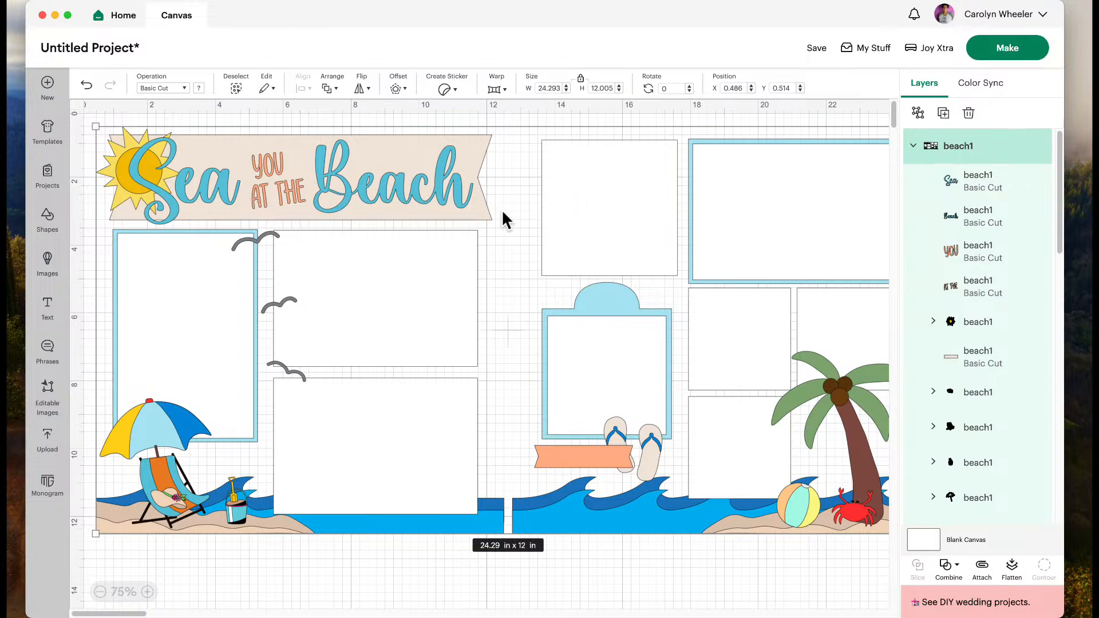
pyautogui.rightClick(511, 212)
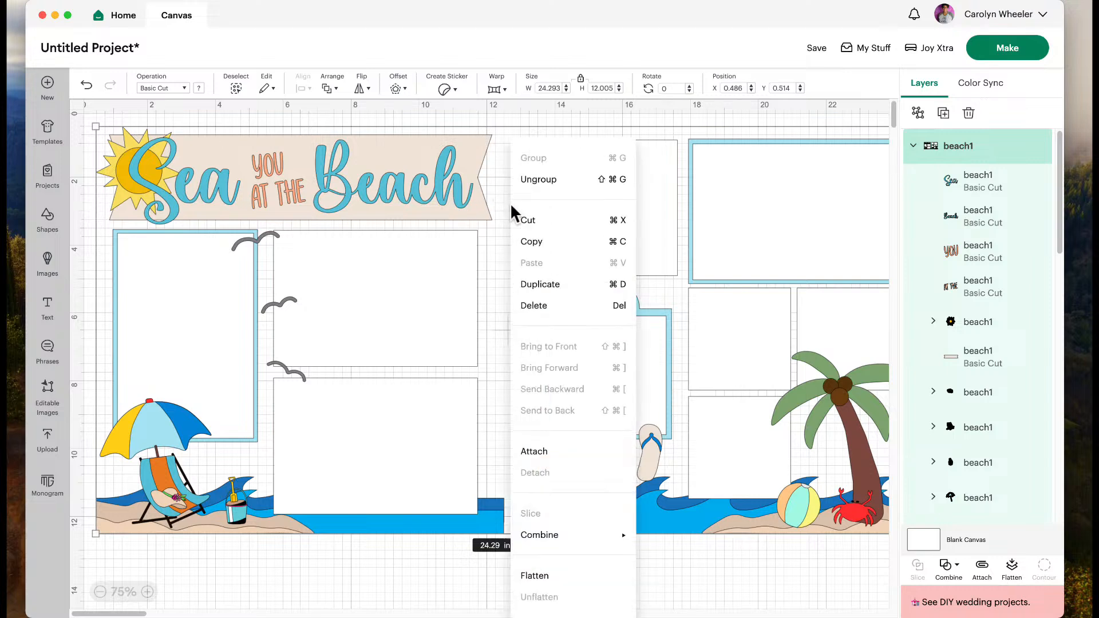
pyautogui.click(536, 180)
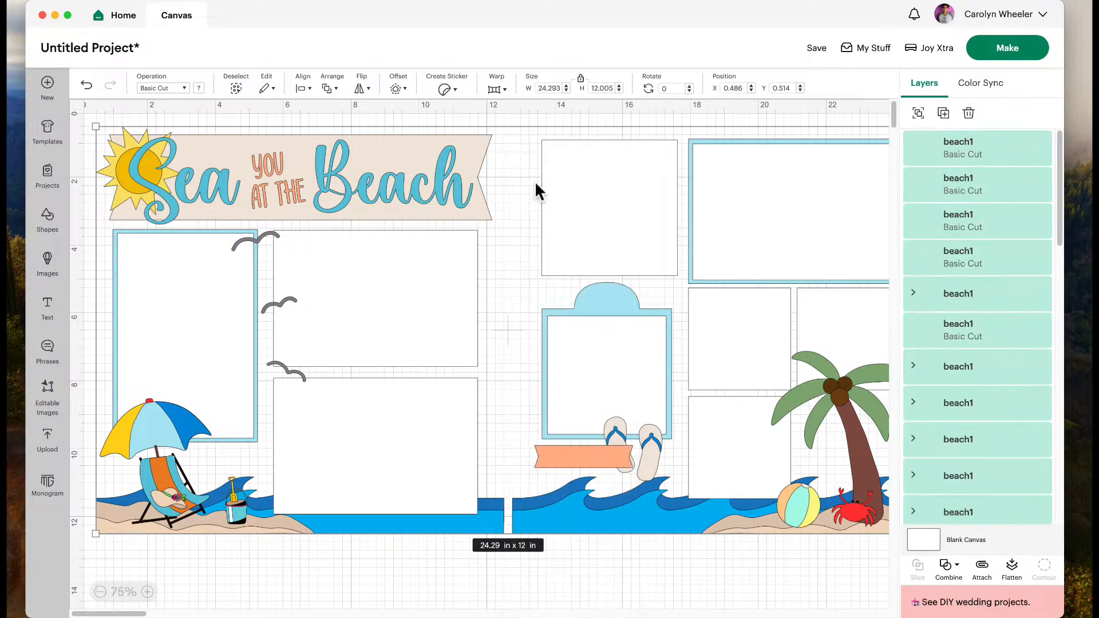
pyautogui.click(994, 161)
pyautogui.click(509, 209)
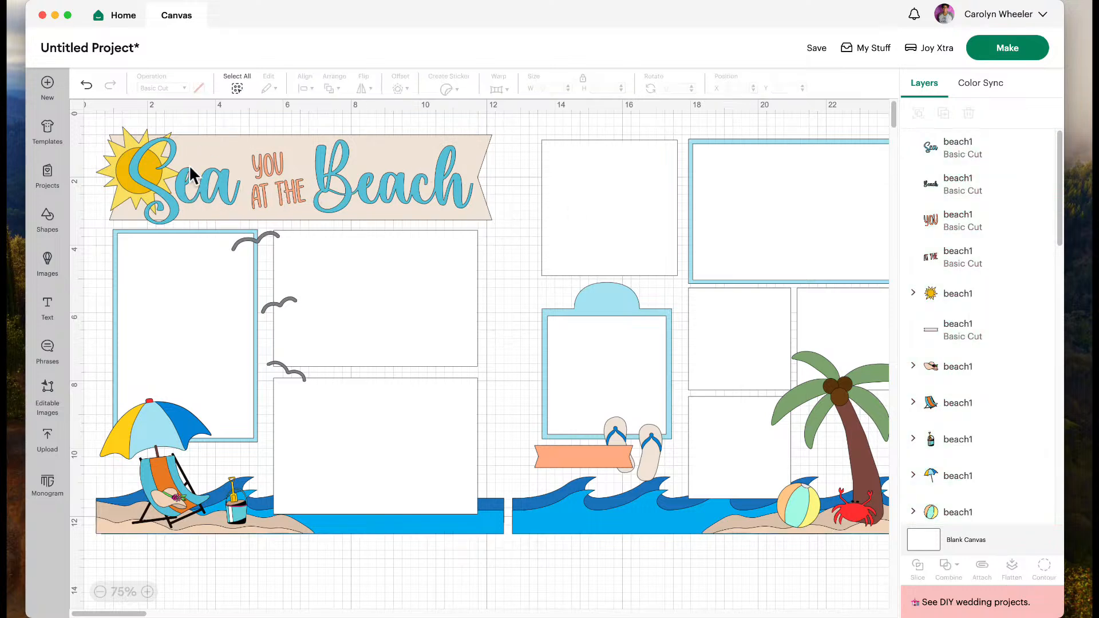
# Change the material colour of the title words Sea and Beach to white.
pyautogui.click(170, 209)
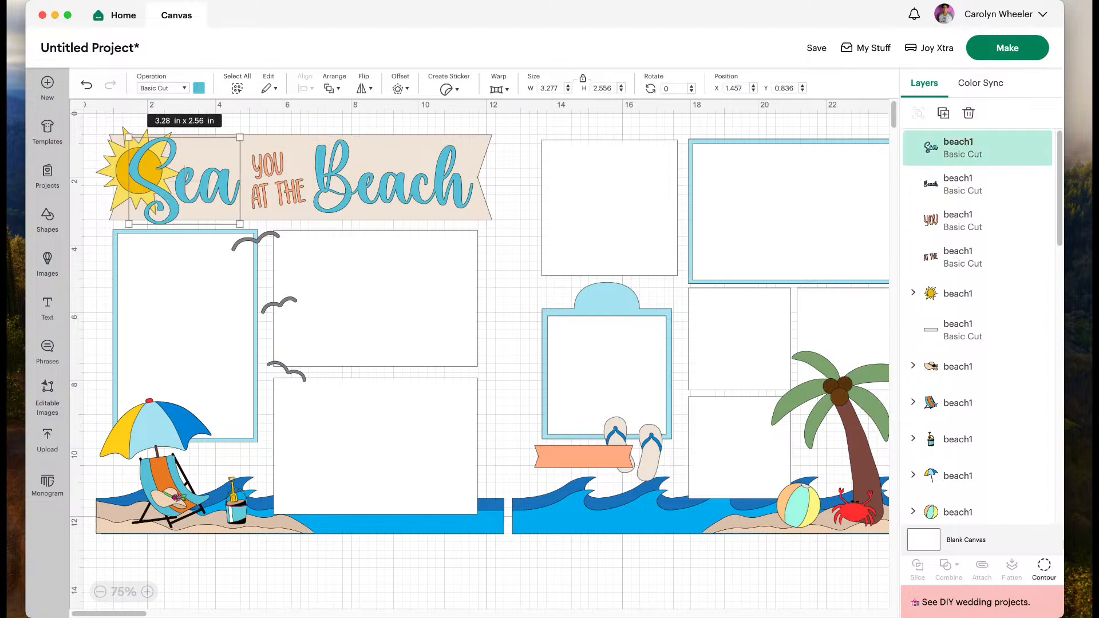
pyautogui.click(199, 89)
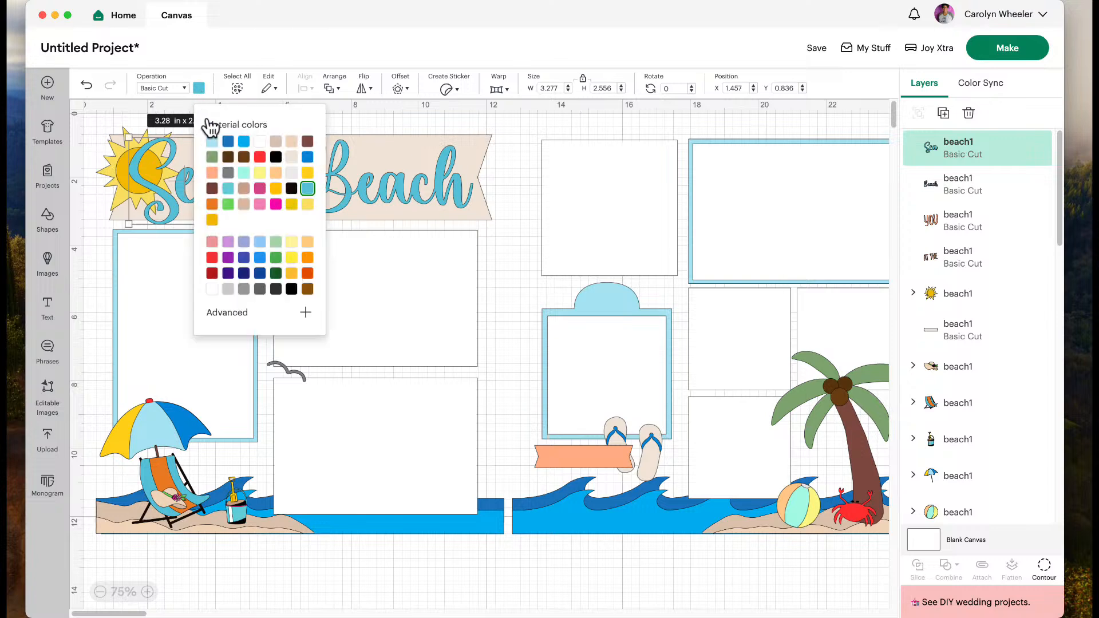
pyautogui.click(260, 144)
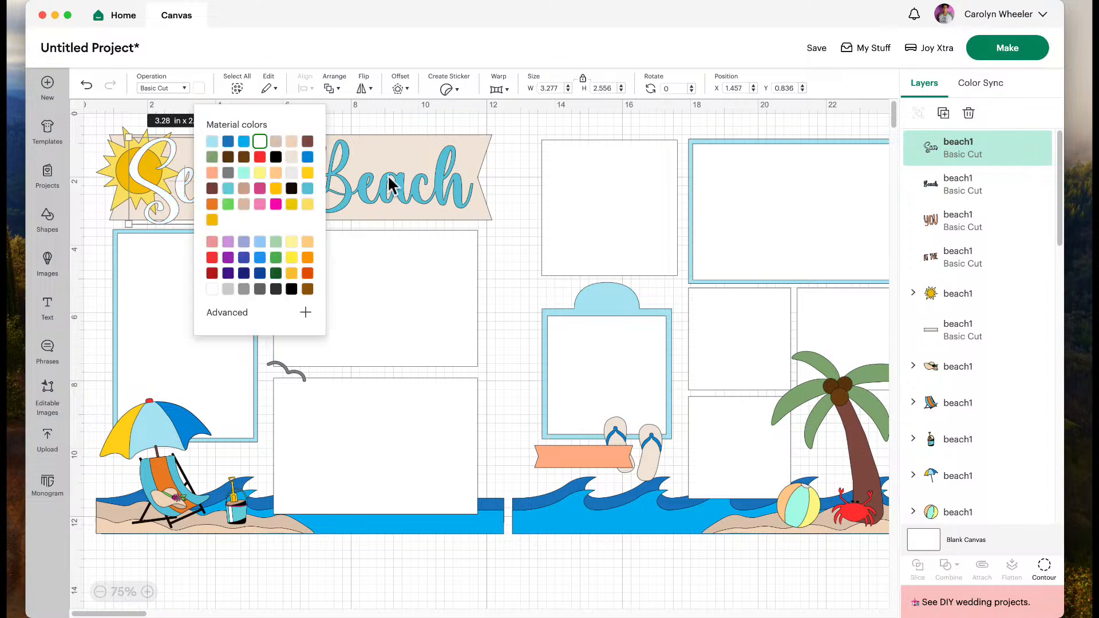
pyautogui.click(389, 194)
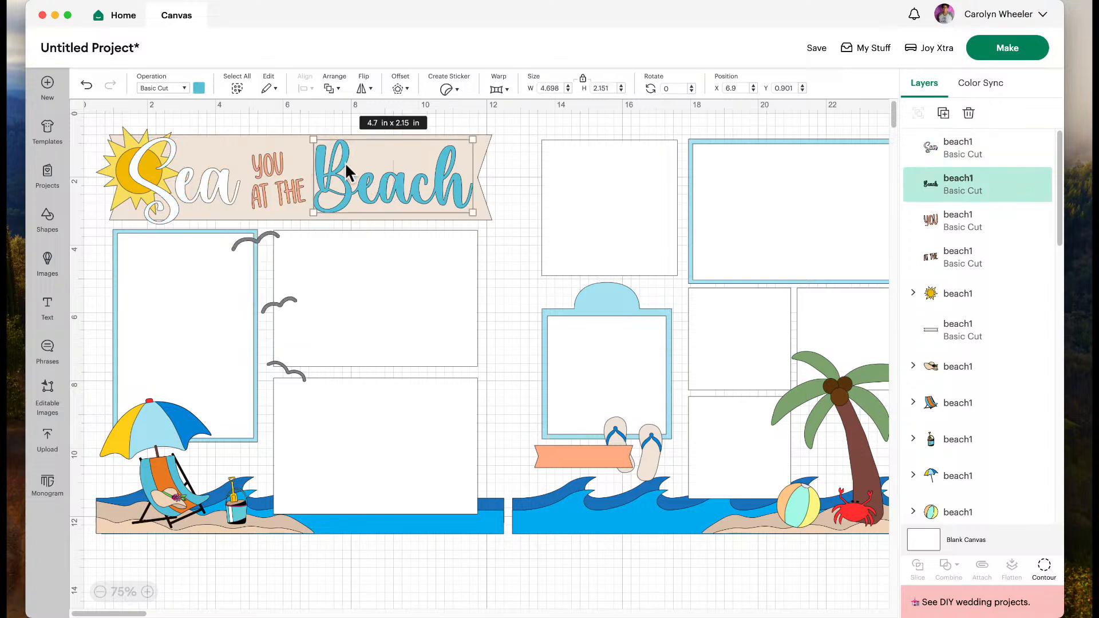
pyautogui.click(199, 89)
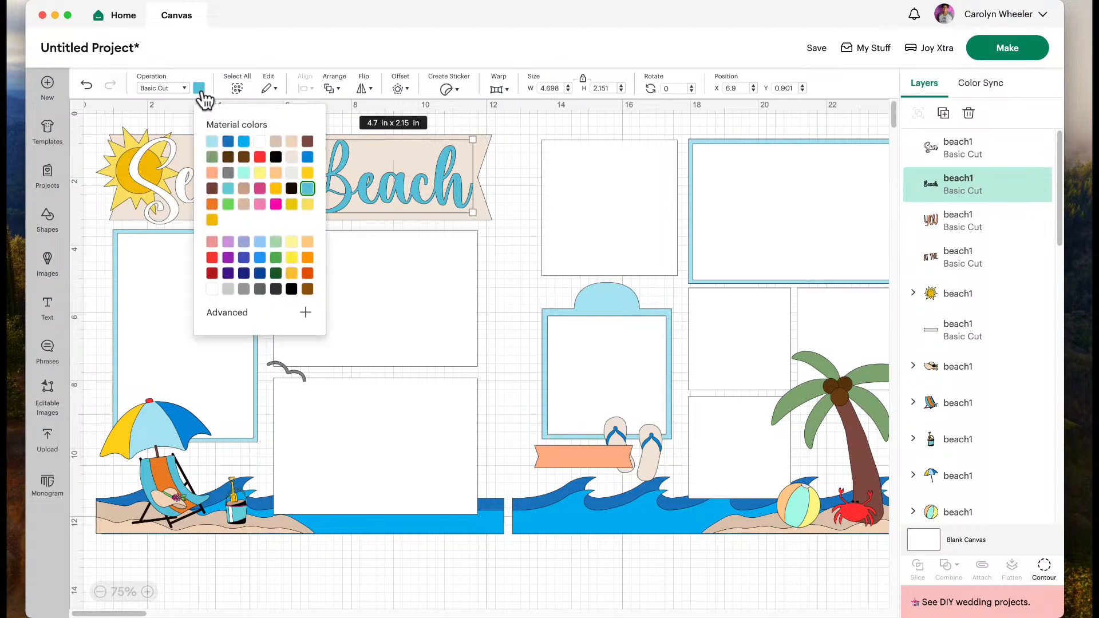
pyautogui.click(259, 142)
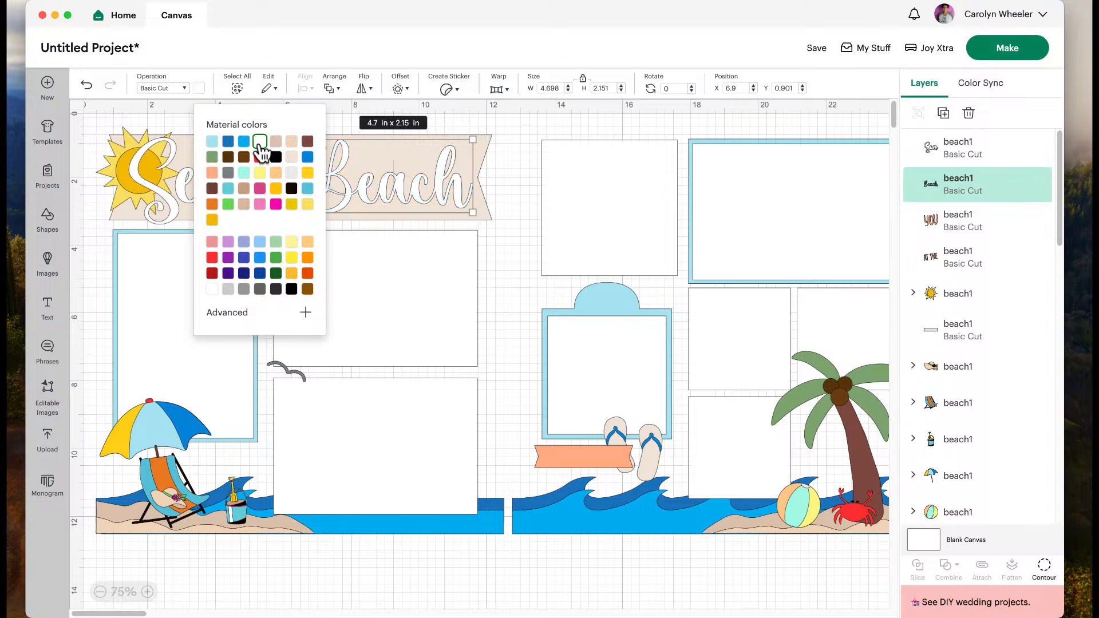
pyautogui.click(521, 254)
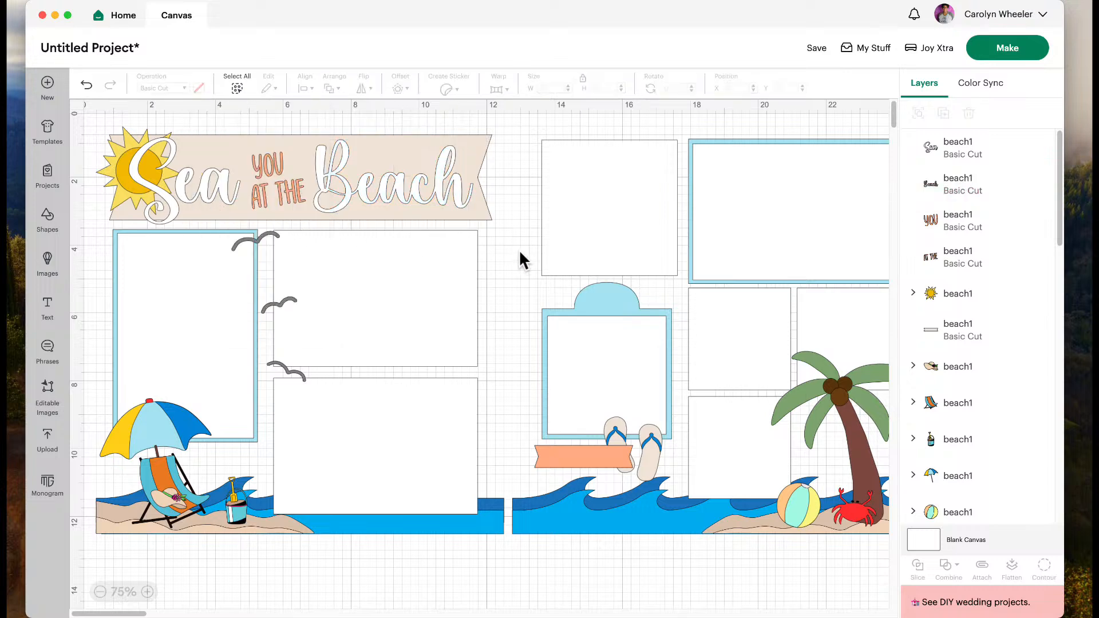
# Recolour the large title banner behind Sea You at the Beach to mint green.
pyautogui.click(479, 143)
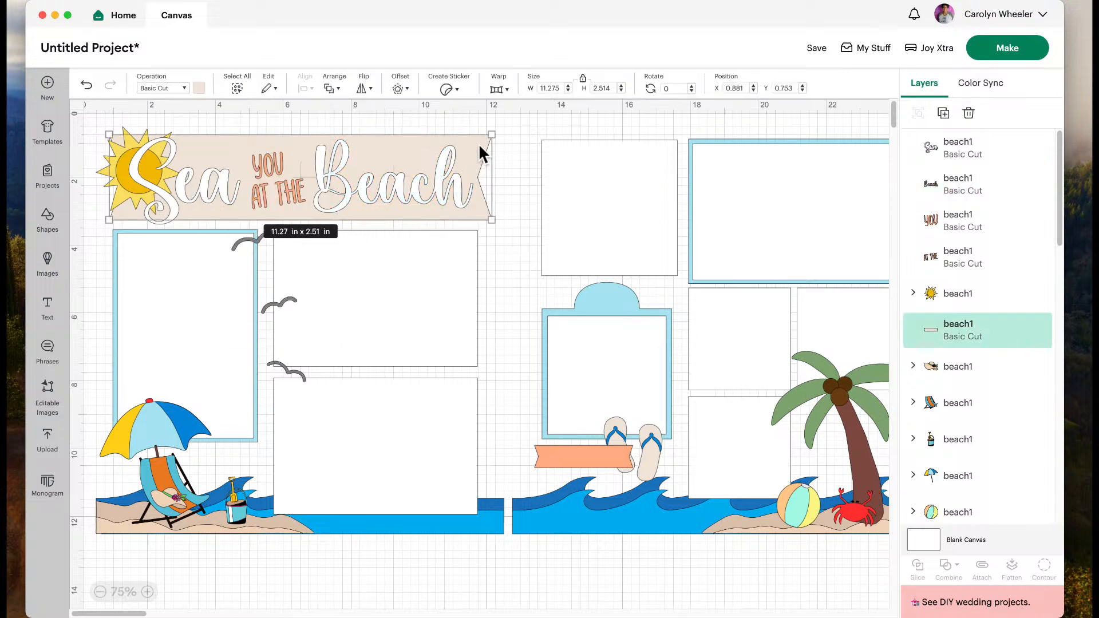
pyautogui.click(199, 87)
pyautogui.click(244, 172)
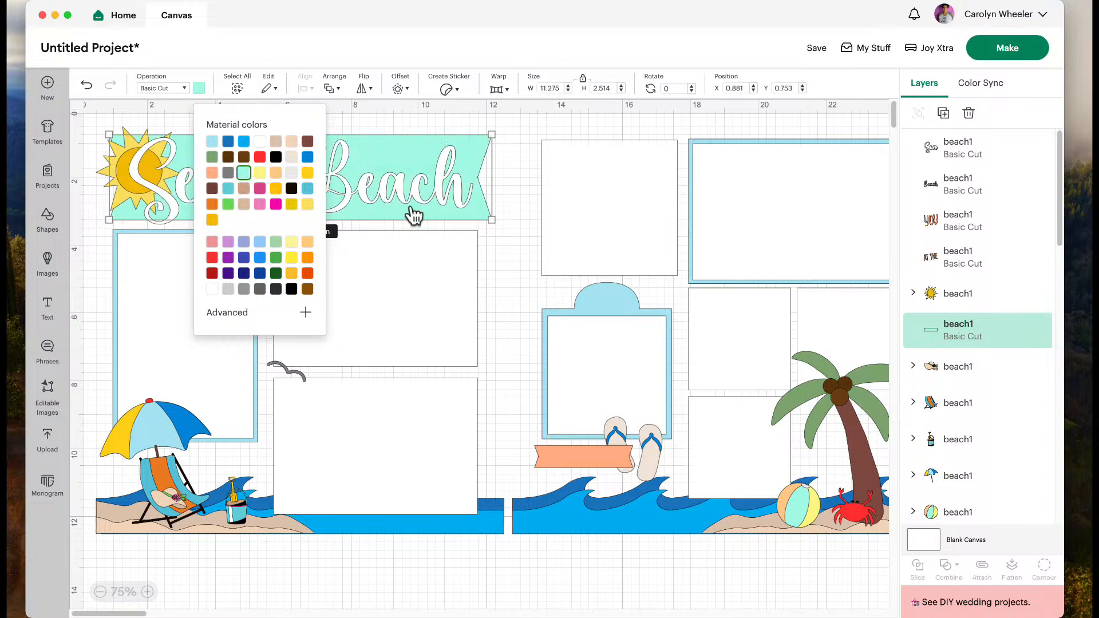
pyautogui.click(502, 267)
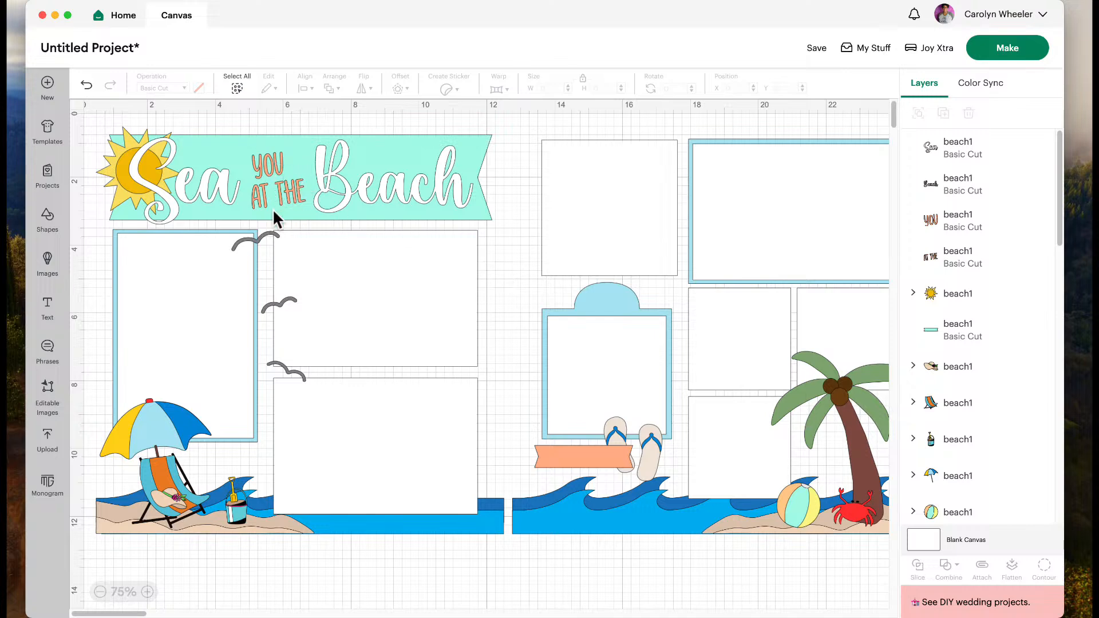
# Recolour the tall photo mat on the first page and the wide photo mat on the second page to hot pink.
pyautogui.scroll(-3, 218, 311)
pyautogui.scroll(3, 218, 312)
pyautogui.click(173, 242)
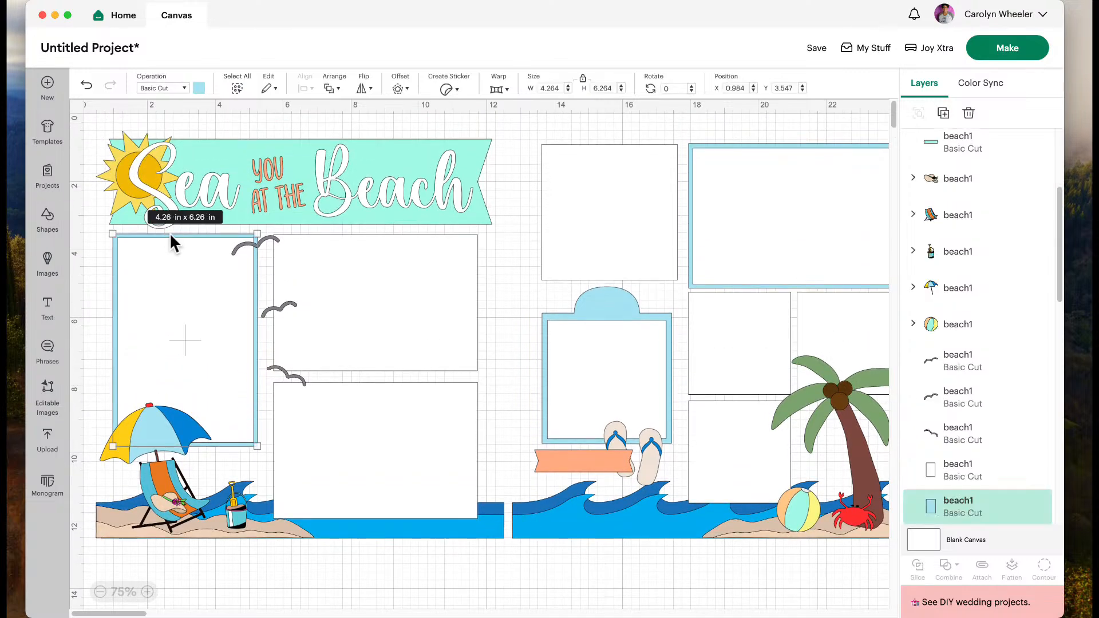
pyautogui.click(198, 88)
pyautogui.click(276, 205)
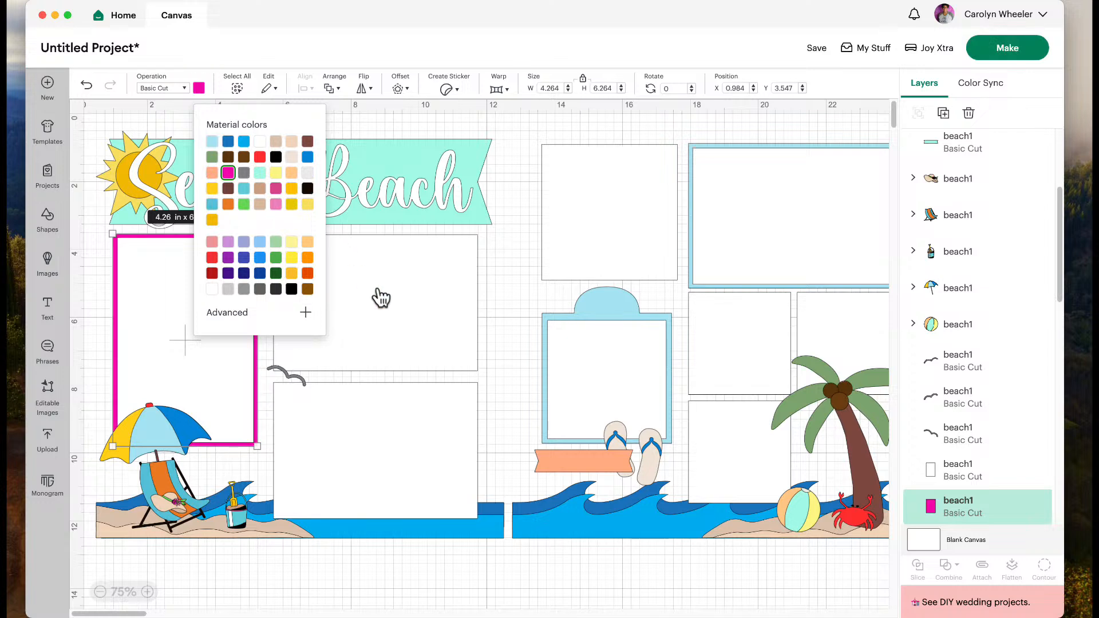
pyautogui.click(715, 144)
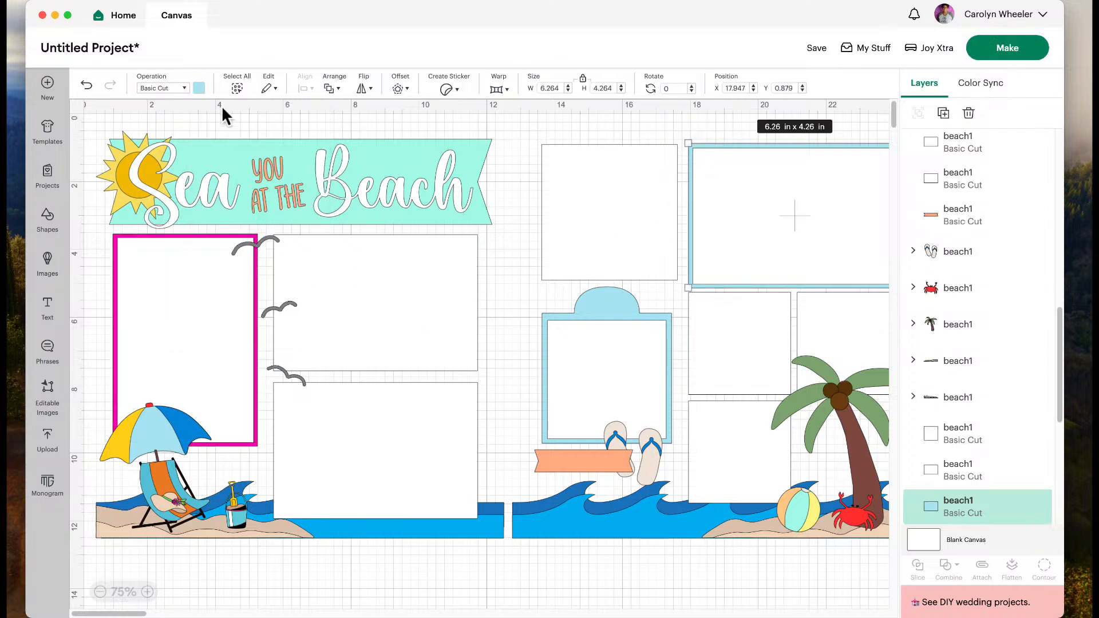
pyautogui.click(198, 87)
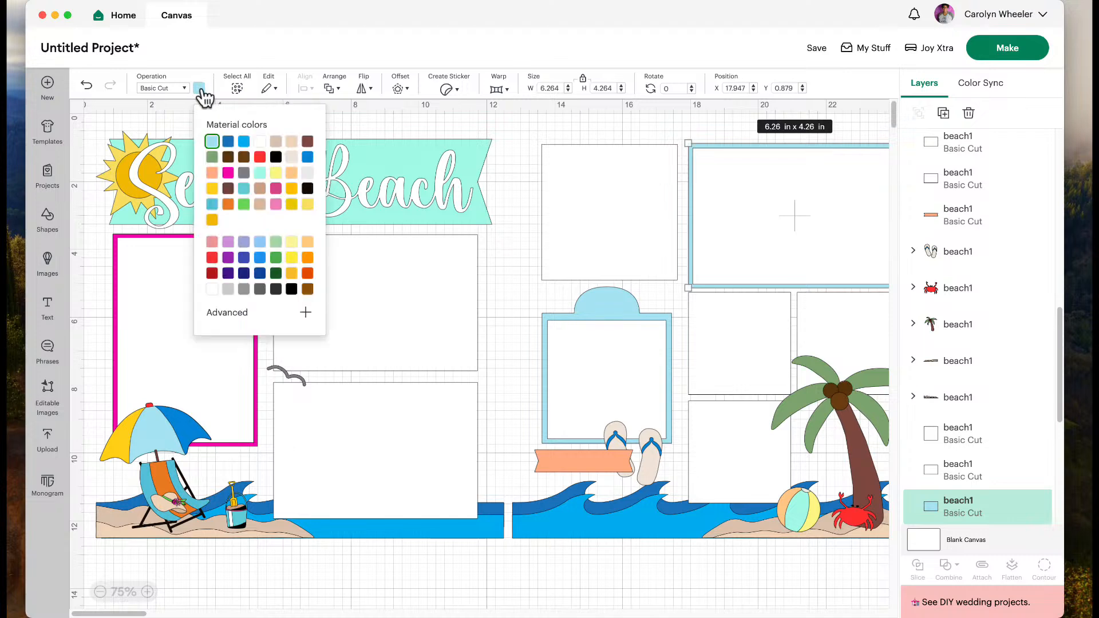
pyautogui.click(228, 175)
pyautogui.click(501, 149)
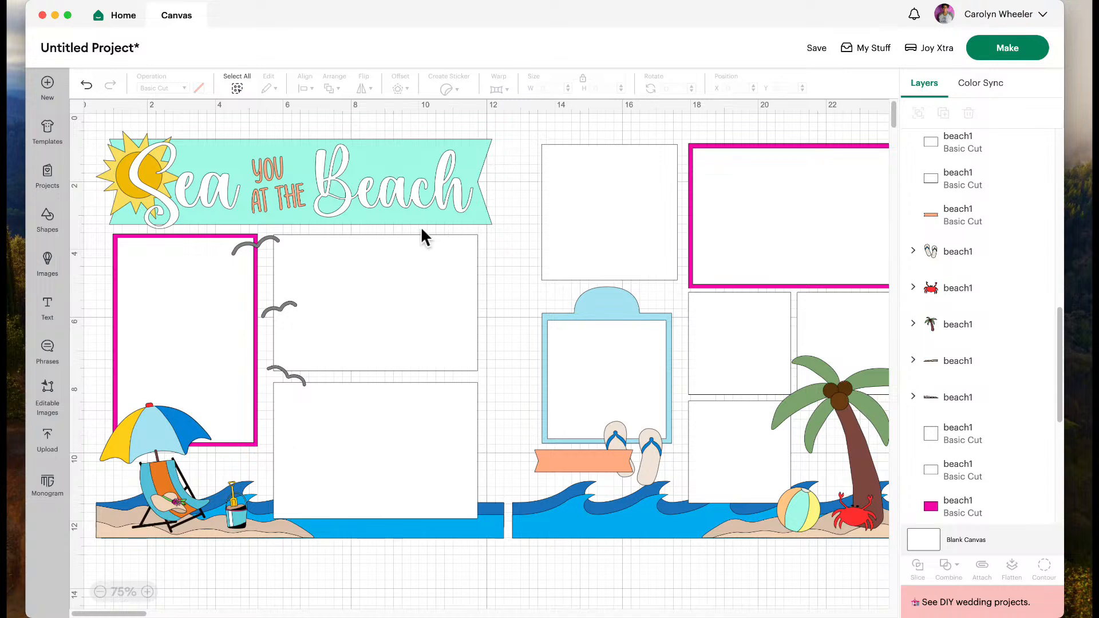
# Try tan, peach and pink on the arch-topped frame on the second page, and finally set it to salmon pink.
pyautogui.click(595, 319)
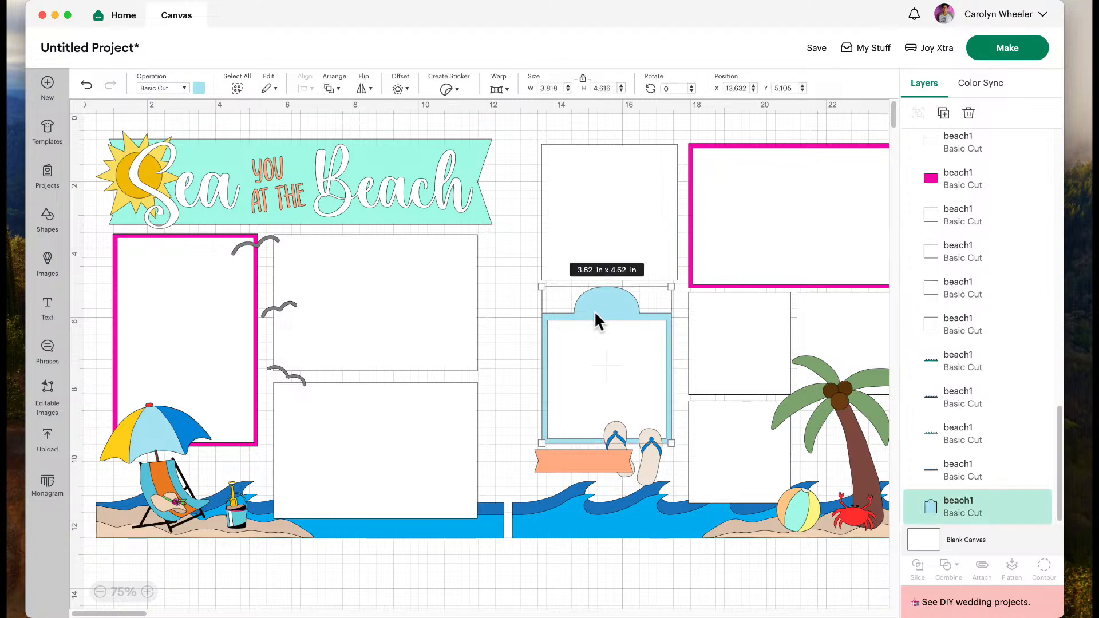
pyautogui.click(198, 88)
pyautogui.click(291, 142)
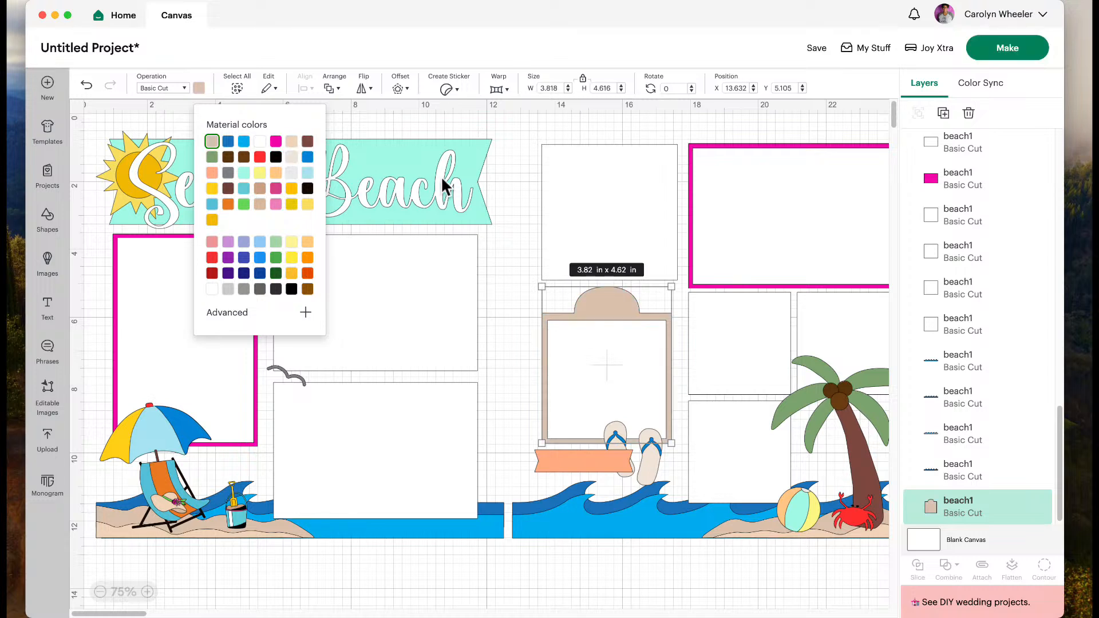
pyautogui.click(292, 141)
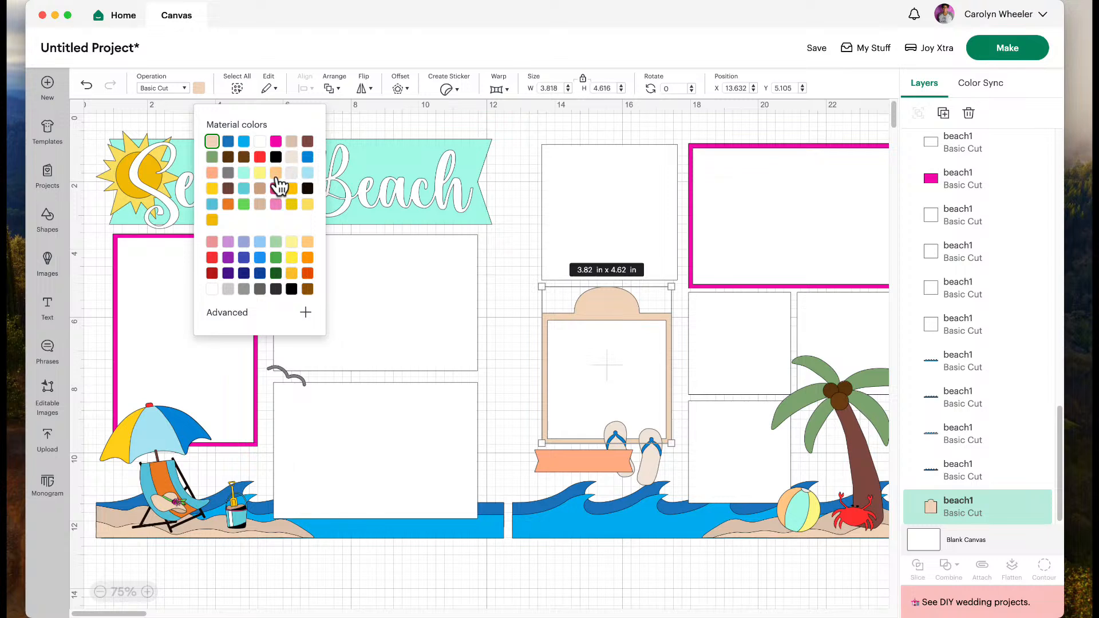
pyautogui.click(275, 205)
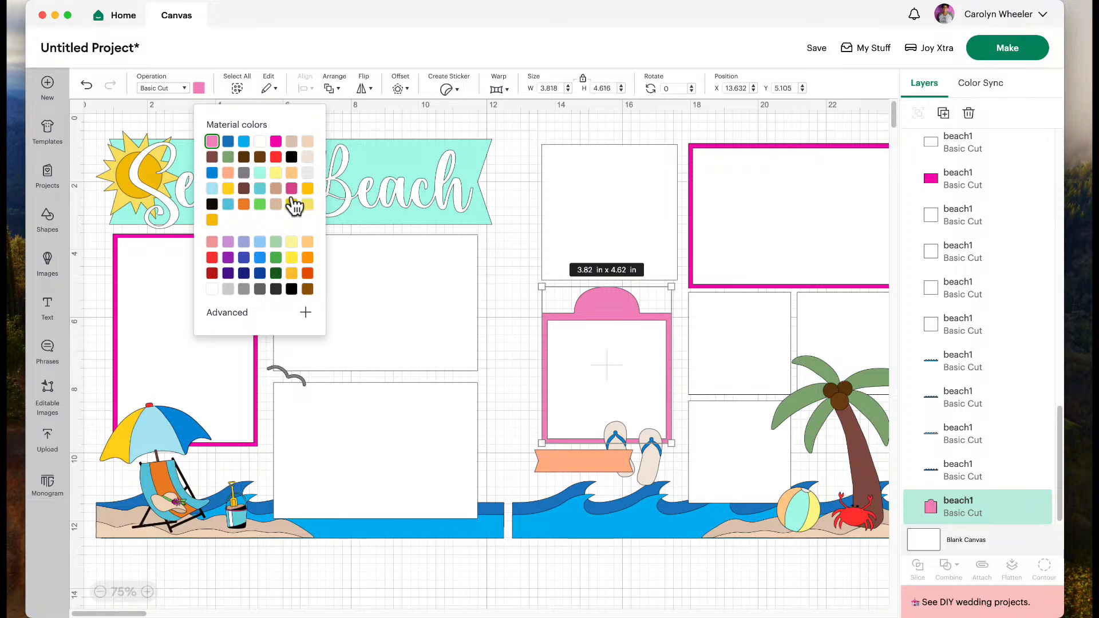
pyautogui.click(211, 242)
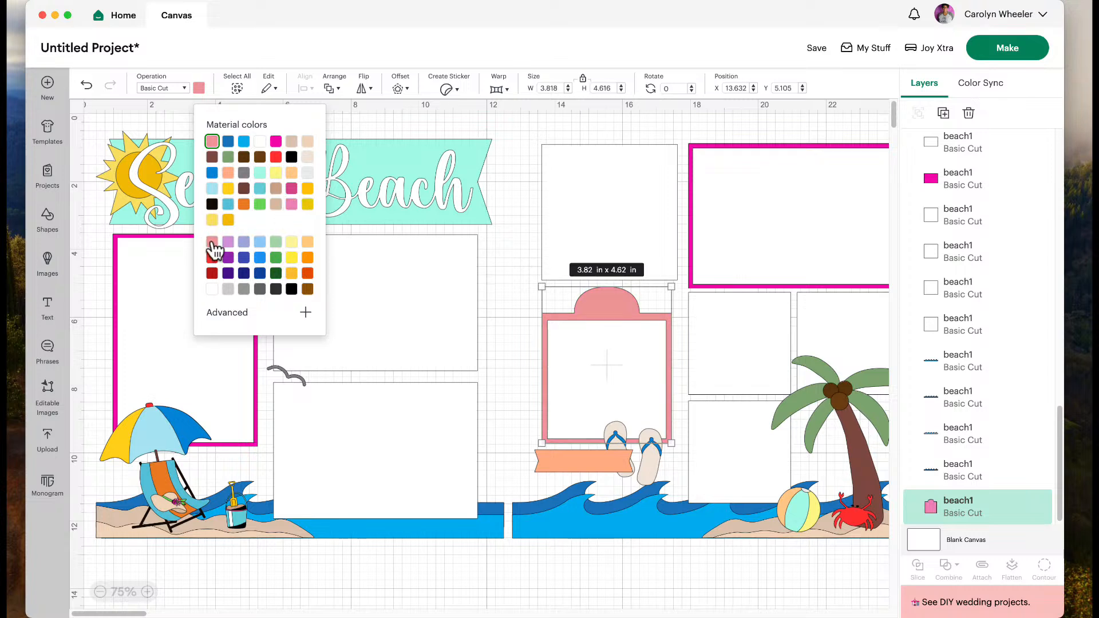
pyautogui.click(506, 146)
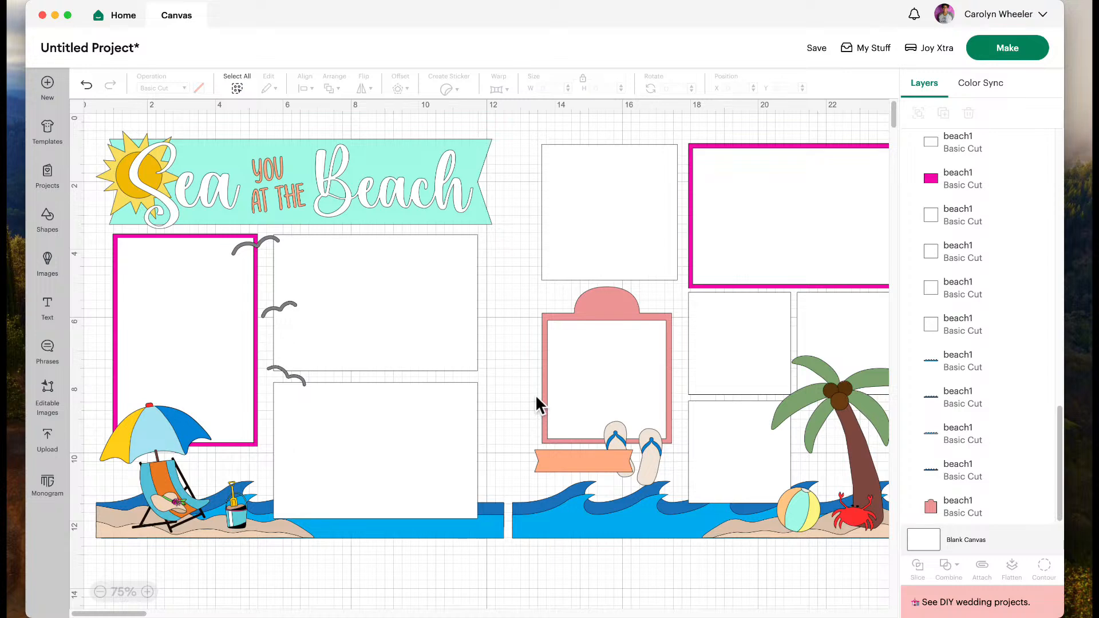
# Select the white photo rectangles on both pages one by one to examine their sizes.
pyautogui.click(218, 344)
pyautogui.click(333, 341)
pyautogui.click(355, 420)
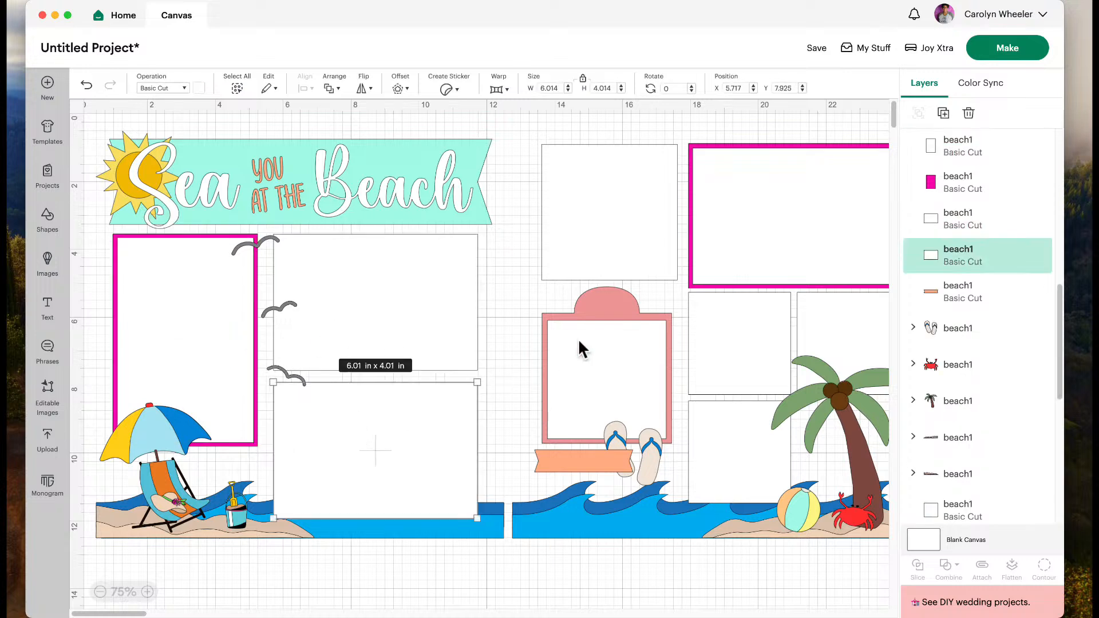
pyautogui.click(719, 254)
pyautogui.click(604, 257)
pyautogui.click(737, 360)
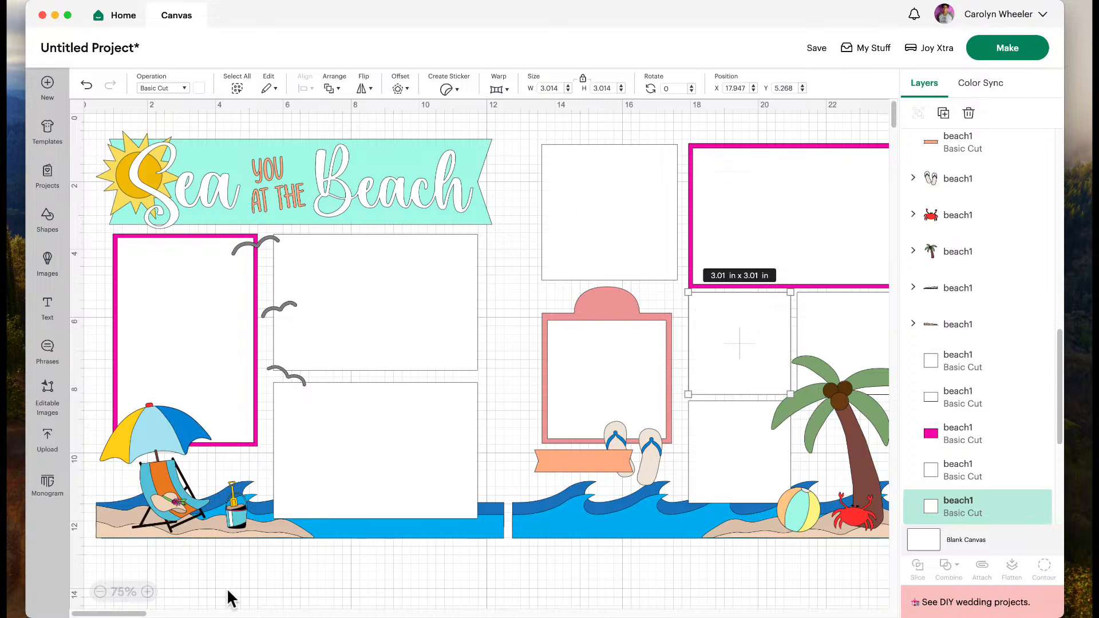
pyautogui.moveTo(124, 613); pyautogui.dragTo(131, 613)
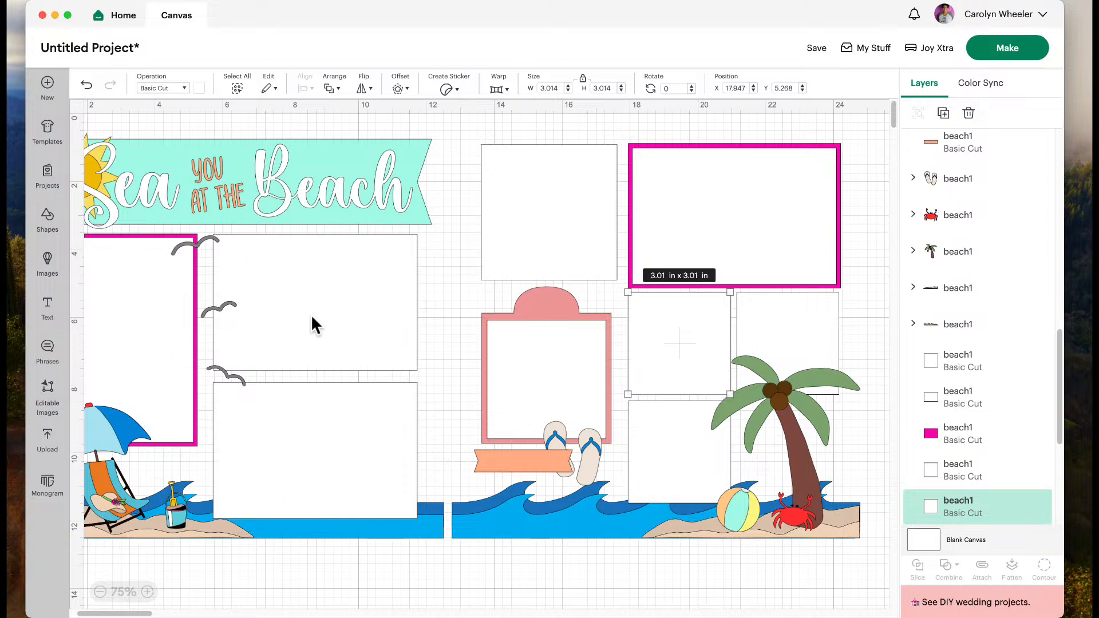
pyautogui.click(294, 434)
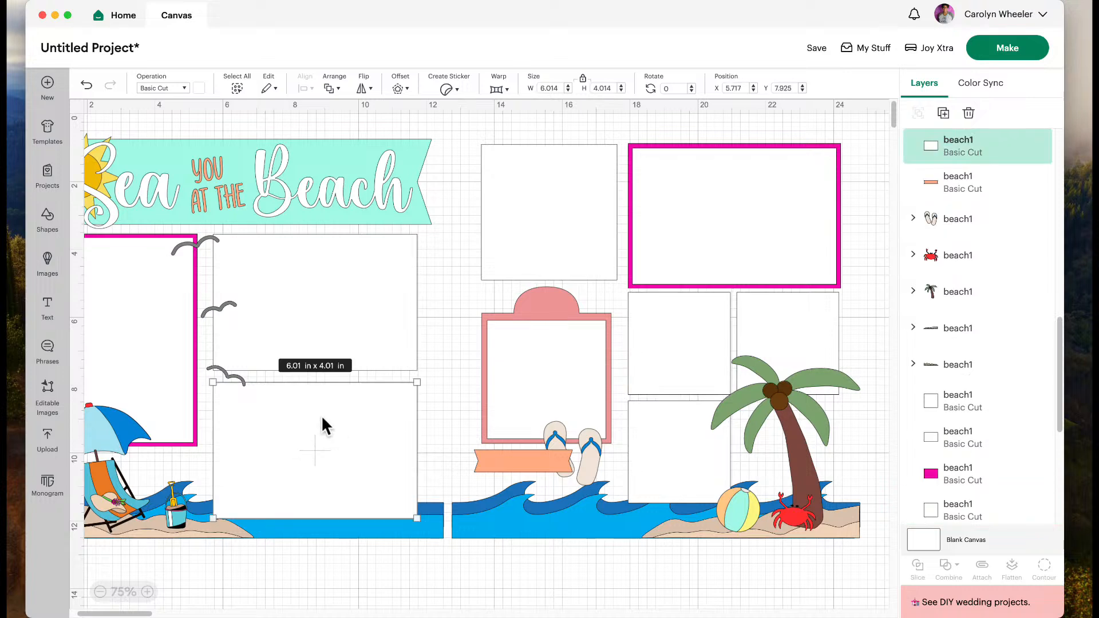
# Toggle the visibility of a white photo square's layer off and back on.
pyautogui.hscroll(-3, 95, 604)
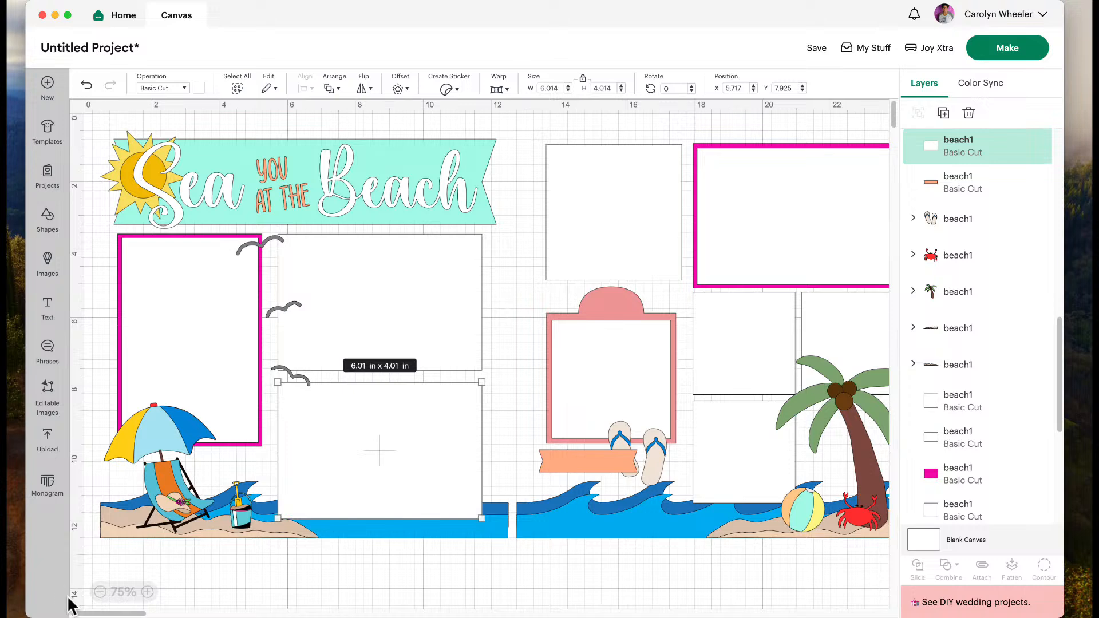
pyautogui.moveTo(86, 613); pyautogui.dragTo(96, 613)
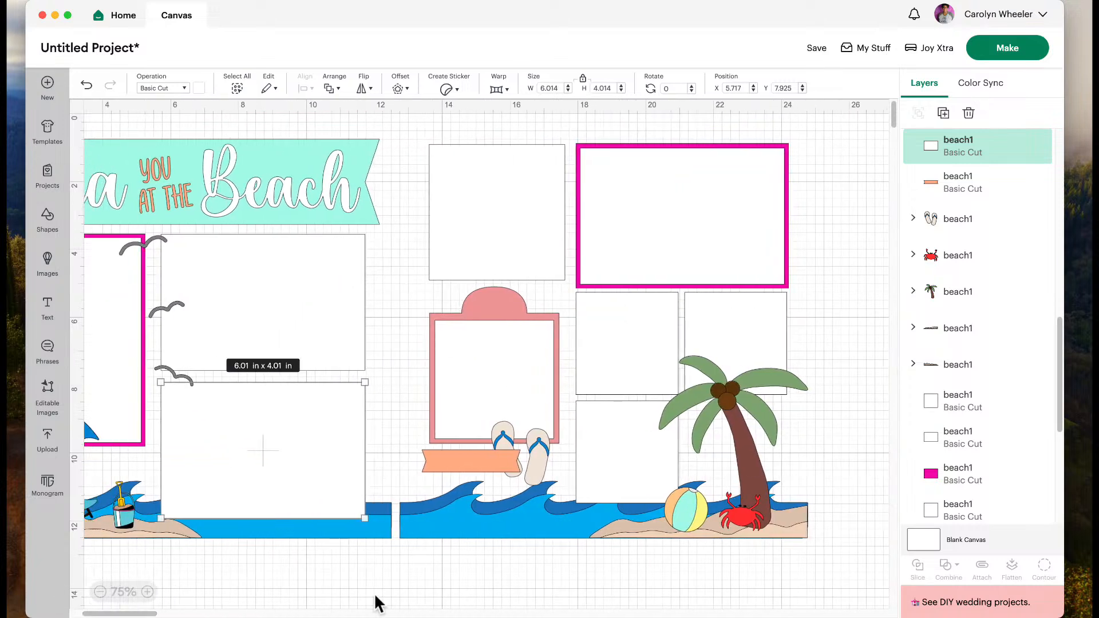
pyautogui.click(1022, 401)
pyautogui.click(1023, 402)
pyautogui.click(1024, 402)
pyautogui.click(1024, 402)
pyautogui.click(1024, 402)
pyautogui.click(1023, 402)
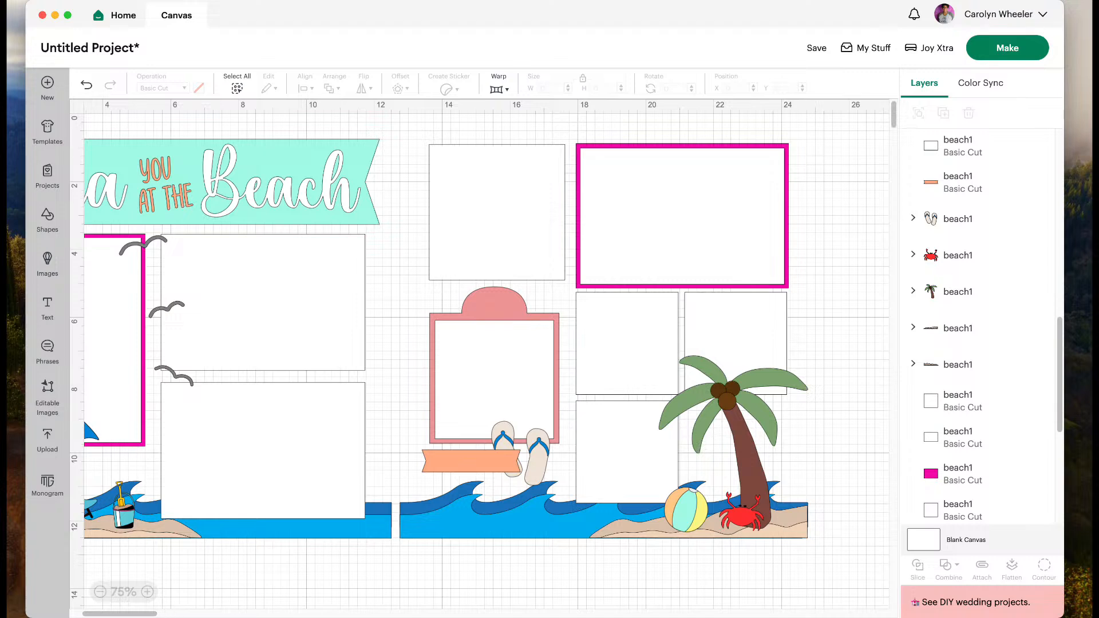
# Add the uploaded TSS-surfboard image to the canvas and place it beside the second page, next to the palm tree.
pyautogui.moveTo(137, 612); pyautogui.dragTo(103, 601)
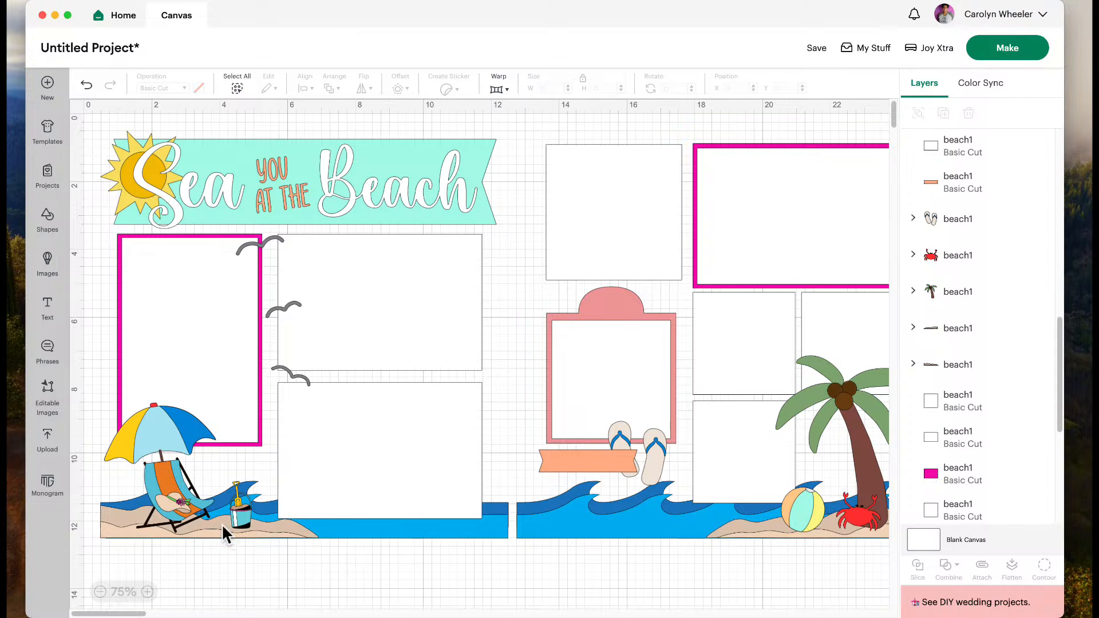
pyautogui.moveTo(118, 615); pyautogui.dragTo(187, 613)
pyautogui.click(601, 409)
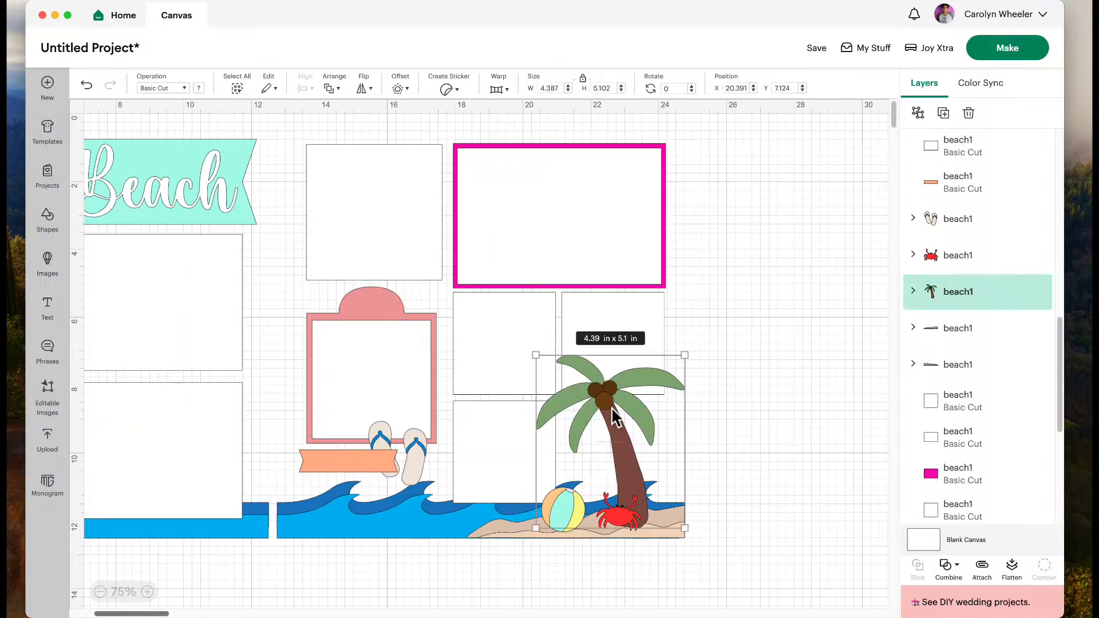
pyautogui.moveTo(1032, 298)
pyautogui.click(44, 438)
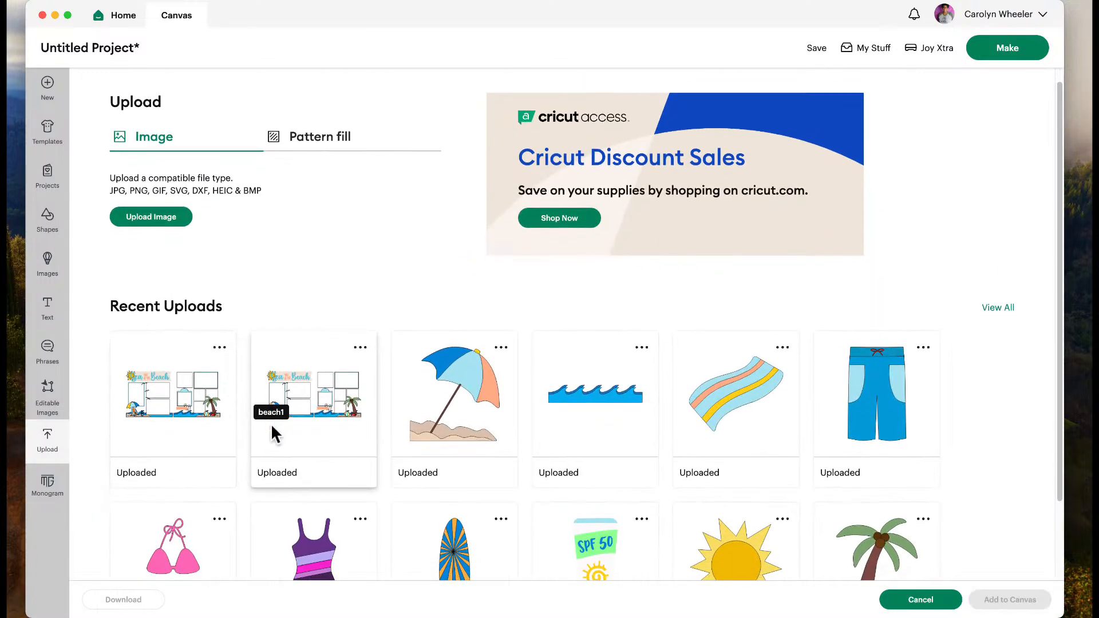
pyautogui.scroll(-3, 271, 427)
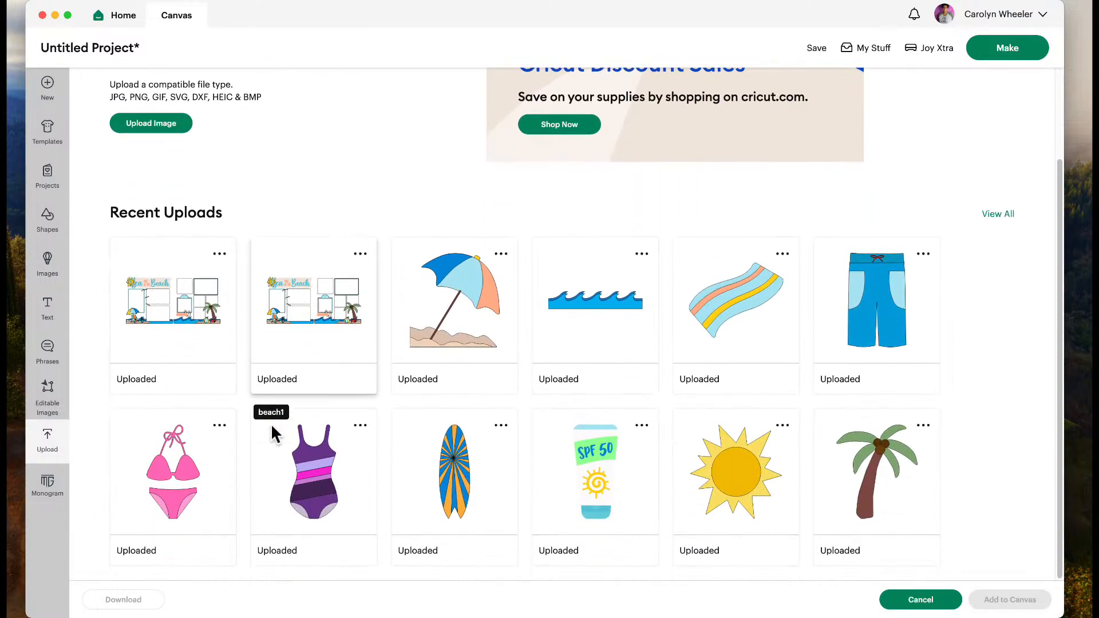
pyautogui.click(451, 491)
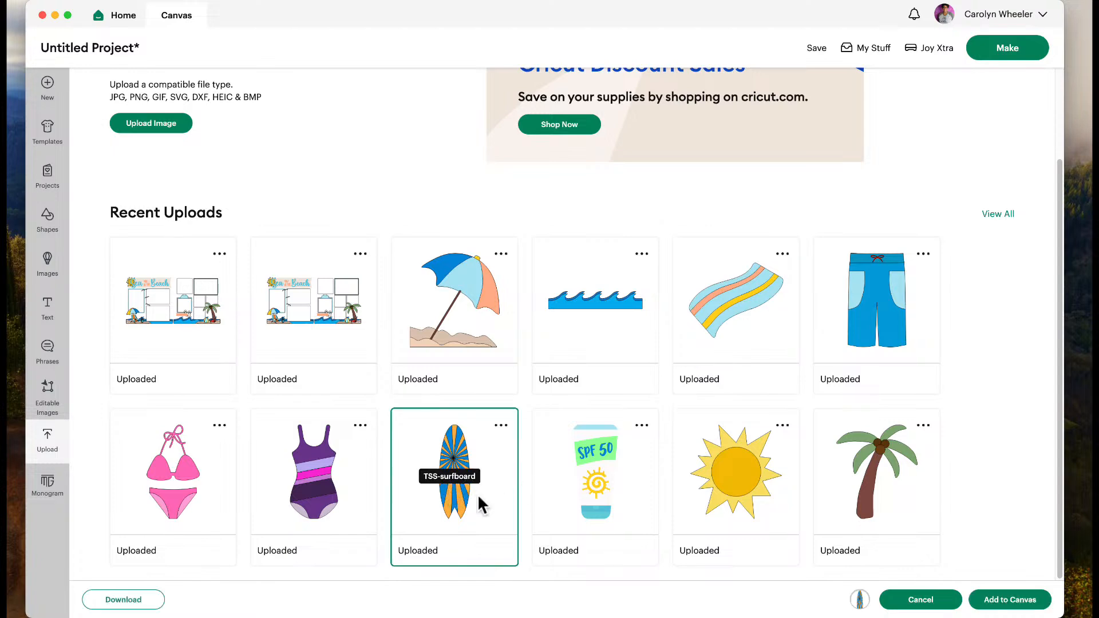
pyautogui.click(993, 601)
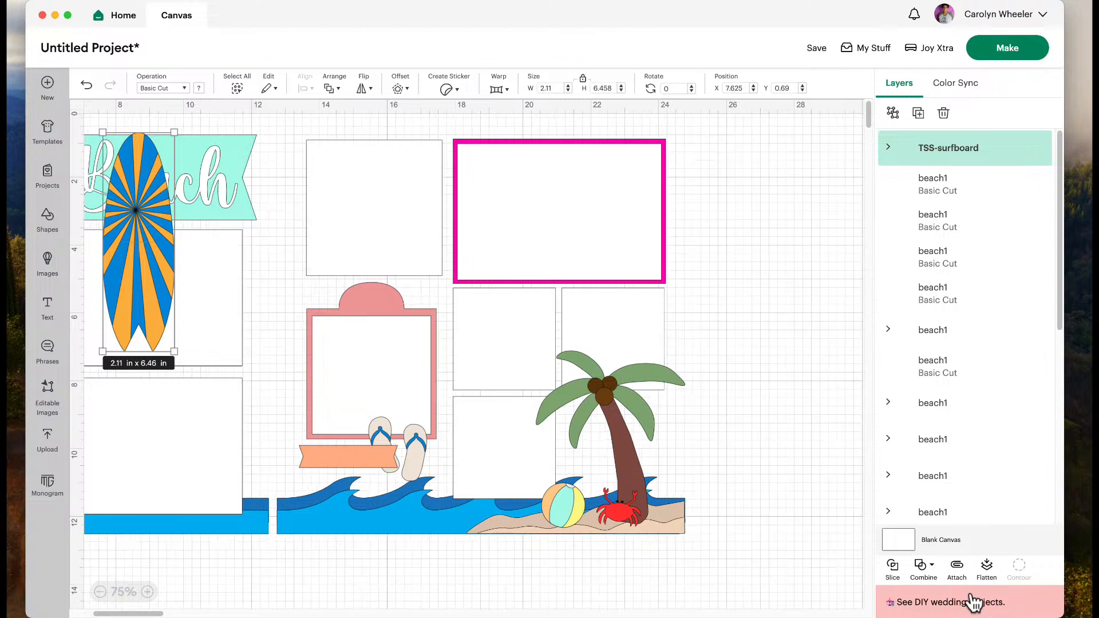
pyautogui.moveTo(148, 255); pyautogui.dragTo(761, 448)
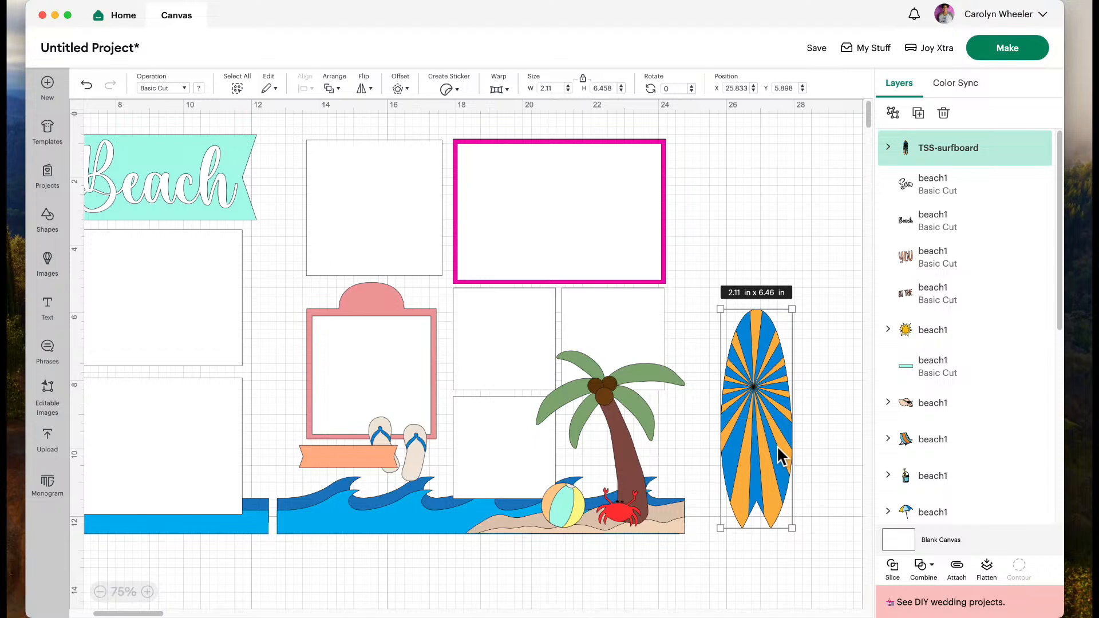
# Expand the surfboard group and recolour its blue base piece to hot pink.
pyautogui.click(888, 148)
pyautogui.click(958, 191)
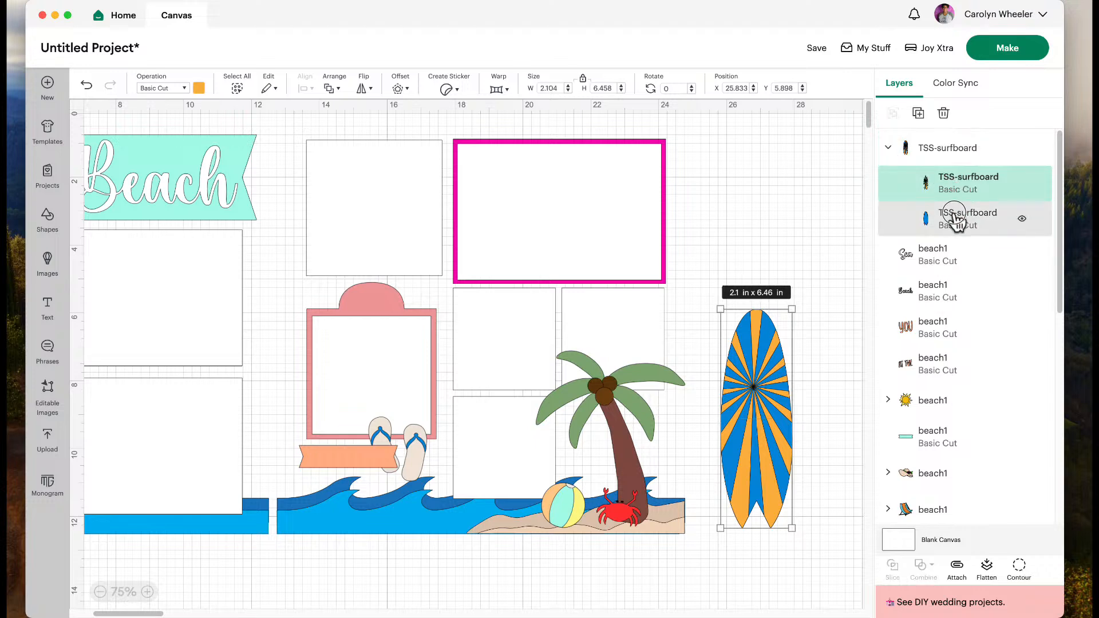
pyautogui.click(957, 218)
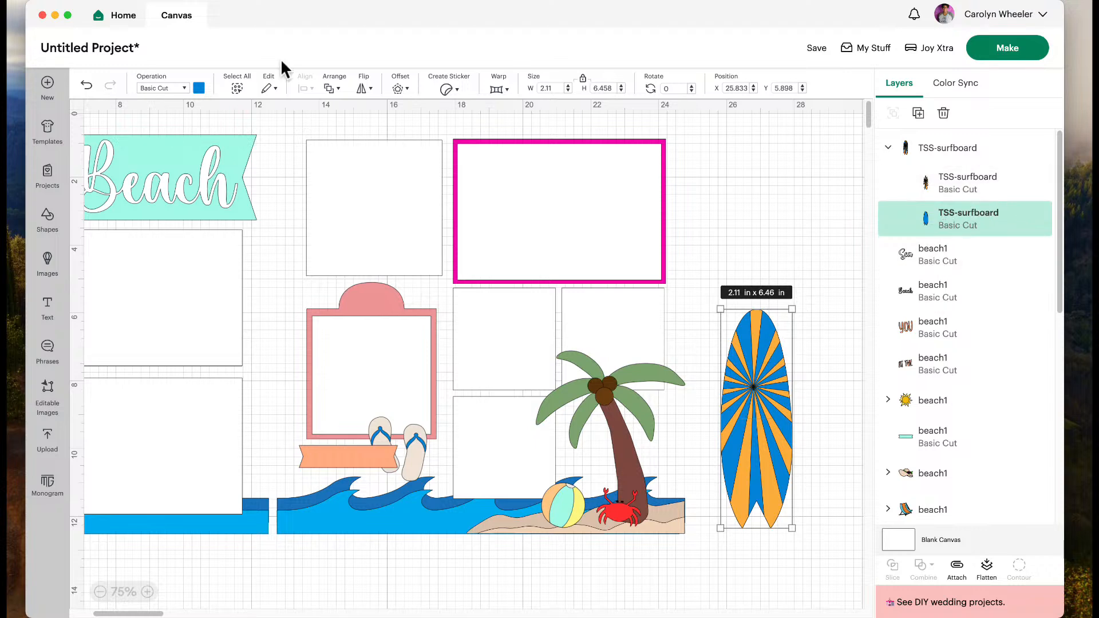
pyautogui.click(200, 88)
pyautogui.click(276, 144)
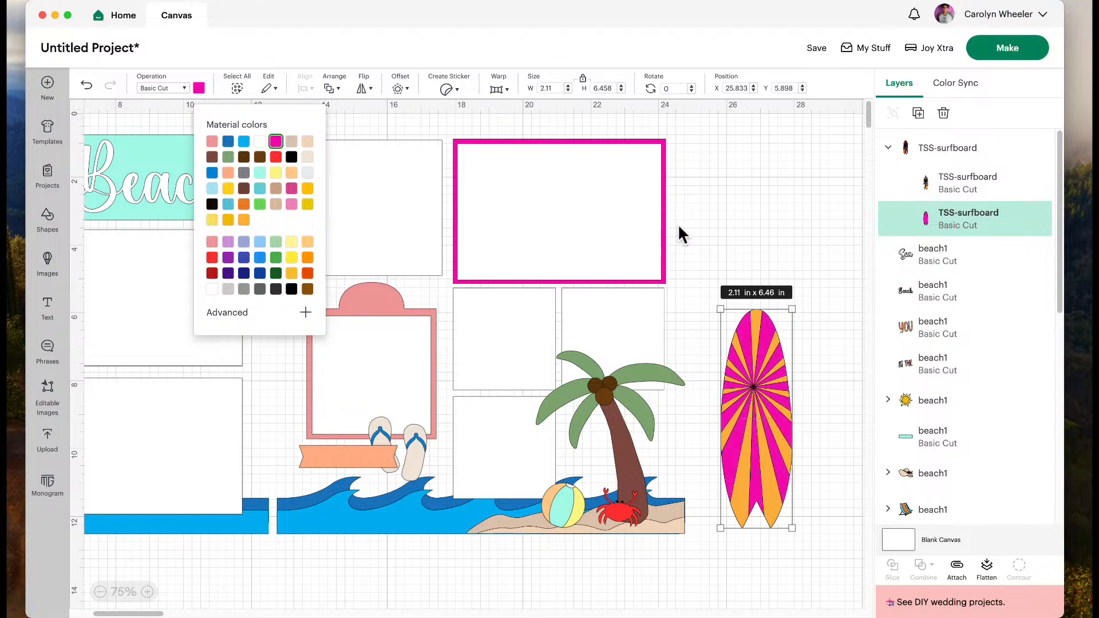
pyautogui.click(730, 235)
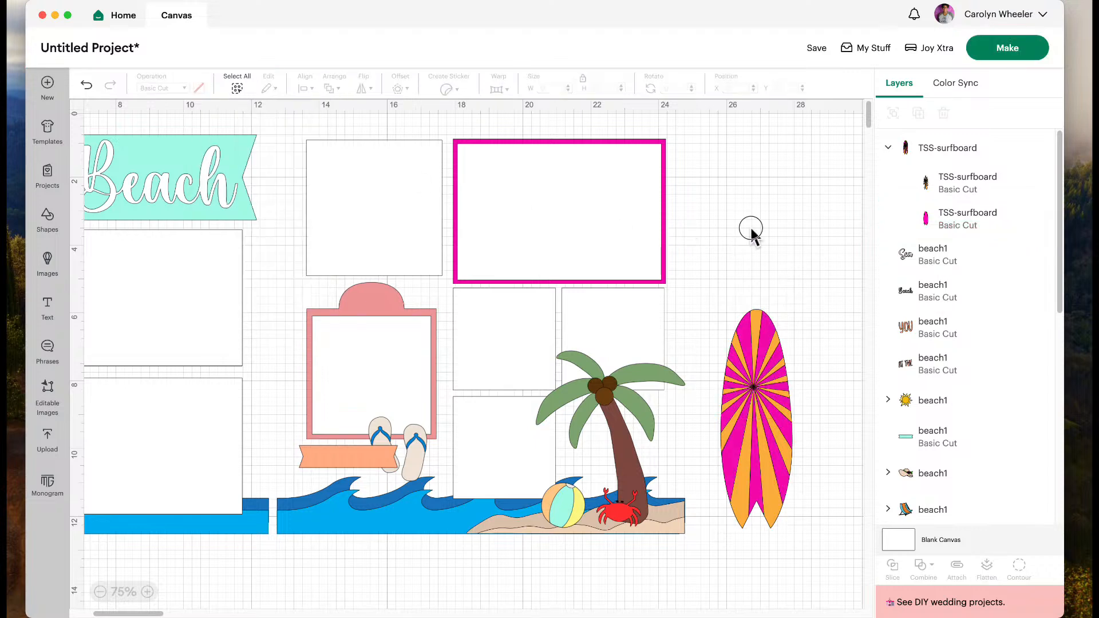
# Recolour the surfboard's orange sunburst piece to yellow.
pyautogui.click(939, 197)
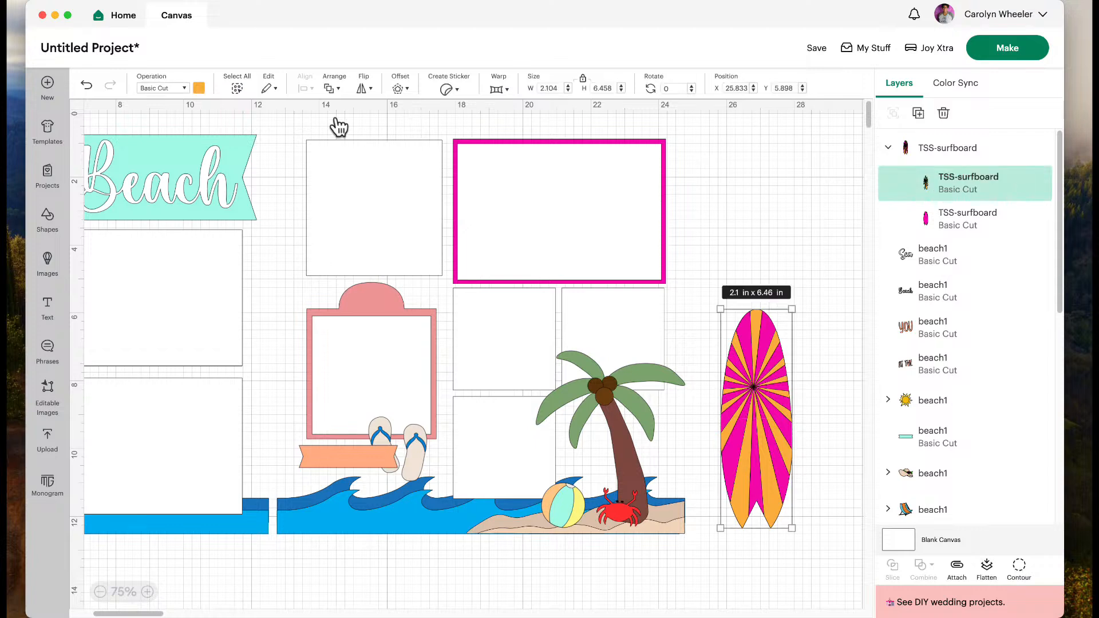
pyautogui.click(199, 89)
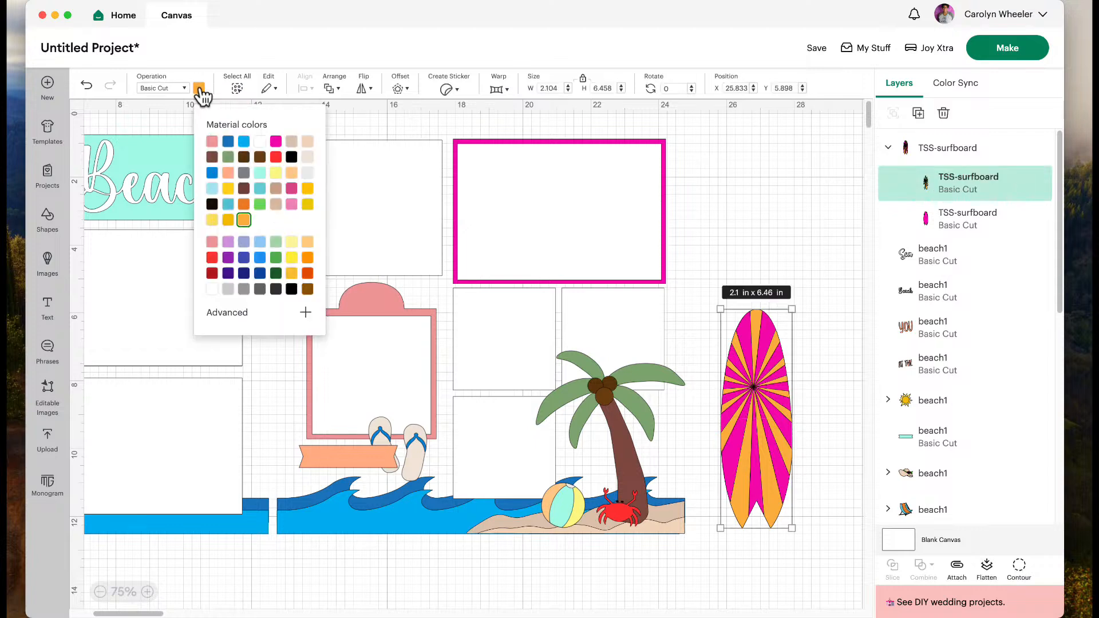
pyautogui.click(291, 258)
pyautogui.click(760, 221)
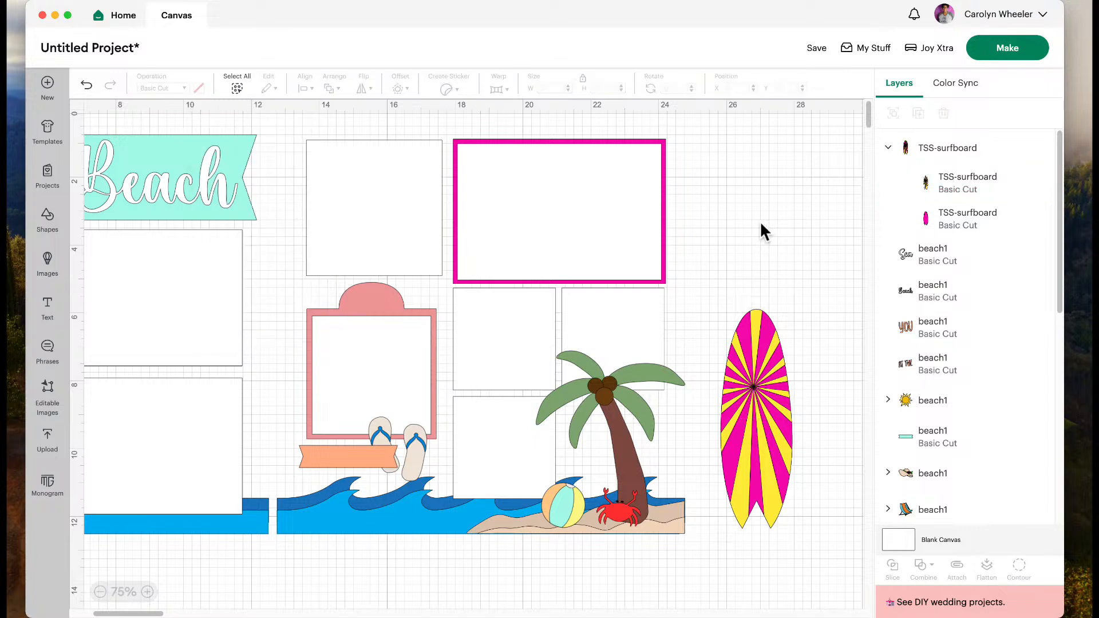
# Shrink the surfboard to about 1.42 by 4.35 in and move the palm tree off the second page into the empty area beside it.
pyautogui.click(761, 371)
pyautogui.moveTo(720, 309); pyautogui.dragTo(776, 386)
pyautogui.moveTo(617, 433); pyautogui.dragTo(783, 268)
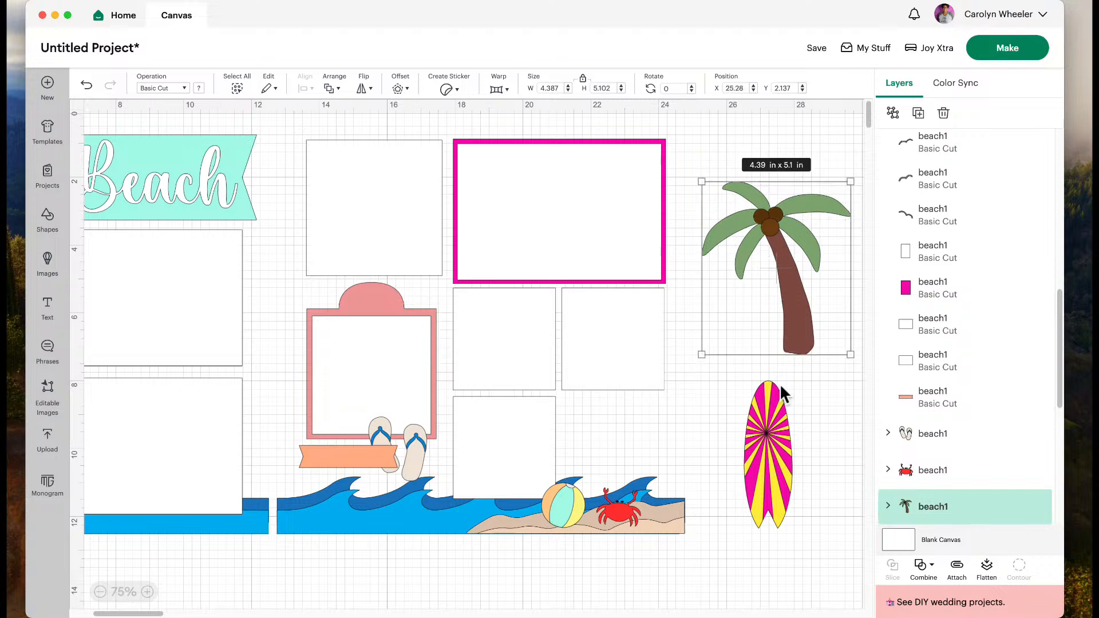
# Place the surfboard on the second page's sand beside the crab, tilt it about 6 degrees clockwise, and collapse its layer group.
pyautogui.moveTo(773, 455); pyautogui.dragTo(671, 428)
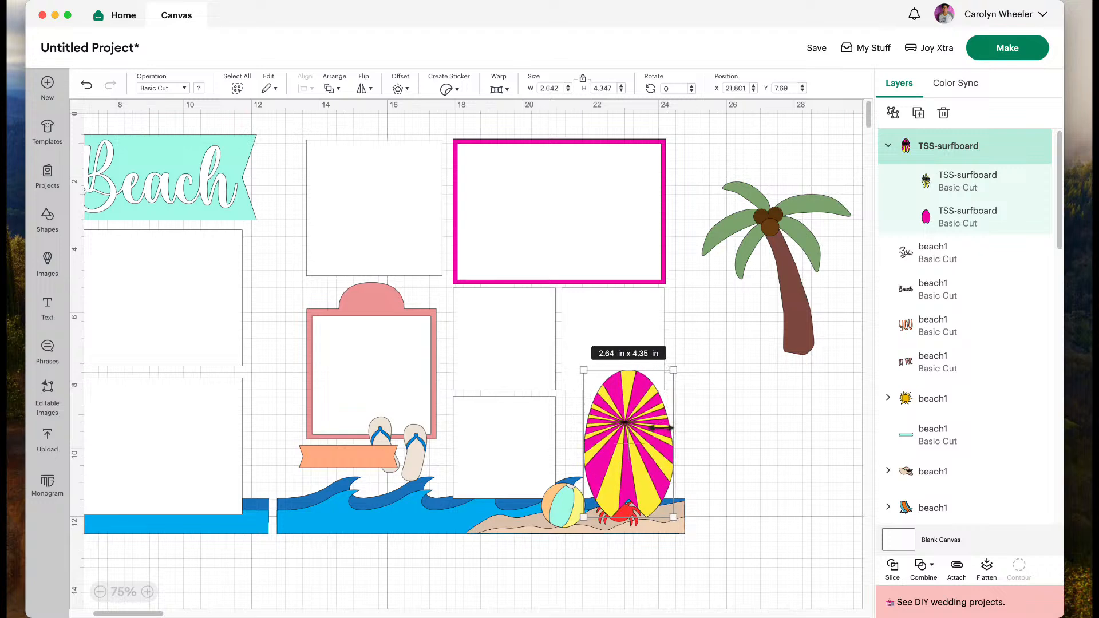
pyautogui.press('super+z')
pyautogui.moveTo(607, 453); pyautogui.dragTo(655, 458)
pyautogui.moveTo(692, 372); pyautogui.dragTo(694, 375)
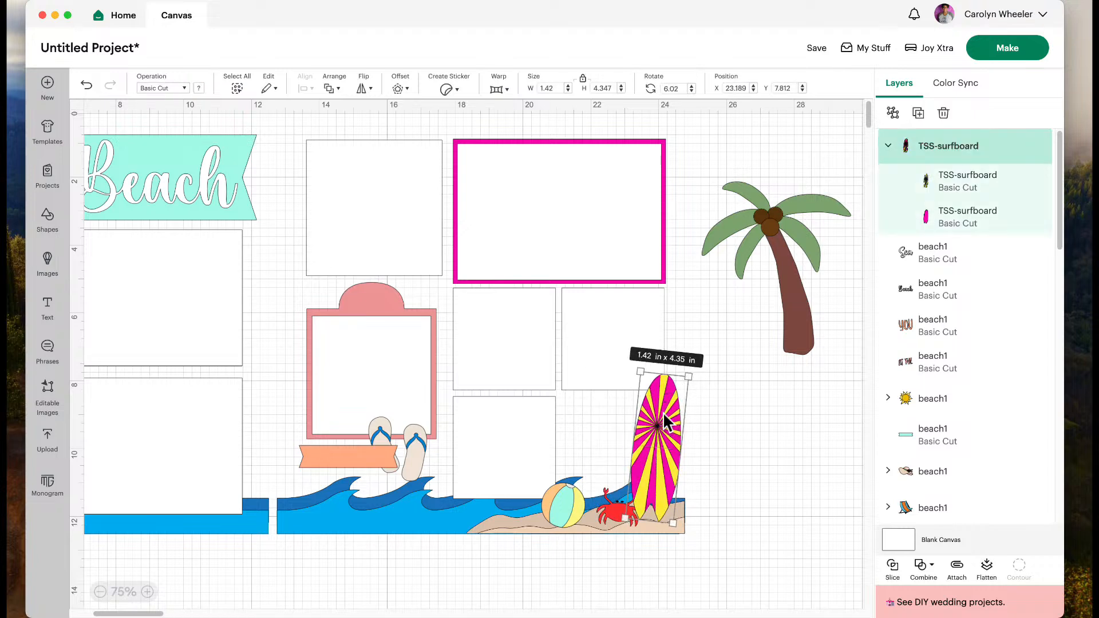
pyautogui.moveTo(665, 423); pyautogui.dragTo(661, 423)
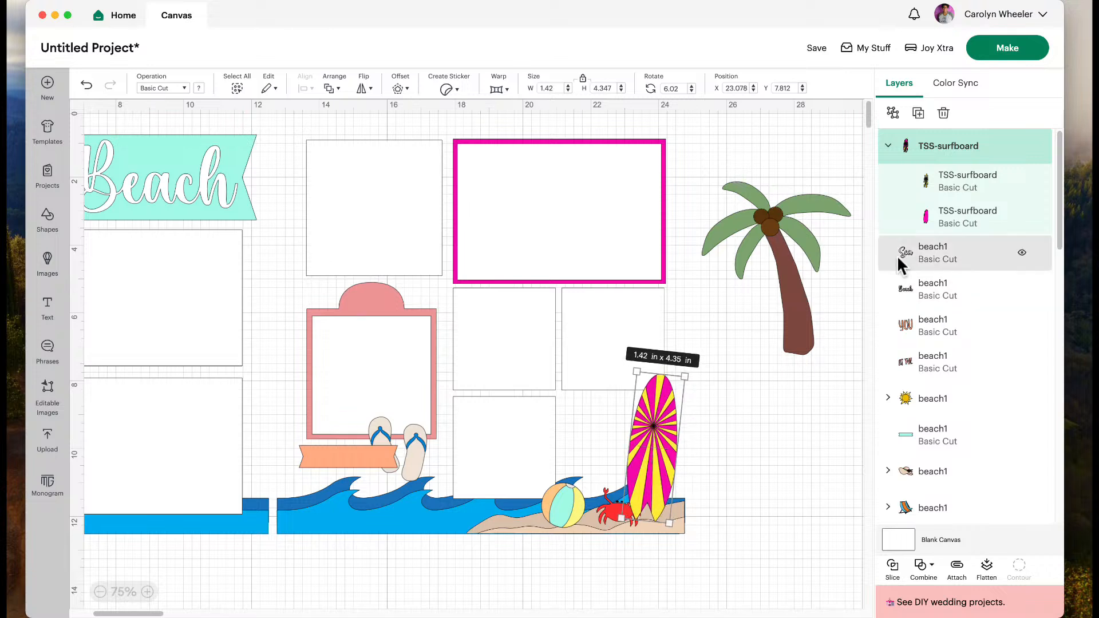
pyautogui.click(888, 146)
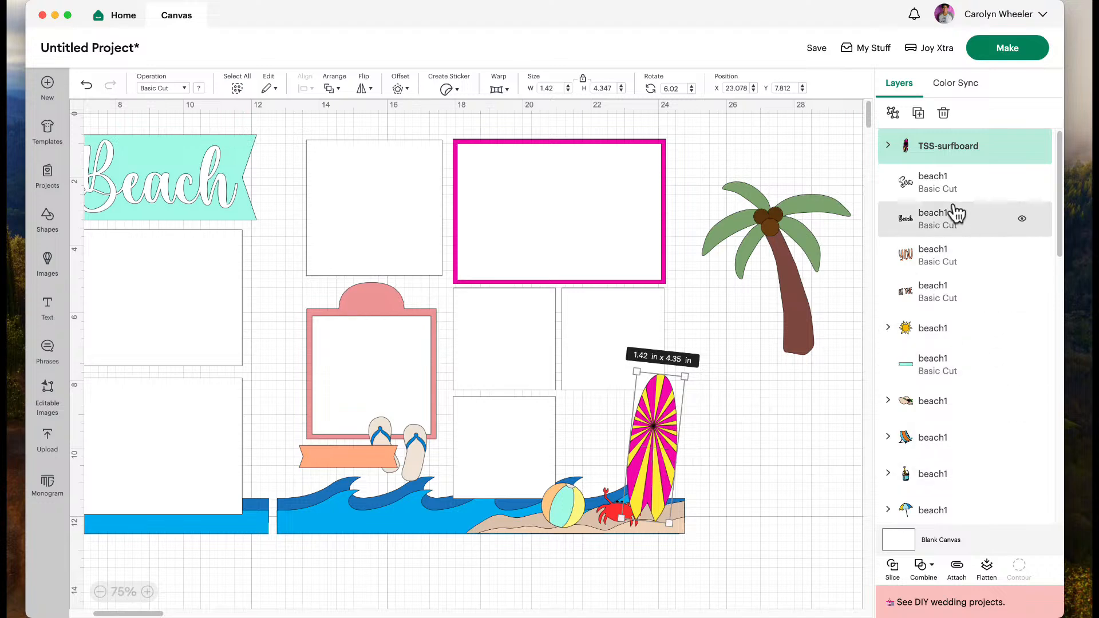
pyautogui.moveTo(658, 466); pyautogui.dragTo(656, 466)
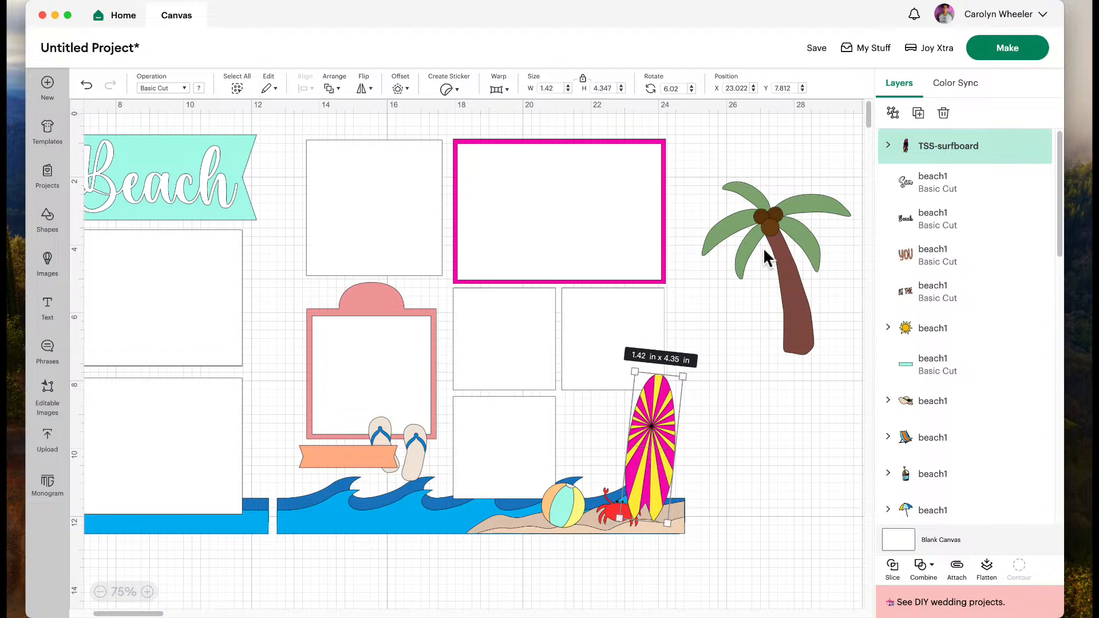
# Hide the palm tree group so that it is left out of the layout.
pyautogui.click(769, 228)
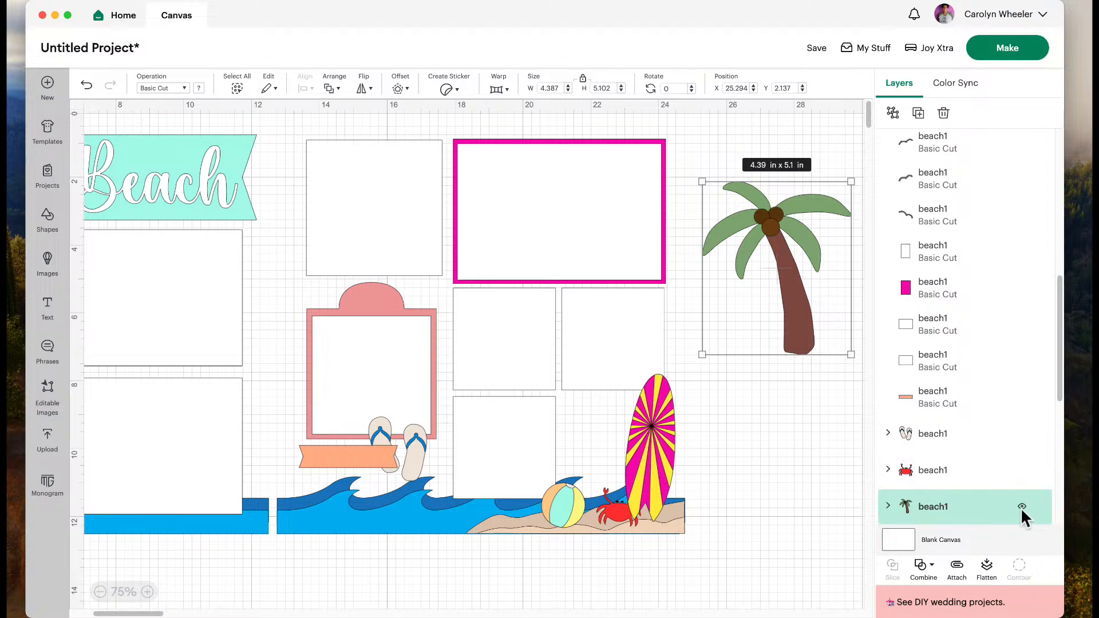
pyautogui.click(1022, 508)
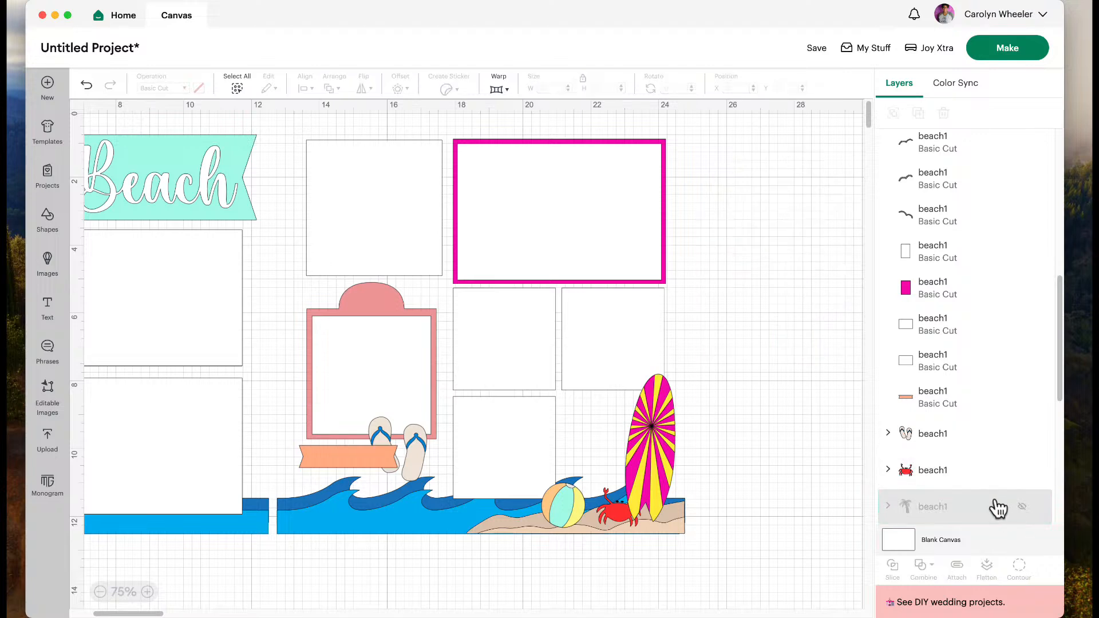
# Expand the flip-flops group and recolour the blue straps to hot pink.
pyautogui.moveTo(129, 612); pyautogui.dragTo(111, 608)
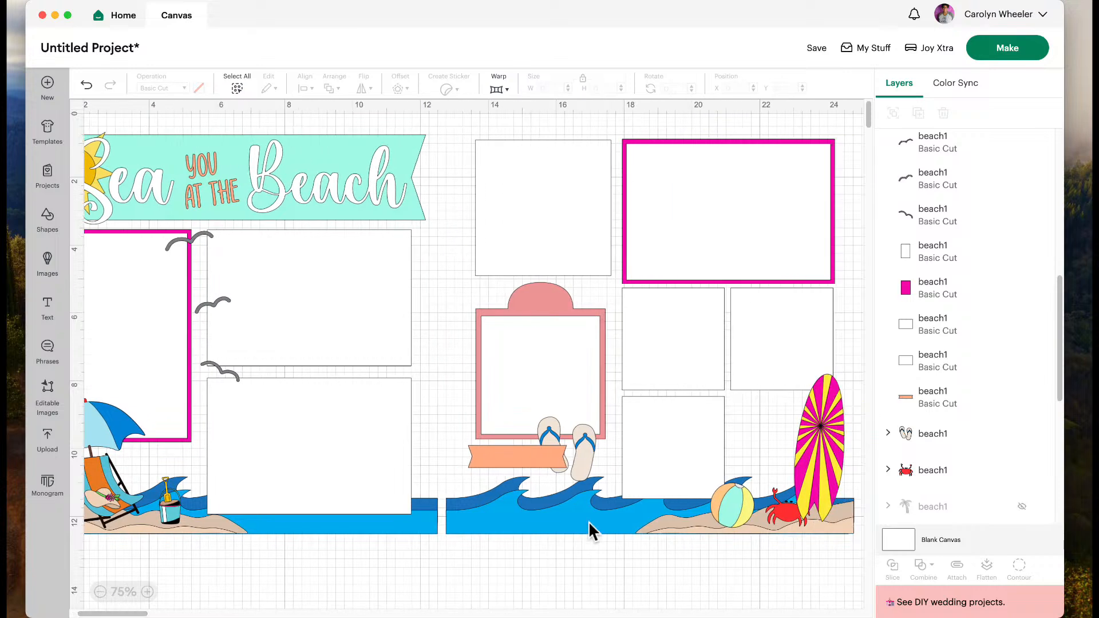
pyautogui.click(582, 472)
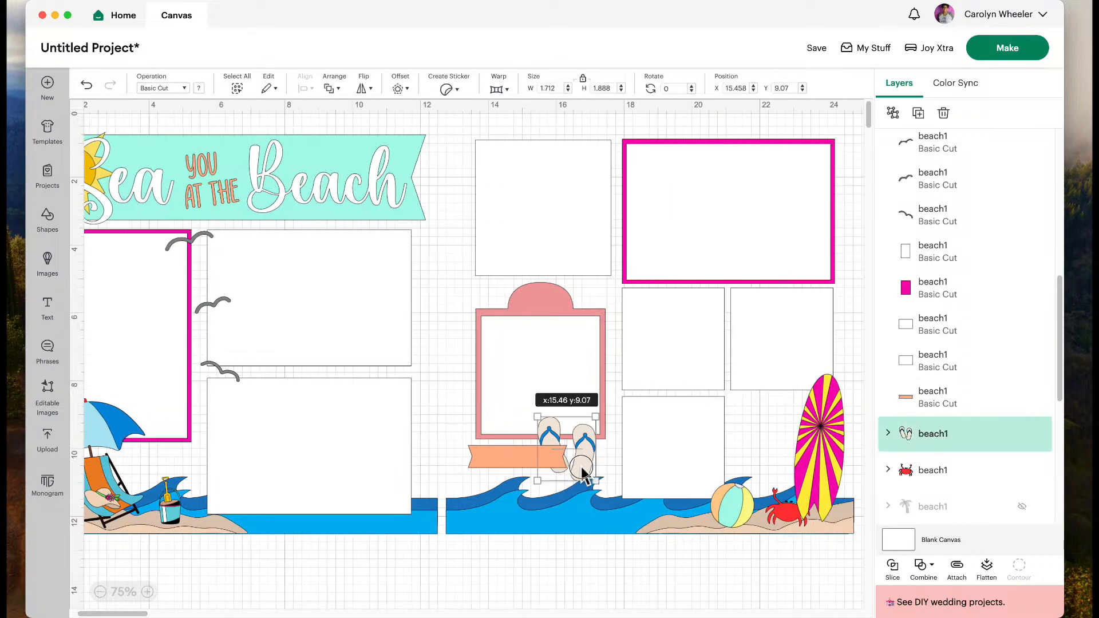
pyautogui.click(887, 434)
pyautogui.scroll(-3, 904, 450)
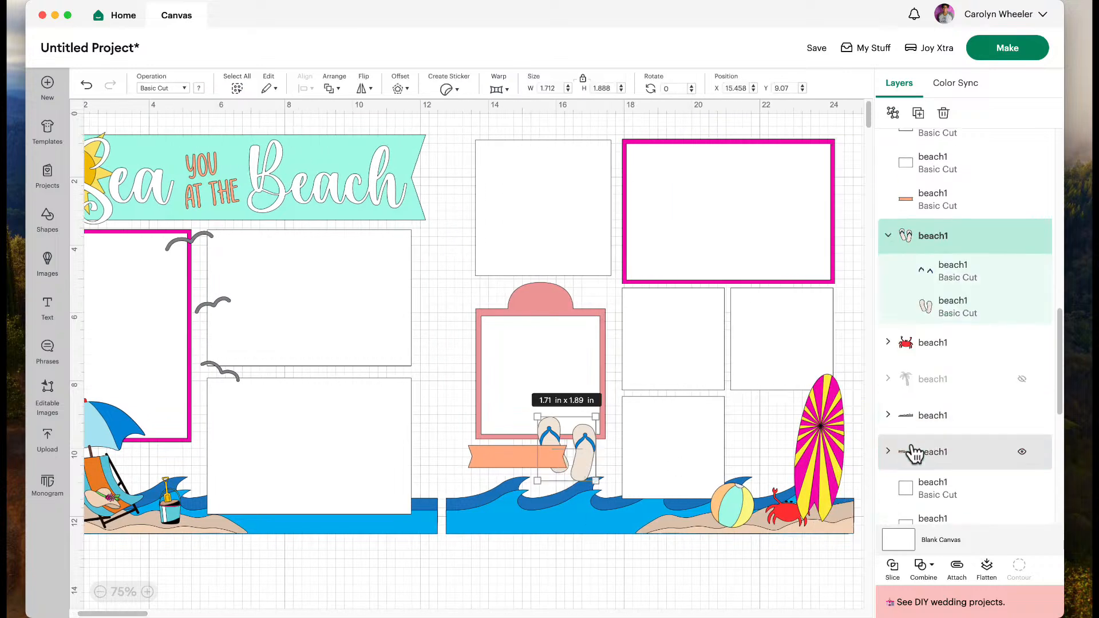
pyautogui.click(957, 277)
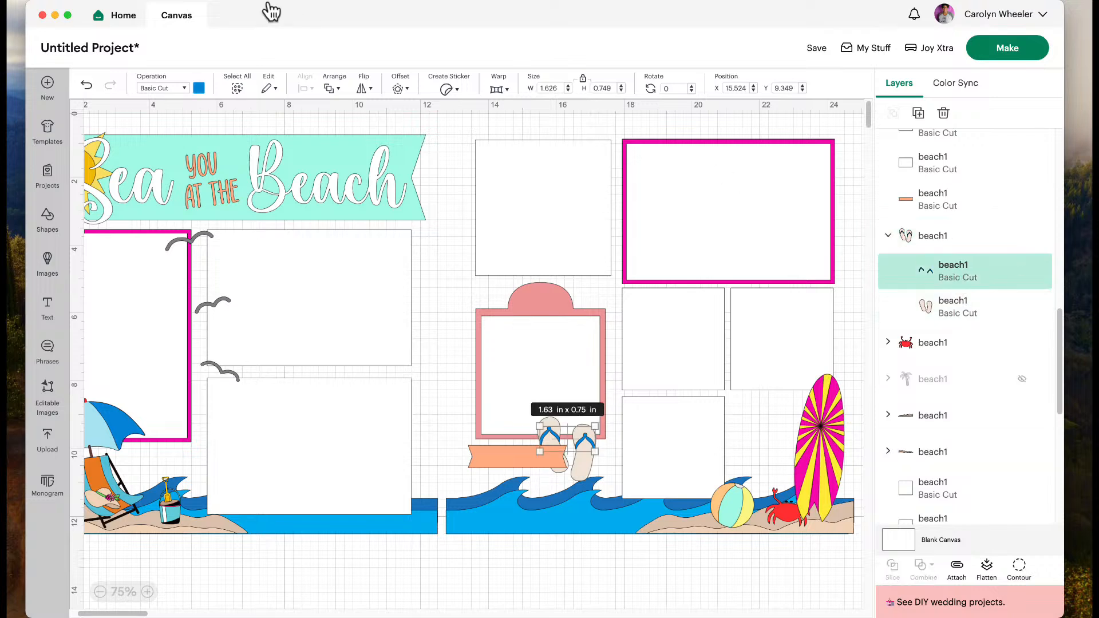
pyautogui.click(199, 89)
pyautogui.click(275, 141)
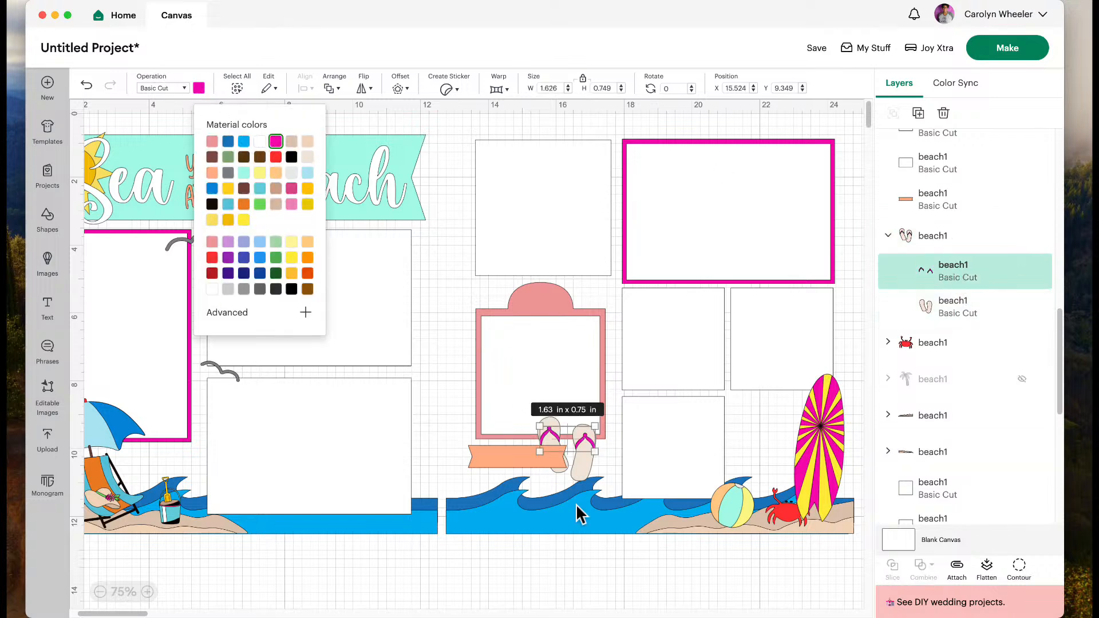
pyautogui.click(447, 565)
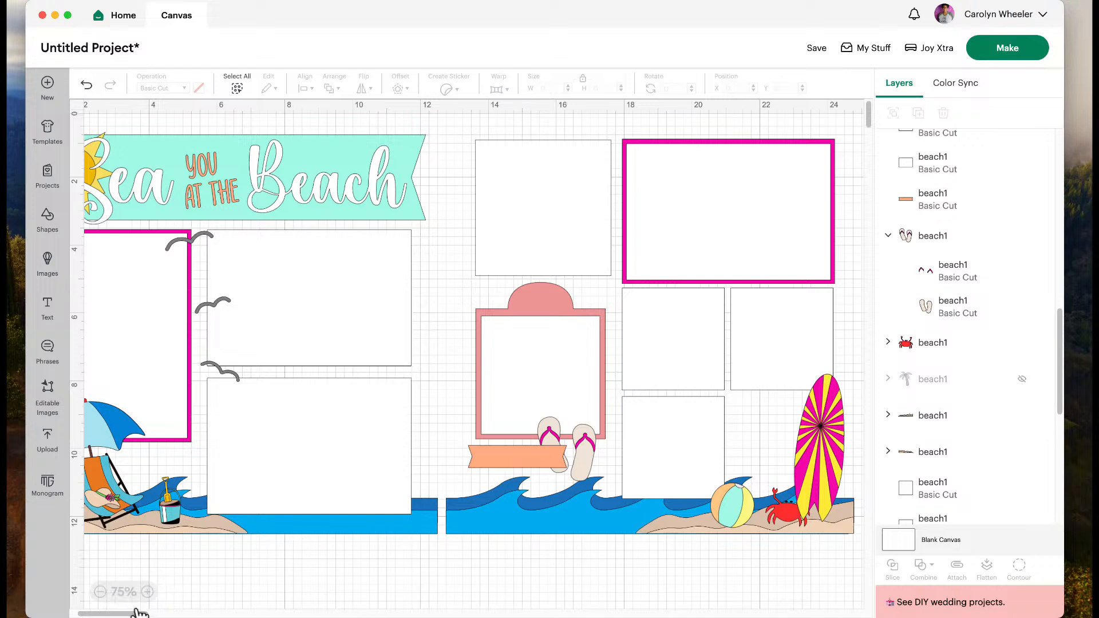
# Hide the sand bucket and shovel group on the first page.
pyautogui.moveTo(138, 613); pyautogui.dragTo(130, 613)
pyautogui.click(247, 504)
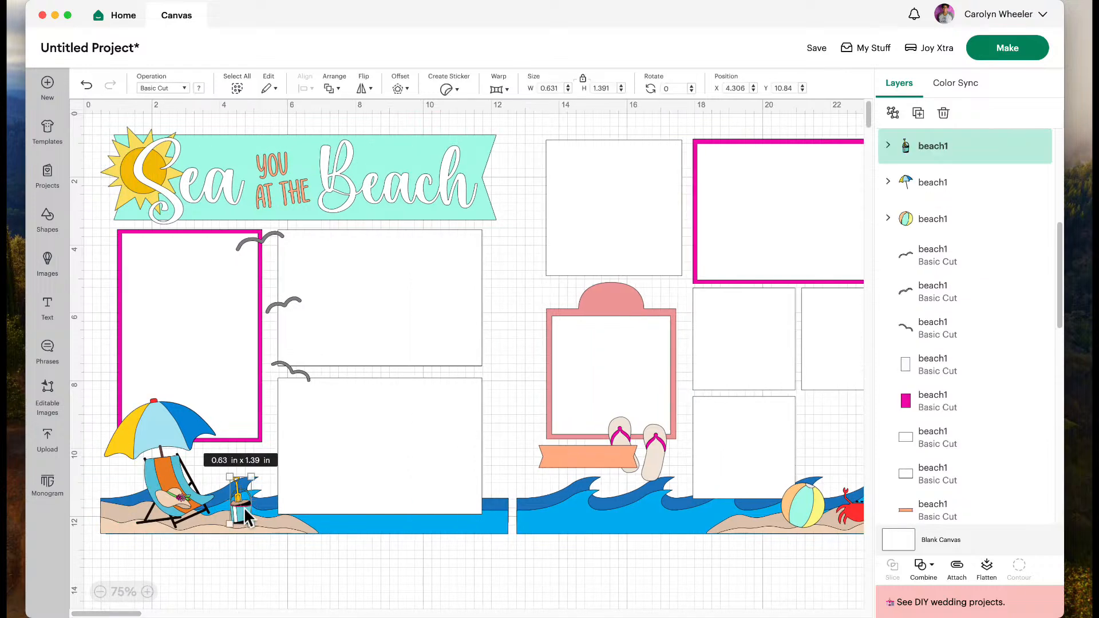
pyautogui.click(1021, 146)
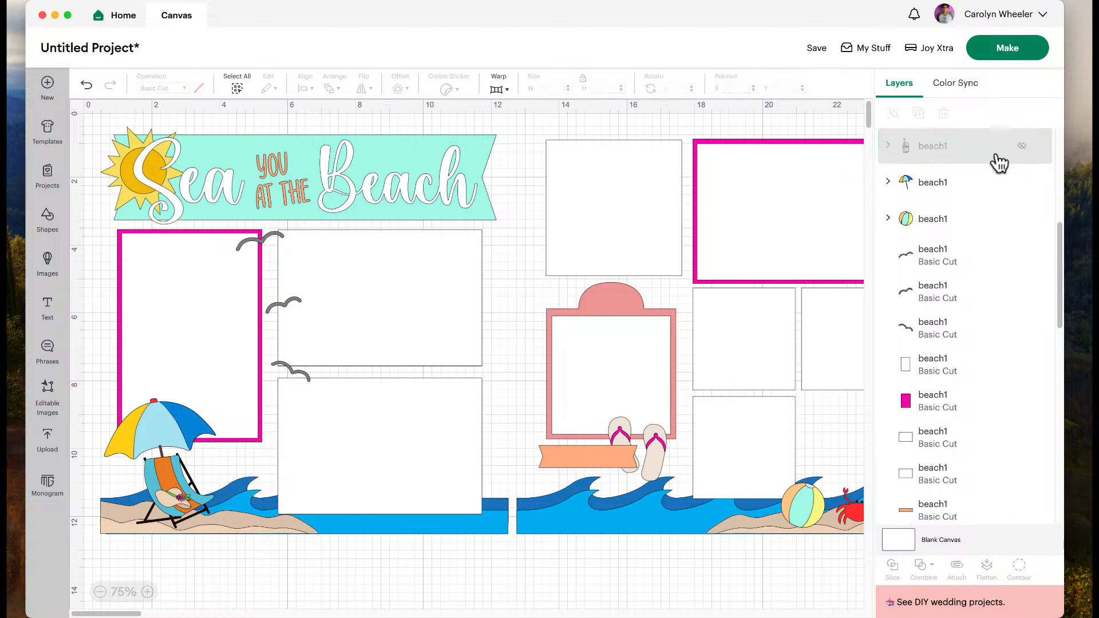
# Rename the beach umbrella's layer group to umbrella and collapse it.
pyautogui.click(889, 220)
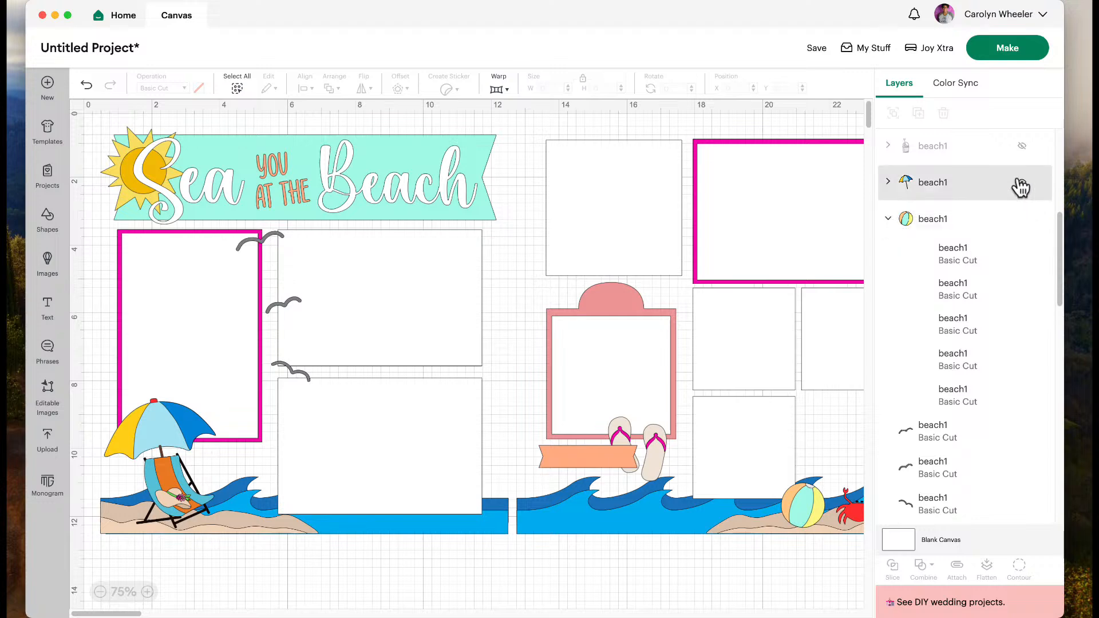
pyautogui.click(887, 182)
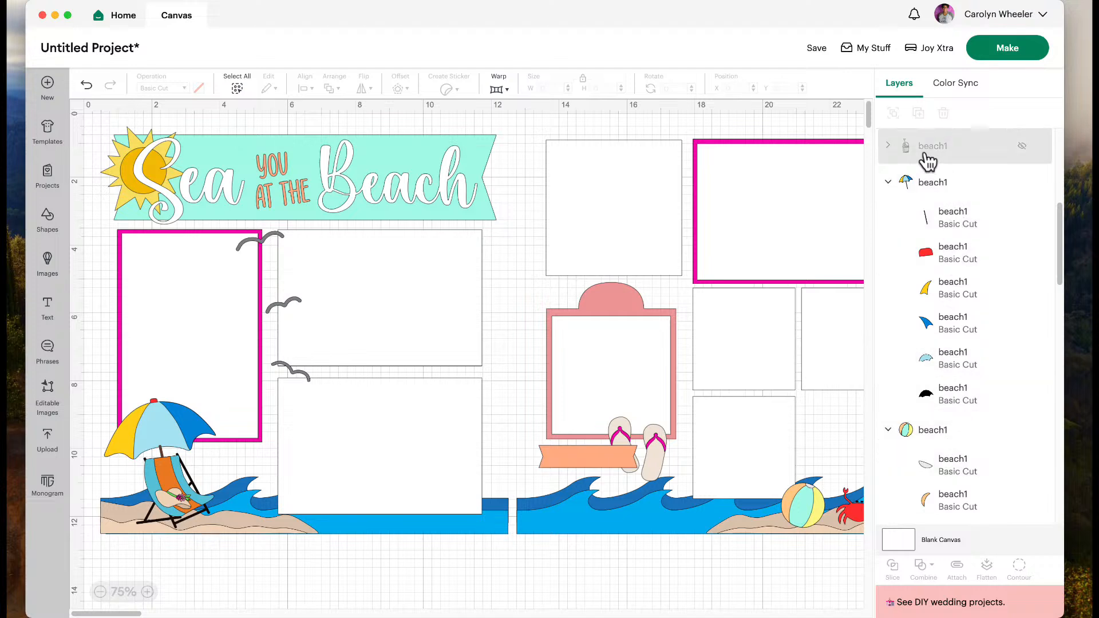
pyautogui.click(929, 184)
pyautogui.doubleClick(930, 185)
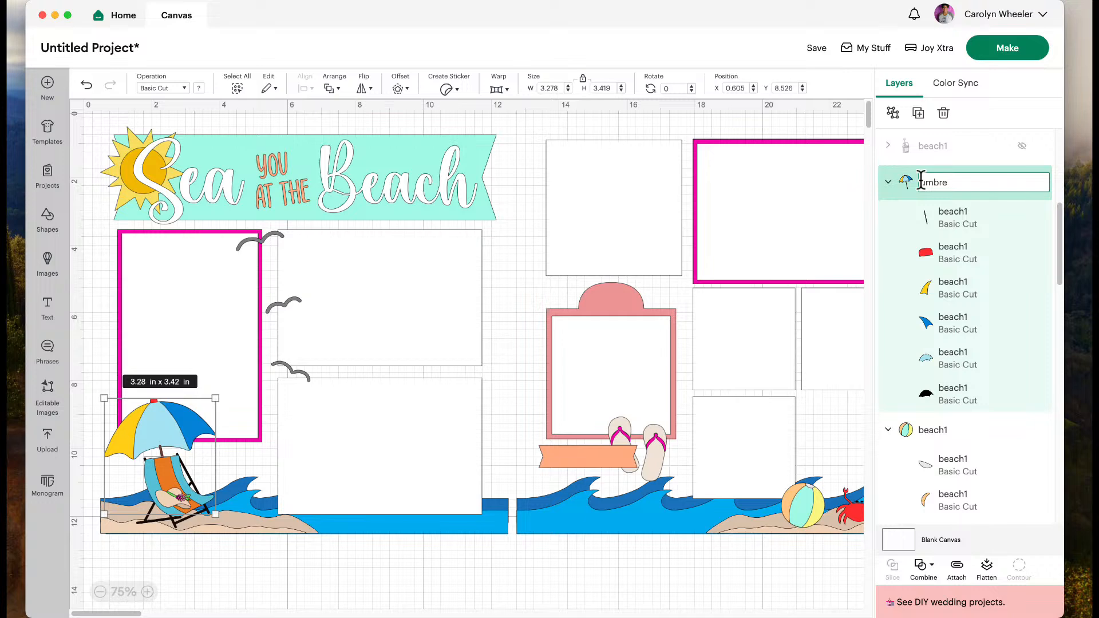
pyautogui.press('Return')
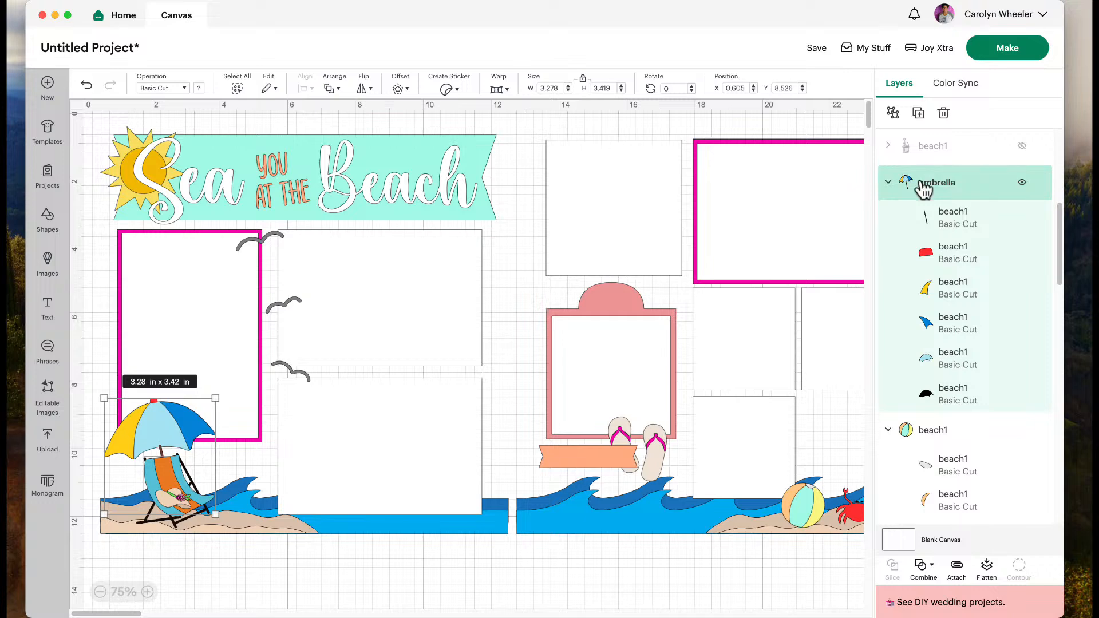
pyautogui.click(888, 182)
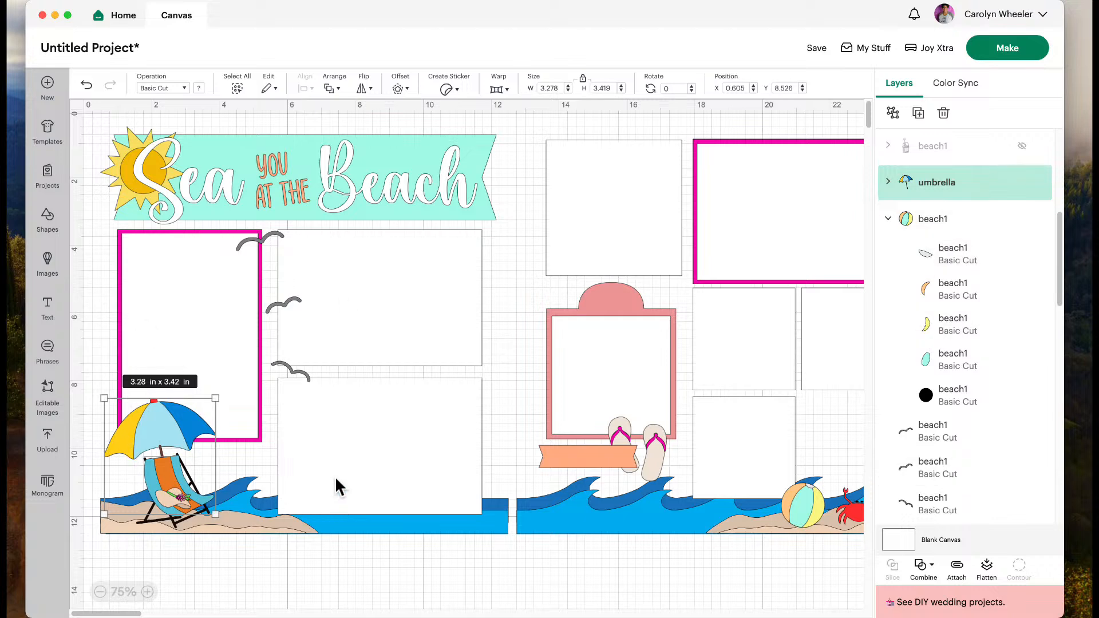
pyautogui.scroll(-3, 545, 466)
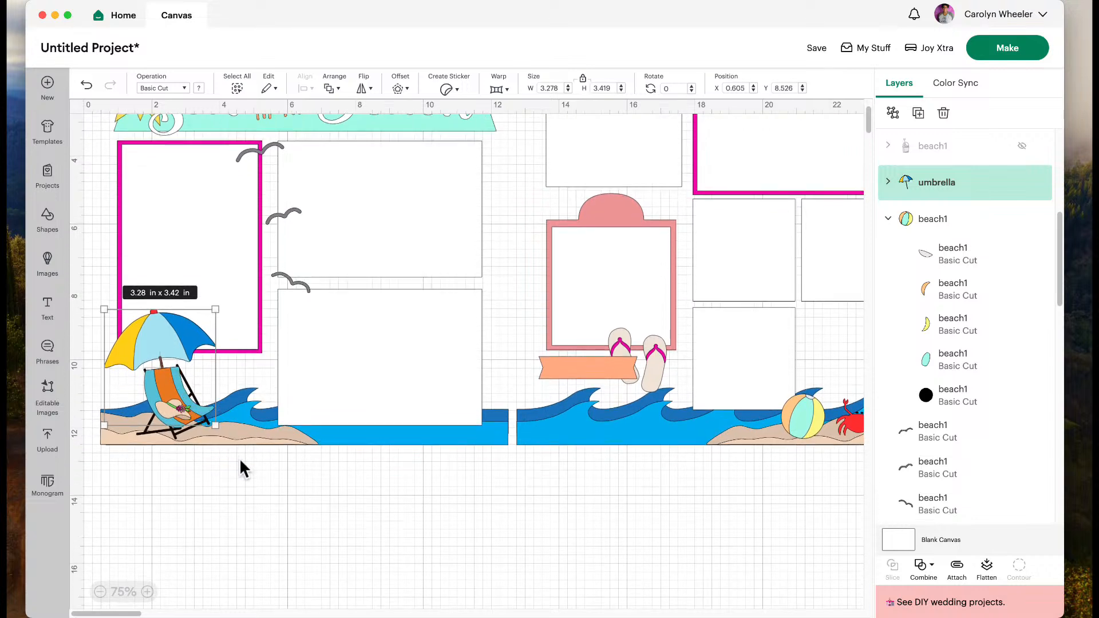
pyautogui.click(1022, 146)
pyautogui.click(1021, 146)
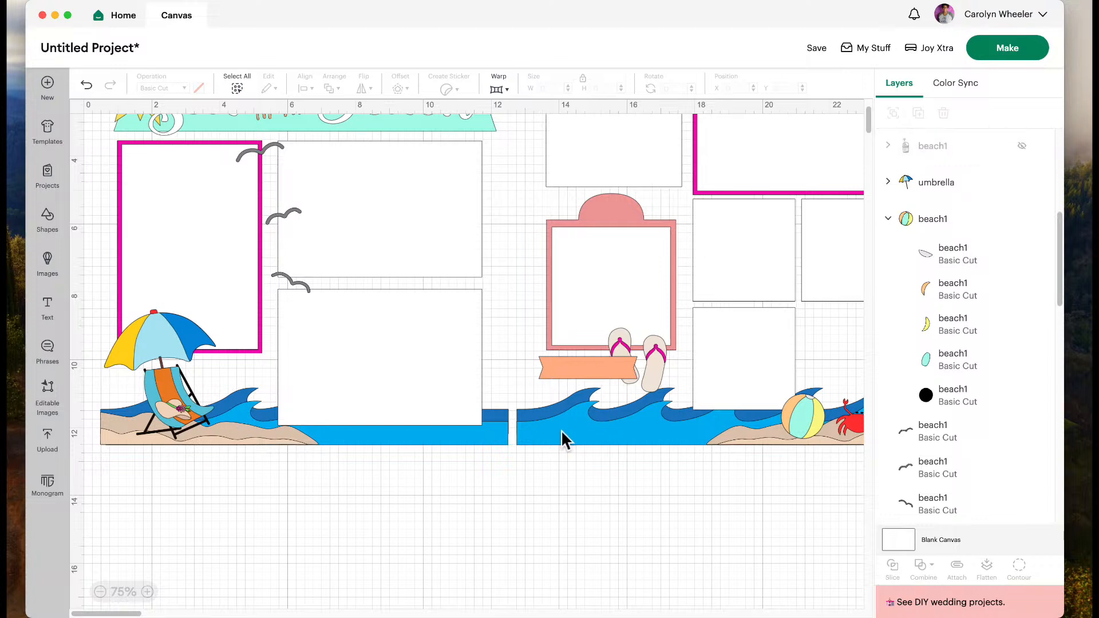
# Find the seagull in the full list of uploaded images and add it to the canvas.
pyautogui.click(49, 440)
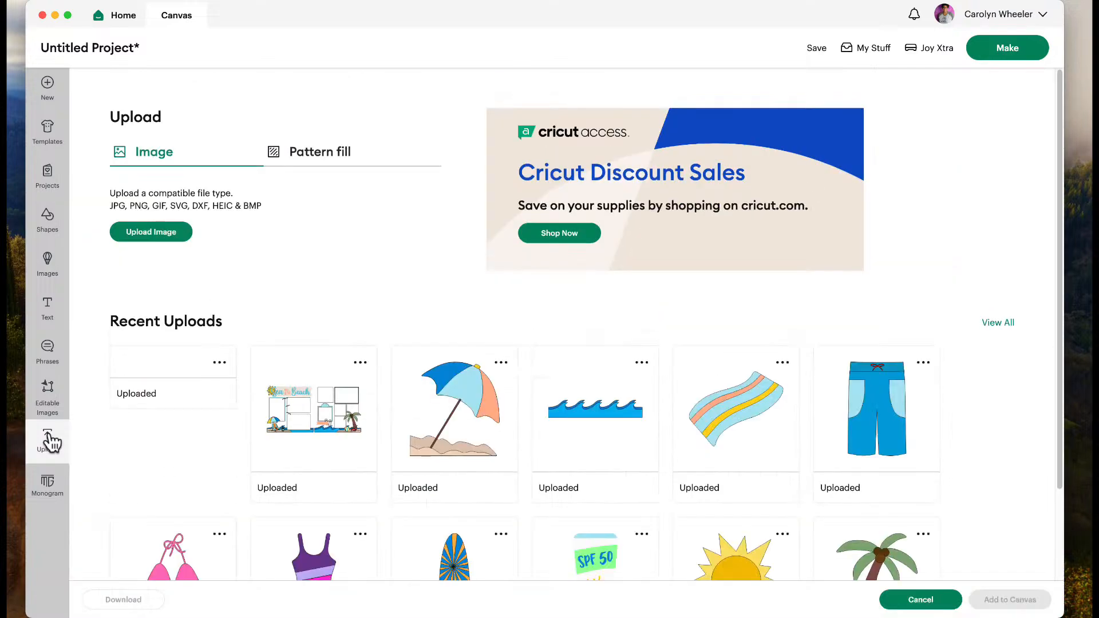
pyautogui.scroll(-3, 544, 503)
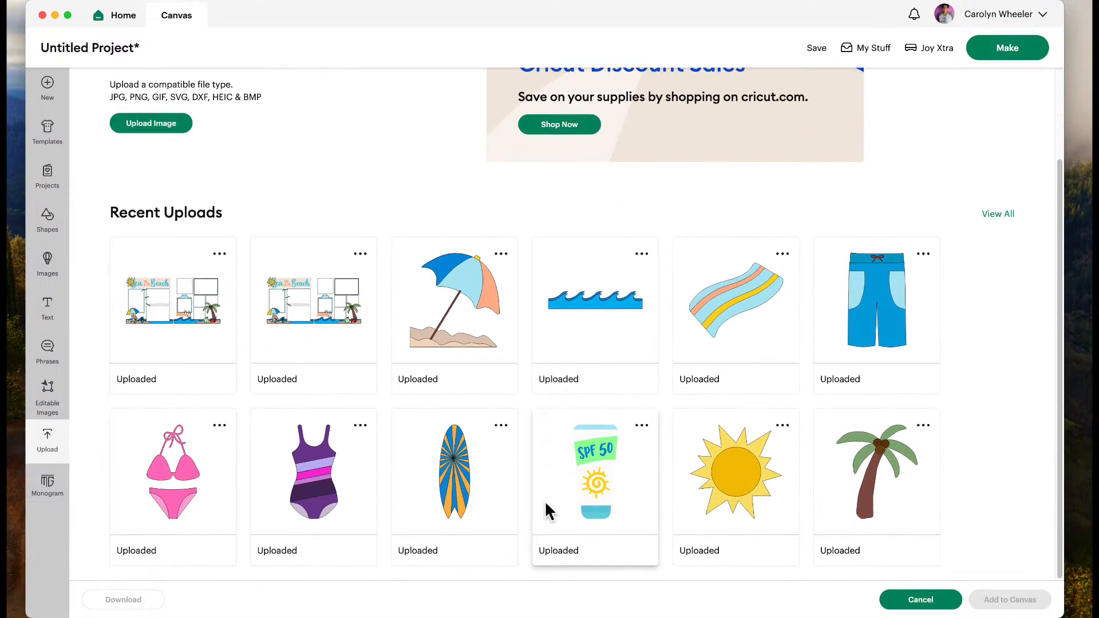
pyautogui.click(995, 216)
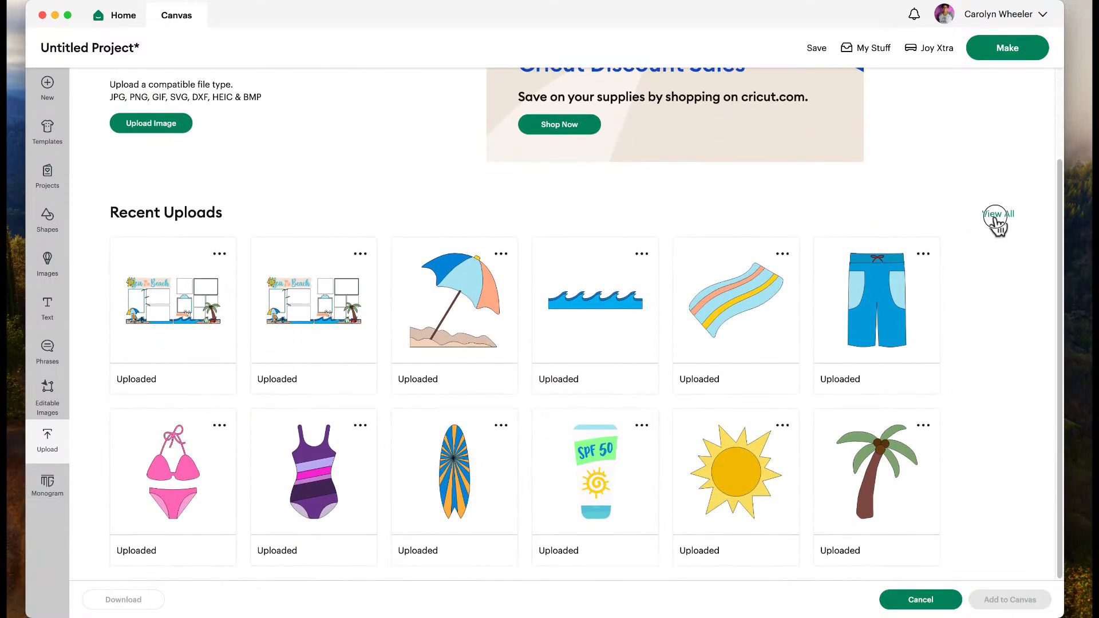
pyautogui.scroll(-10, 571, 414)
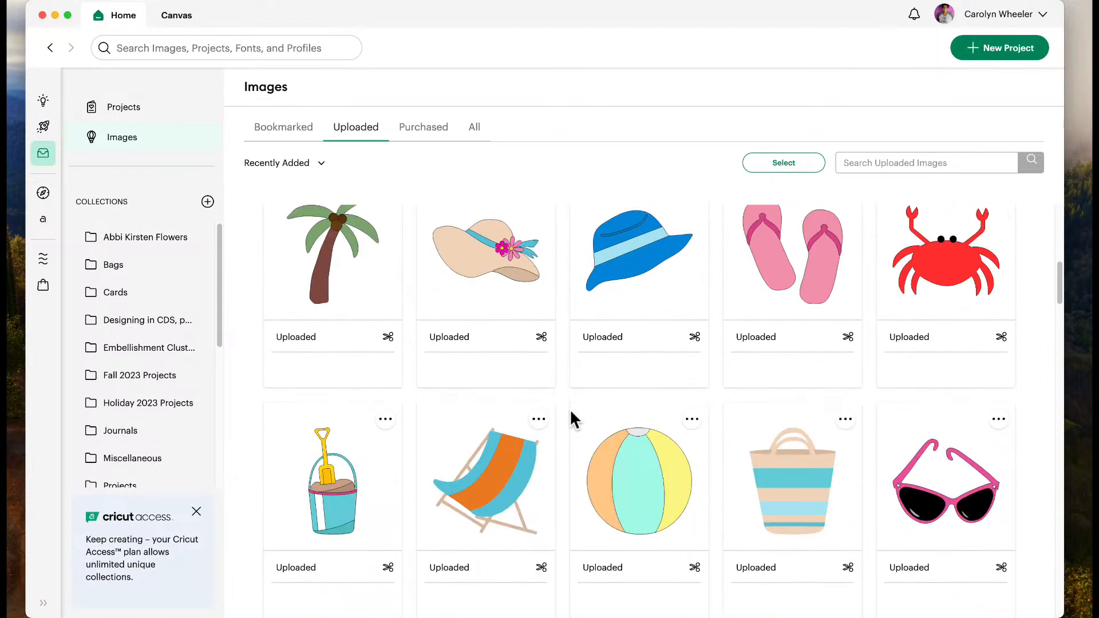
pyautogui.scroll(-5, 570, 415)
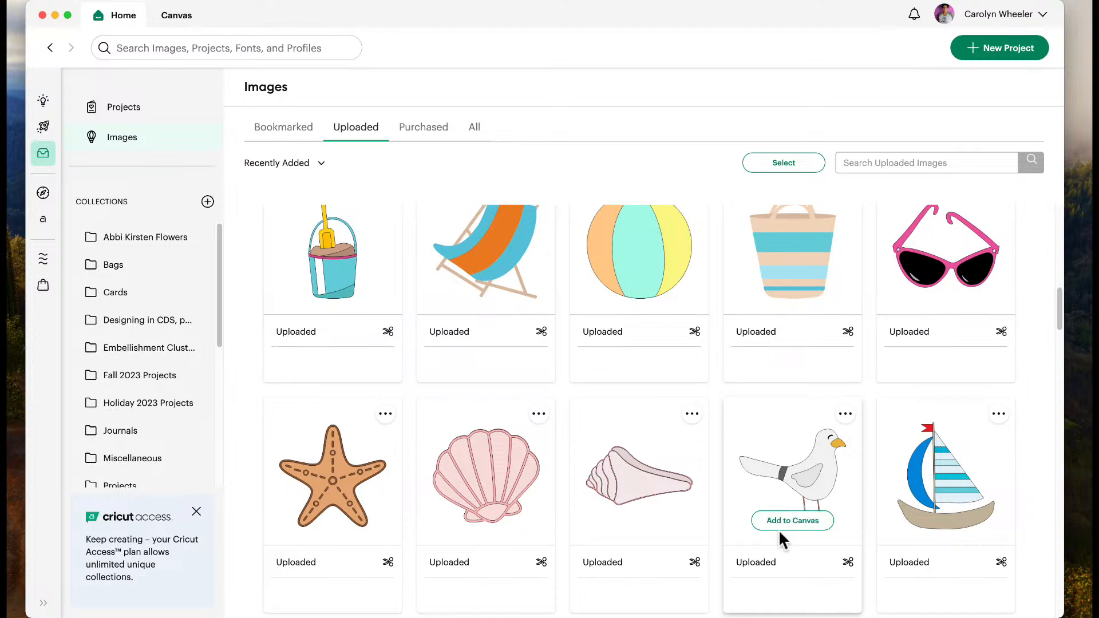
pyautogui.click(773, 526)
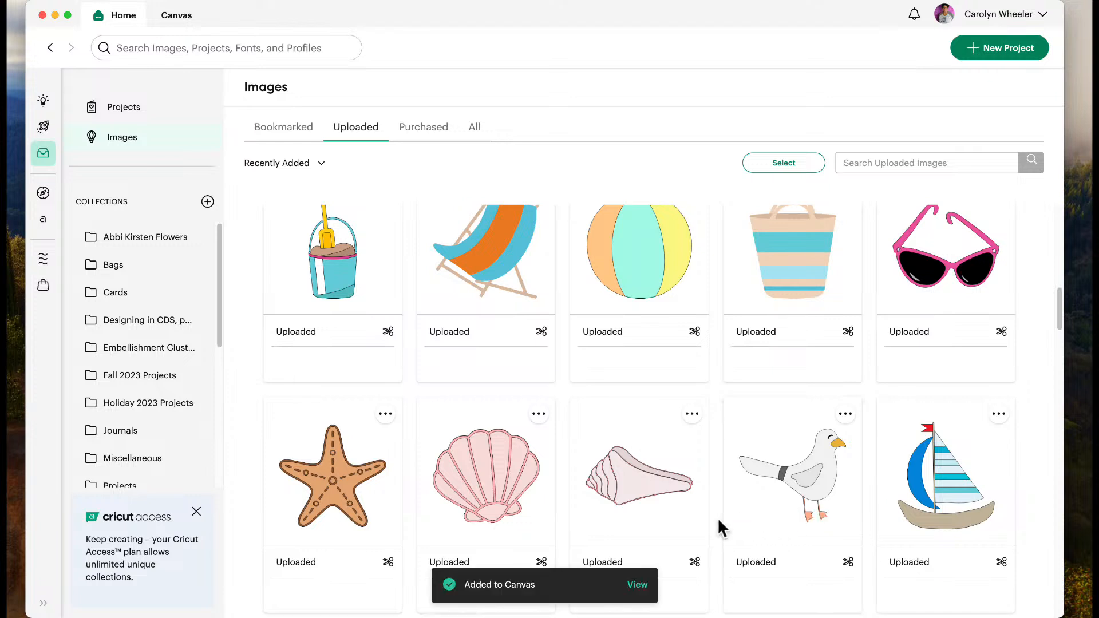
# Add the uploaded scallop shell image to the project, browse the other beach uploads, and return to the canvas.
pyautogui.scroll(-2, 504, 475)
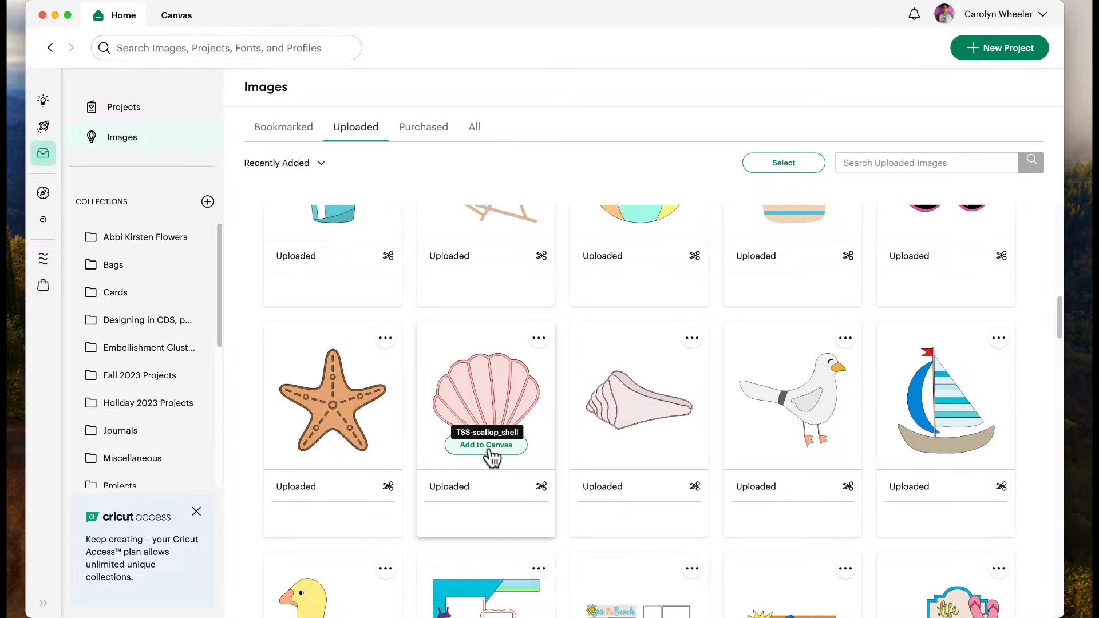
pyautogui.click(491, 455)
pyautogui.scroll(-3, 514, 458)
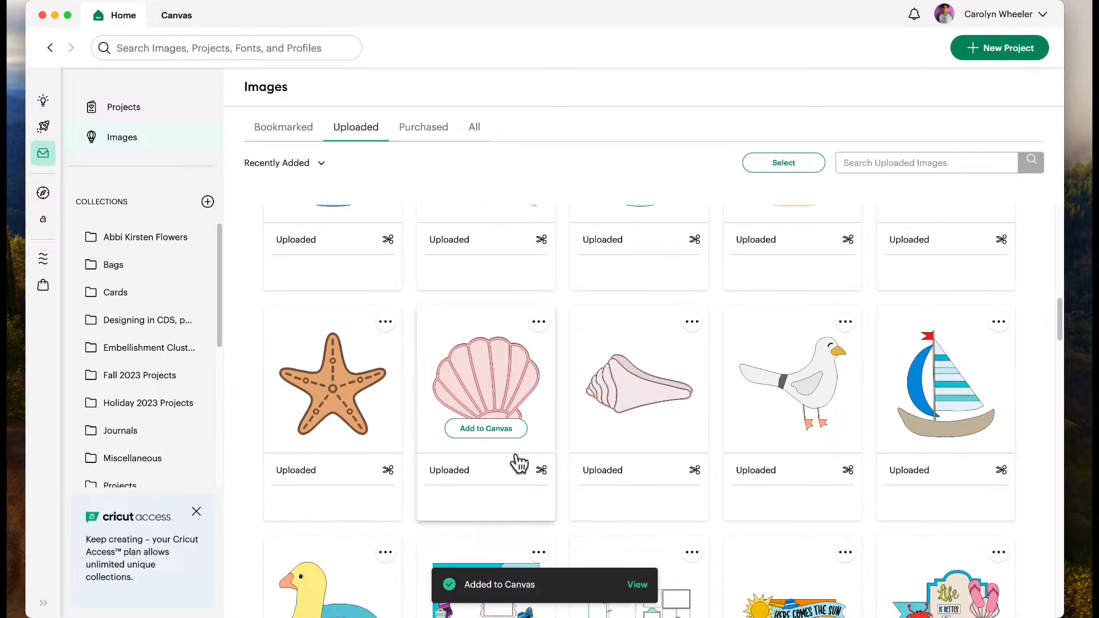
pyautogui.scroll(10, 515, 451)
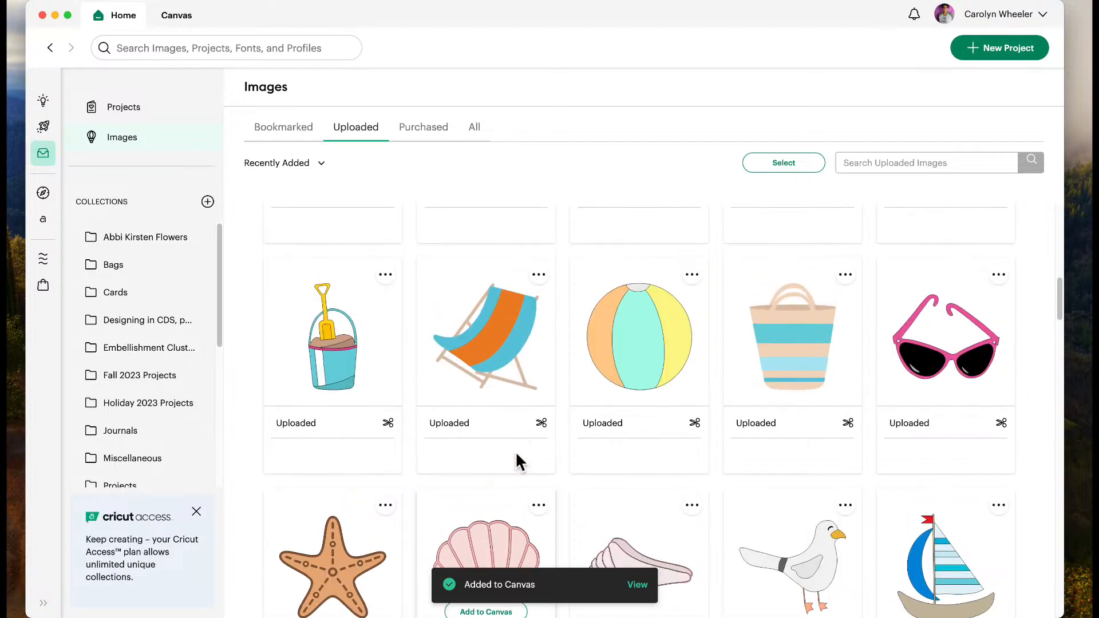
pyautogui.scroll(10, 516, 450)
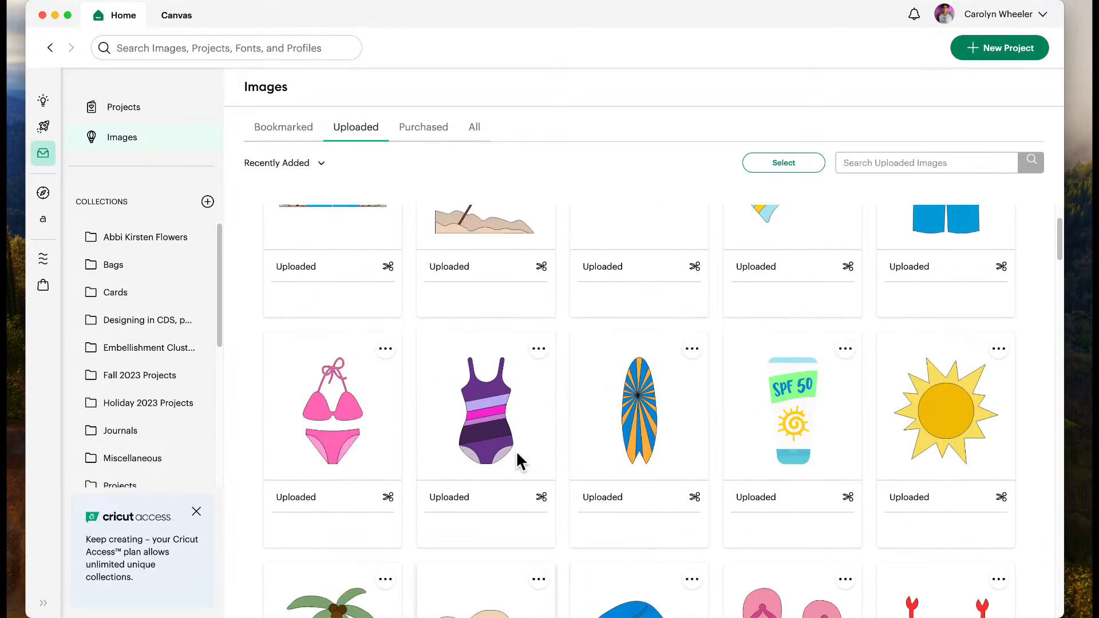
pyautogui.scroll(2, 519, 461)
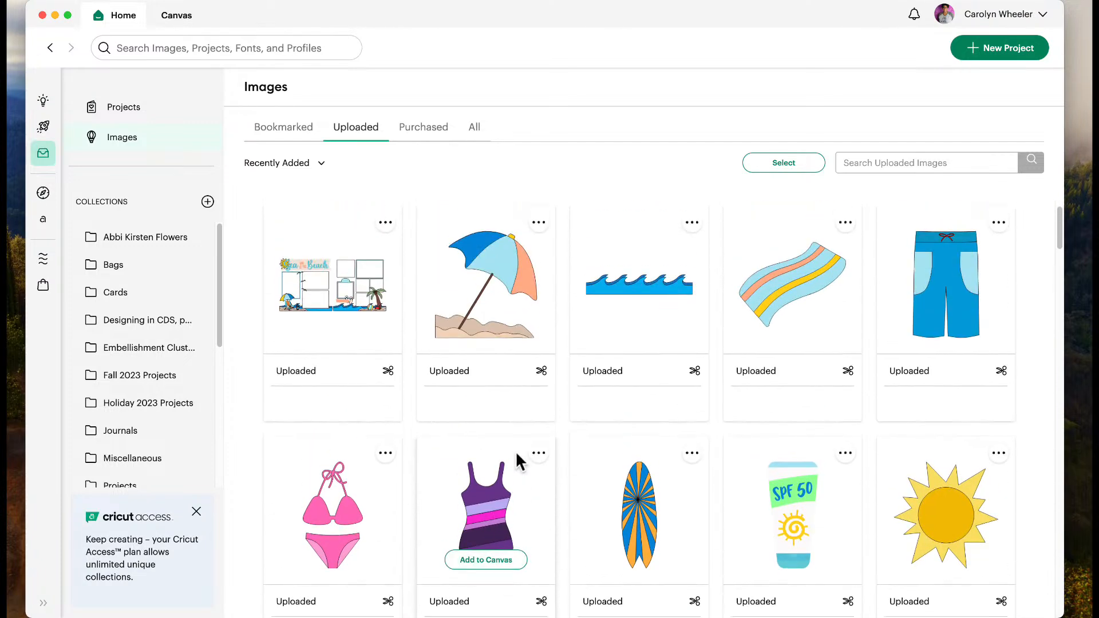
pyautogui.scroll(-9, 633, 504)
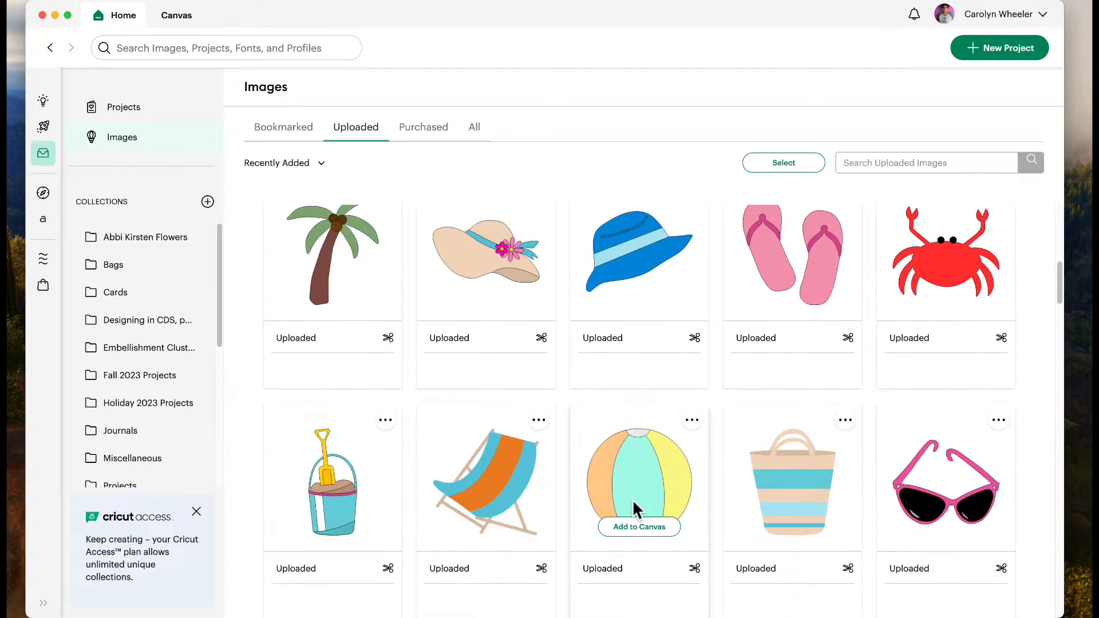
pyautogui.scroll(2, 627, 496)
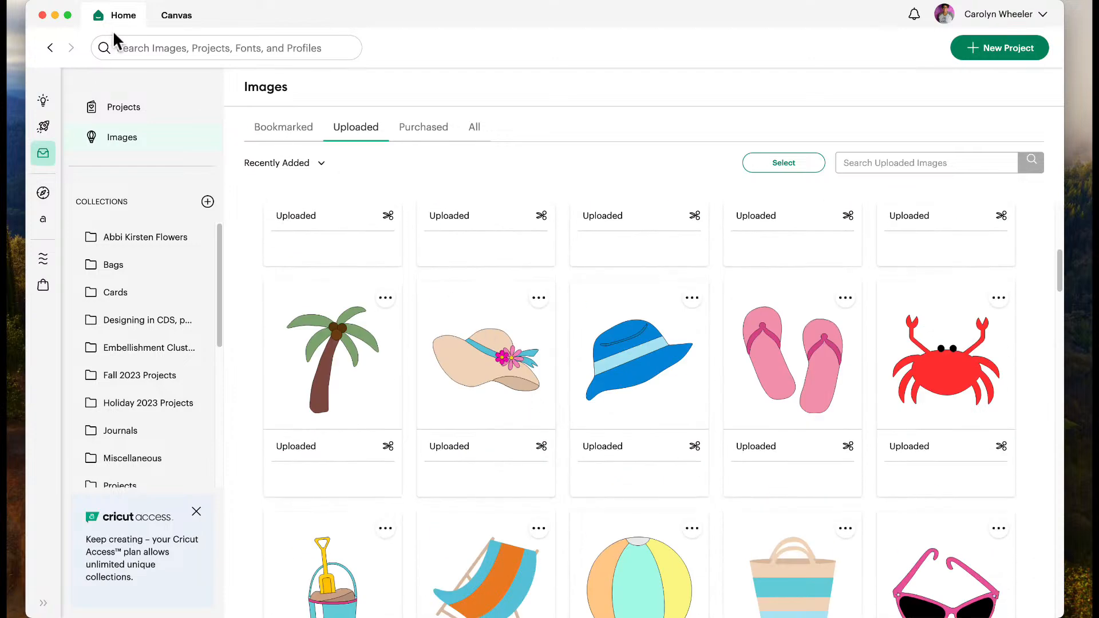
pyautogui.click(182, 23)
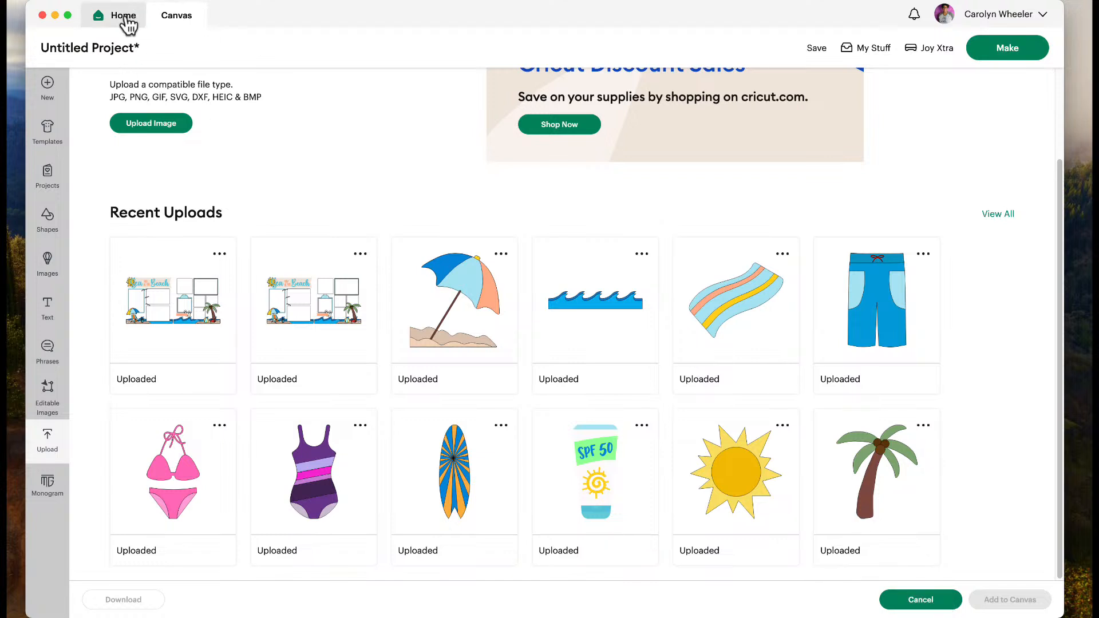
pyautogui.click(187, 306)
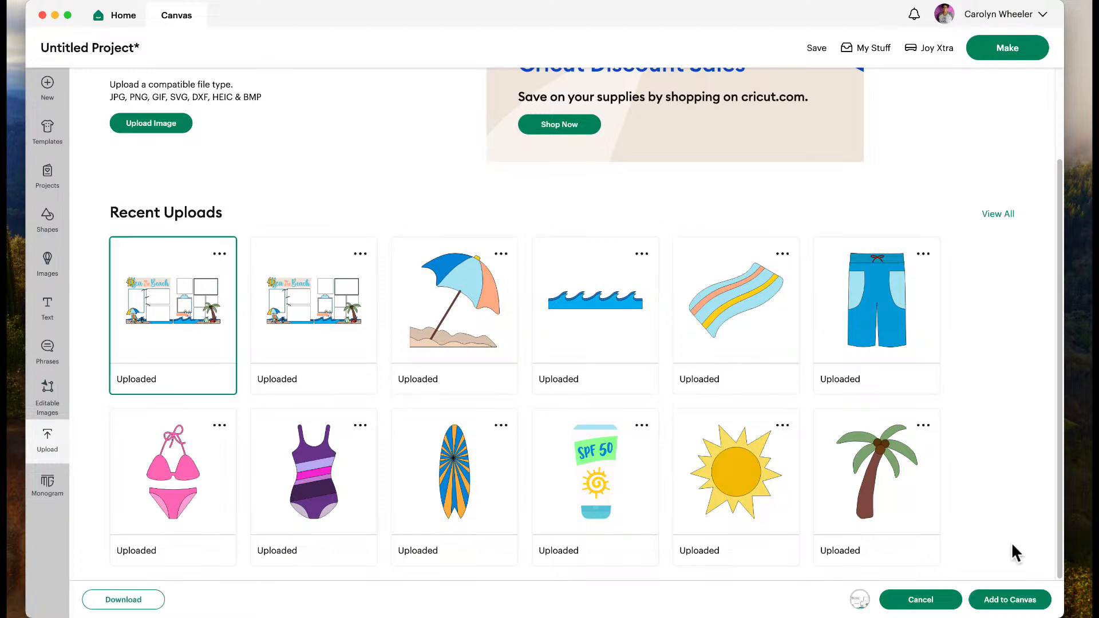
pyautogui.click(1009, 600)
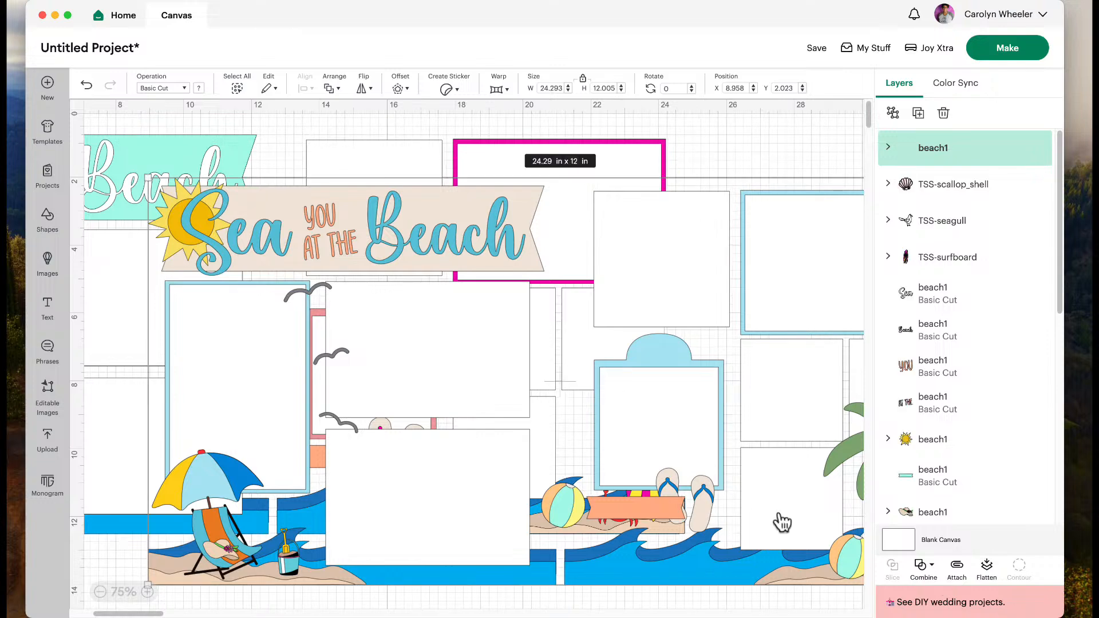
pyautogui.moveTo(552, 228); pyautogui.dragTo(559, 274)
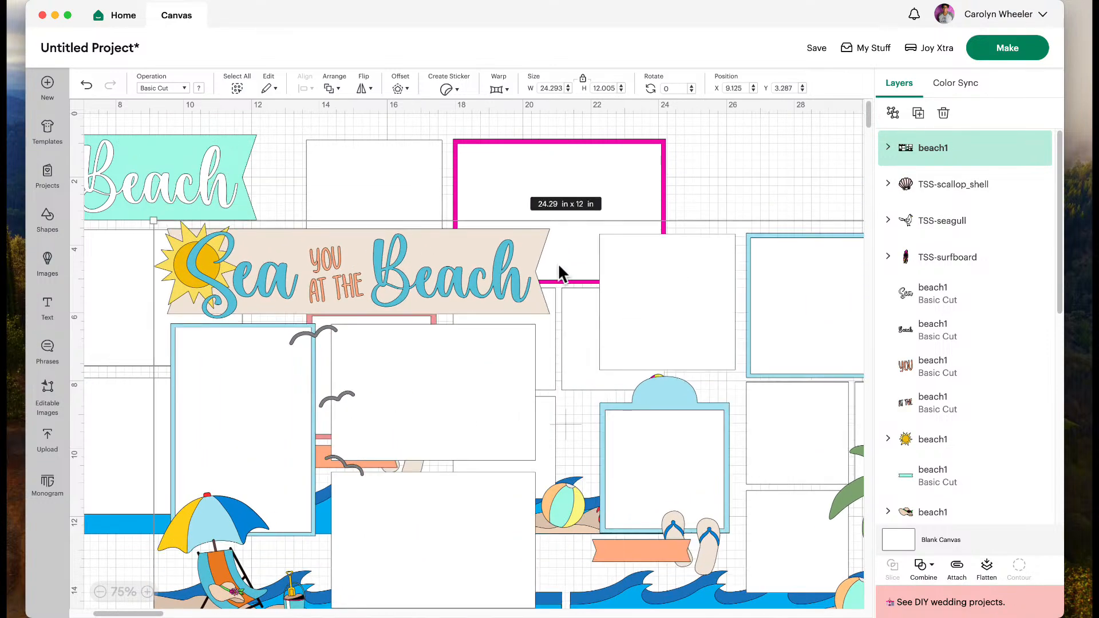
pyautogui.press('Delete')
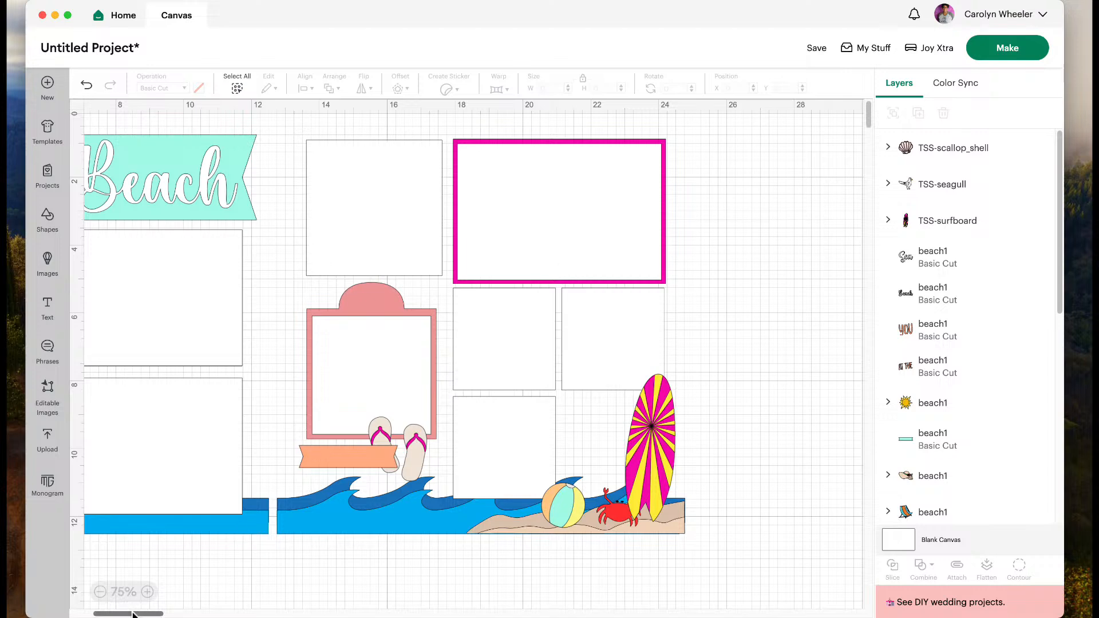
# Shrink the scallop shell to about 1.2 x 1.05 in and place it on the pink frame's rounded tab on the second page.
pyautogui.moveTo(133, 614); pyautogui.dragTo(54, 609)
pyautogui.moveTo(192, 343); pyautogui.dragTo(411, 387)
pyautogui.moveTo(340, 294); pyautogui.dragTo(488, 422)
pyautogui.click(512, 478)
pyautogui.click(512, 446)
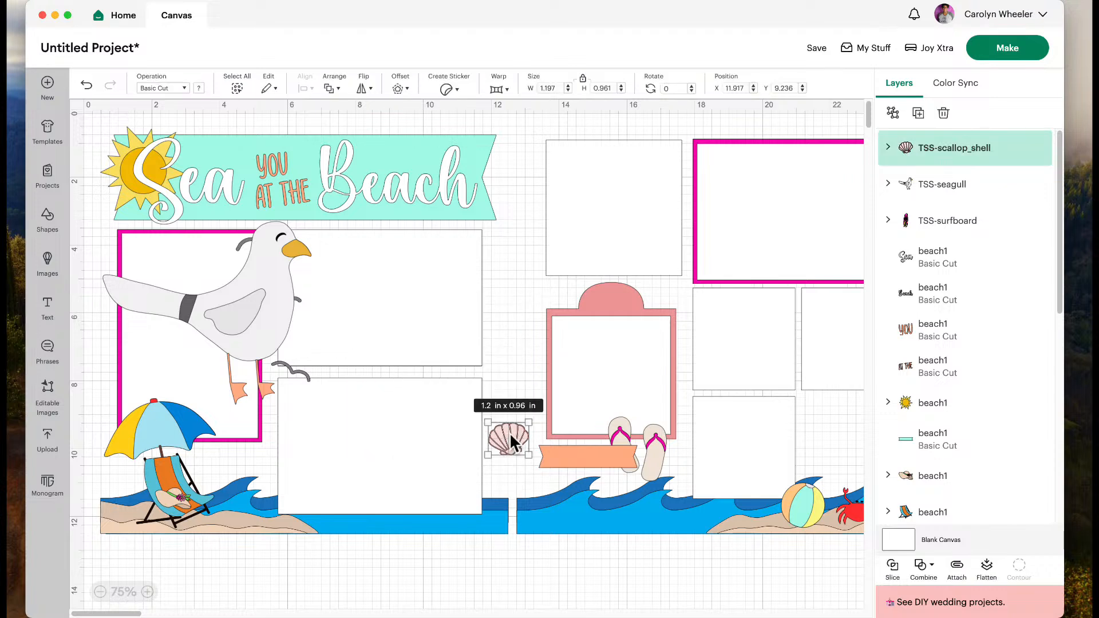
pyautogui.press('super+z')
pyautogui.moveTo(511, 446); pyautogui.dragTo(610, 310)
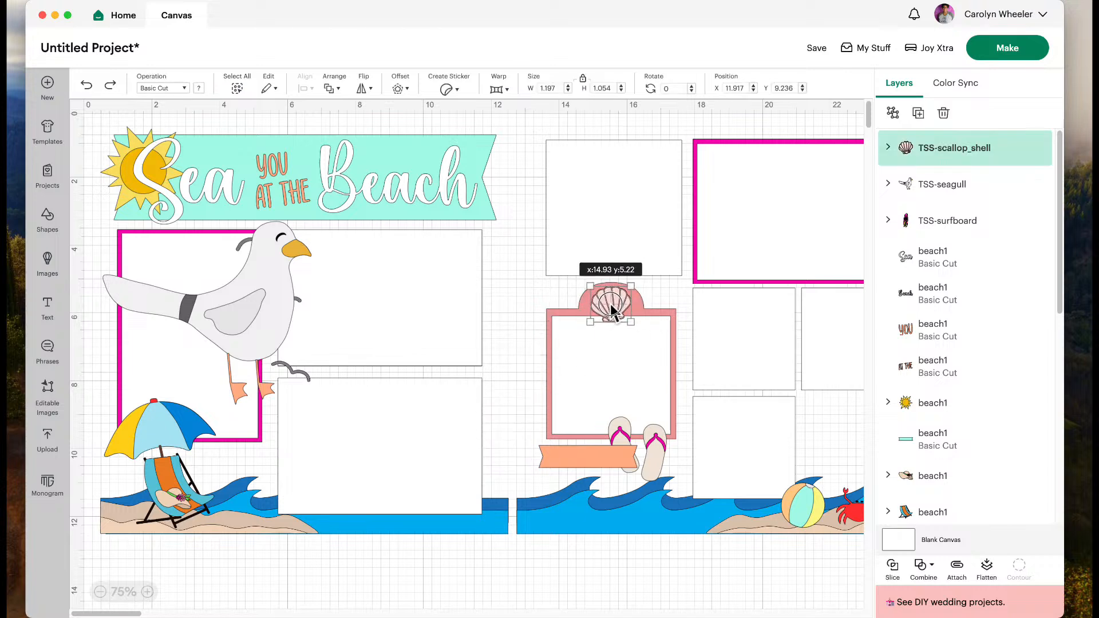
pyautogui.click(522, 366)
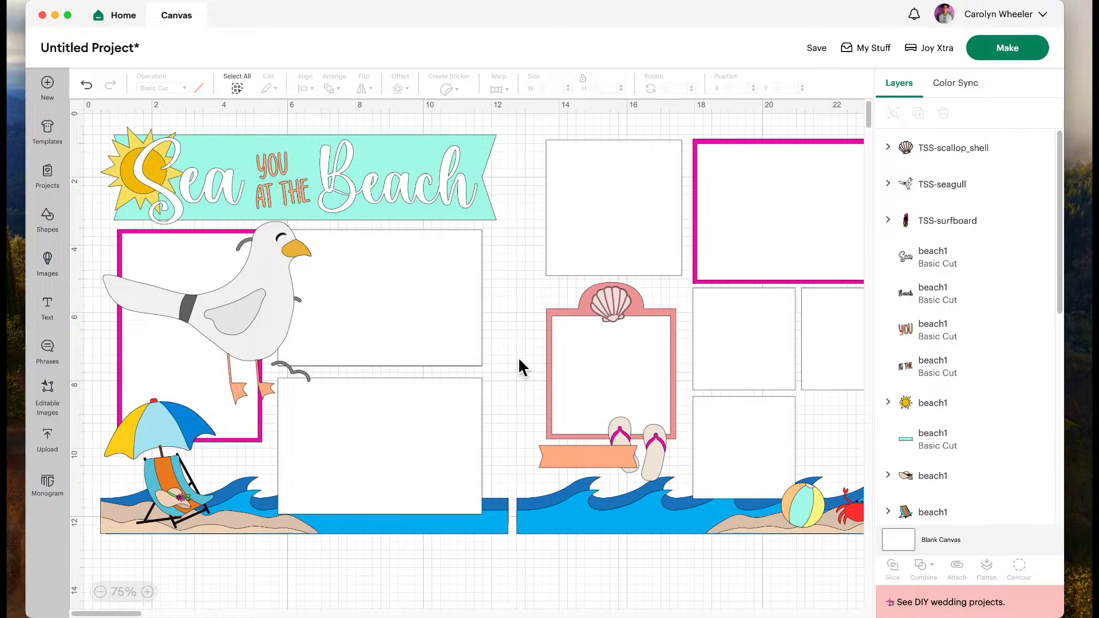
# Shrink the seagull and place it on the first page's sand beside the beach chair.
pyautogui.moveTo(250, 318); pyautogui.dragTo(365, 451)
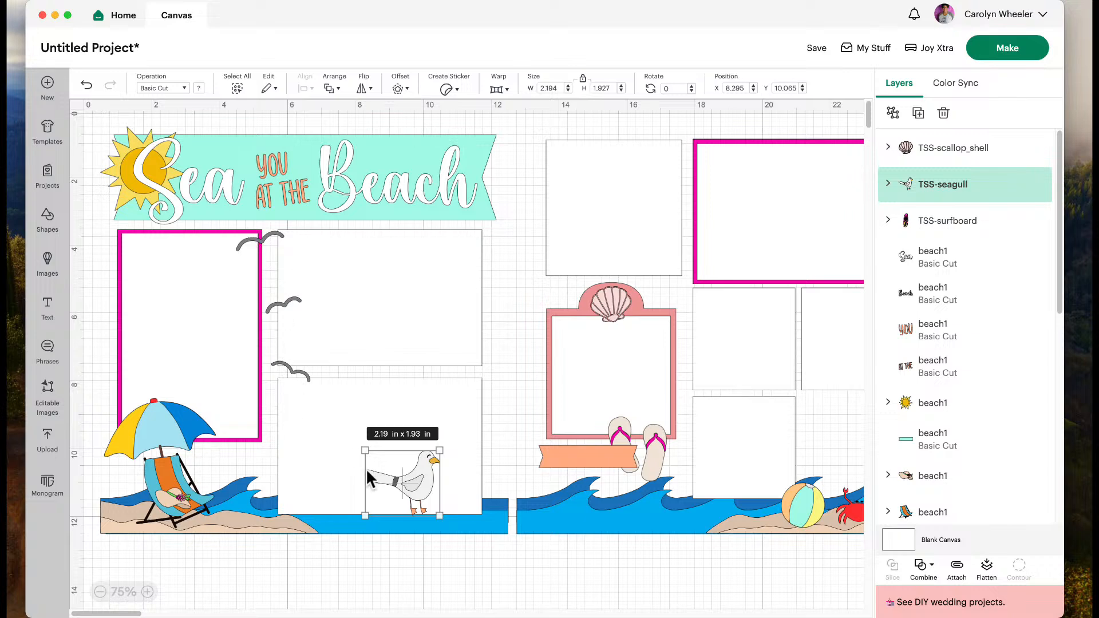
pyautogui.moveTo(419, 491); pyautogui.dragTo(246, 505)
pyautogui.click(294, 554)
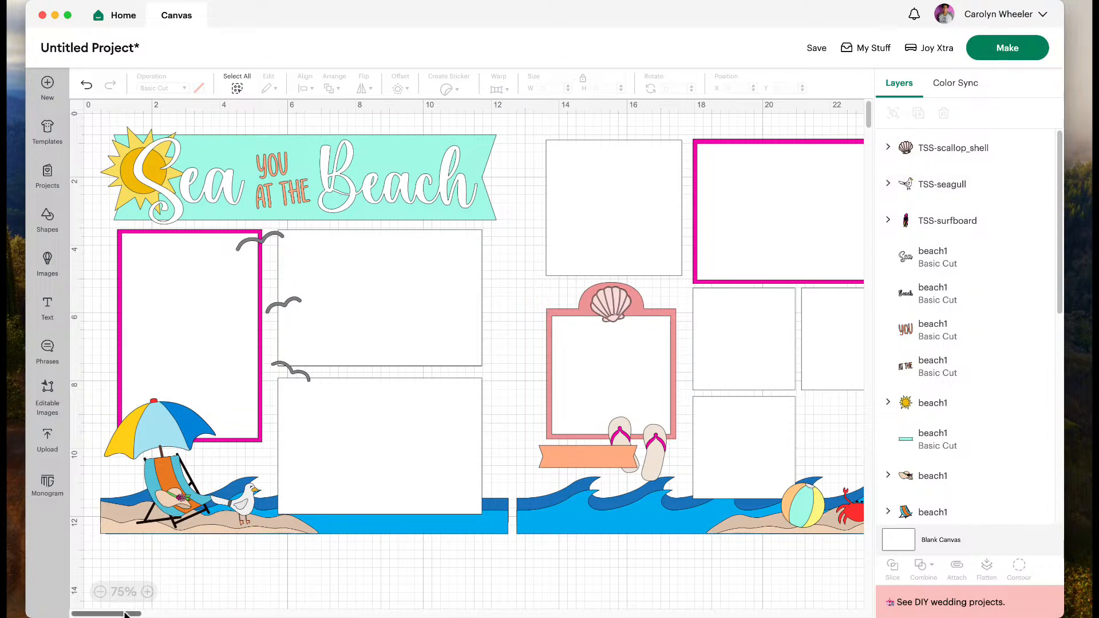
pyautogui.moveTo(125, 613)
pyautogui.mouseDown()
pyautogui.moveTo(148, 612)
pyautogui.moveTo(119, 610)
pyautogui.mouseUp()
pyautogui.click(655, 460)
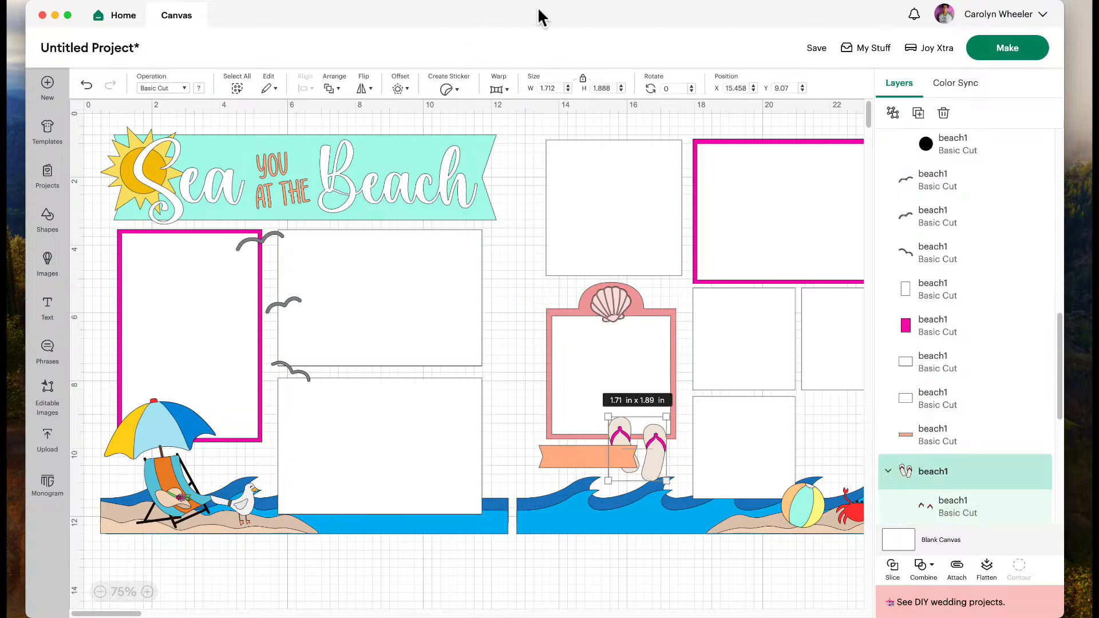
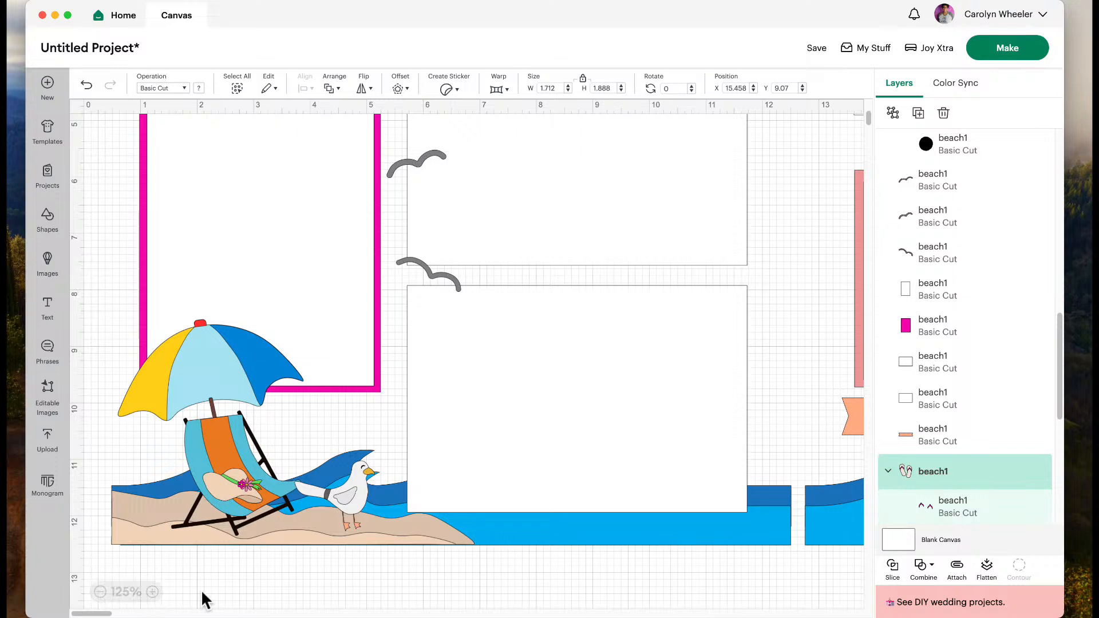
pyautogui.click(217, 489)
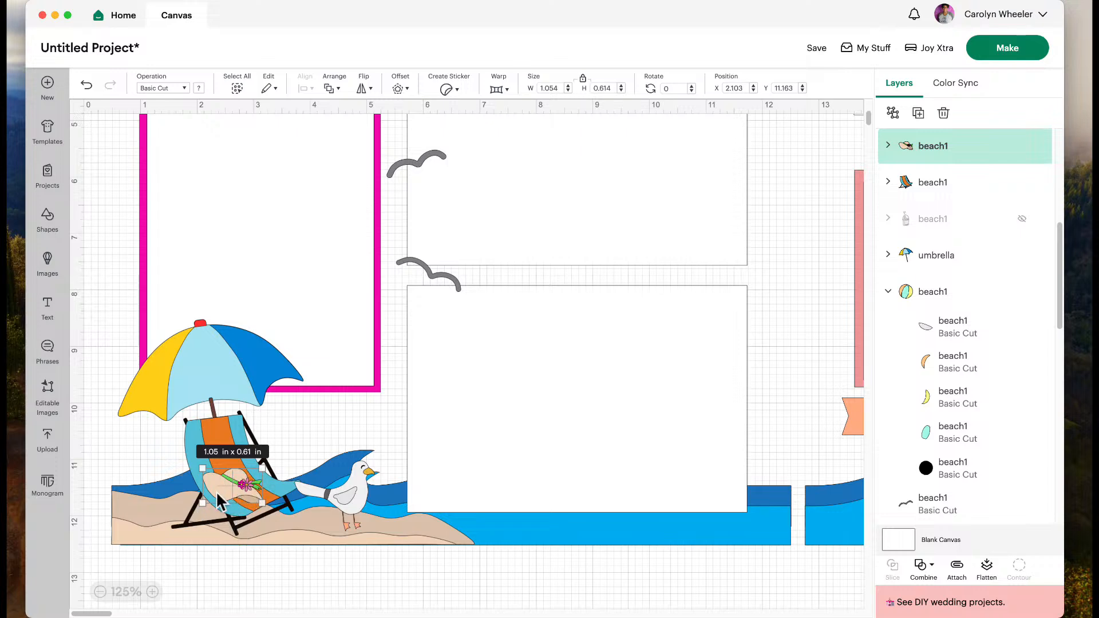
pyautogui.click(458, 91)
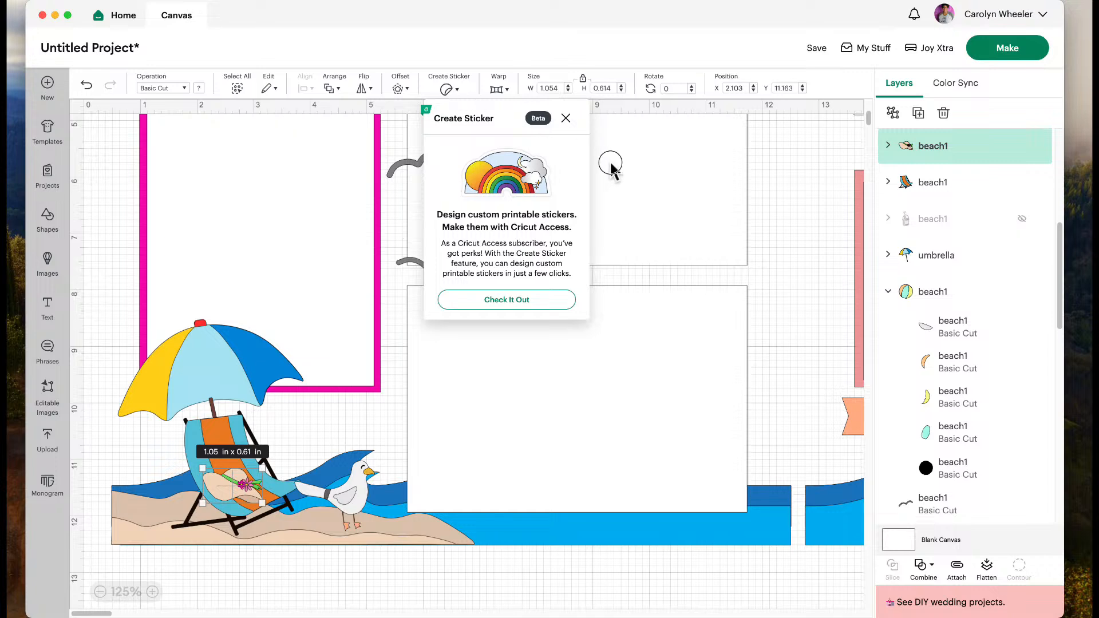
pyautogui.click(503, 309)
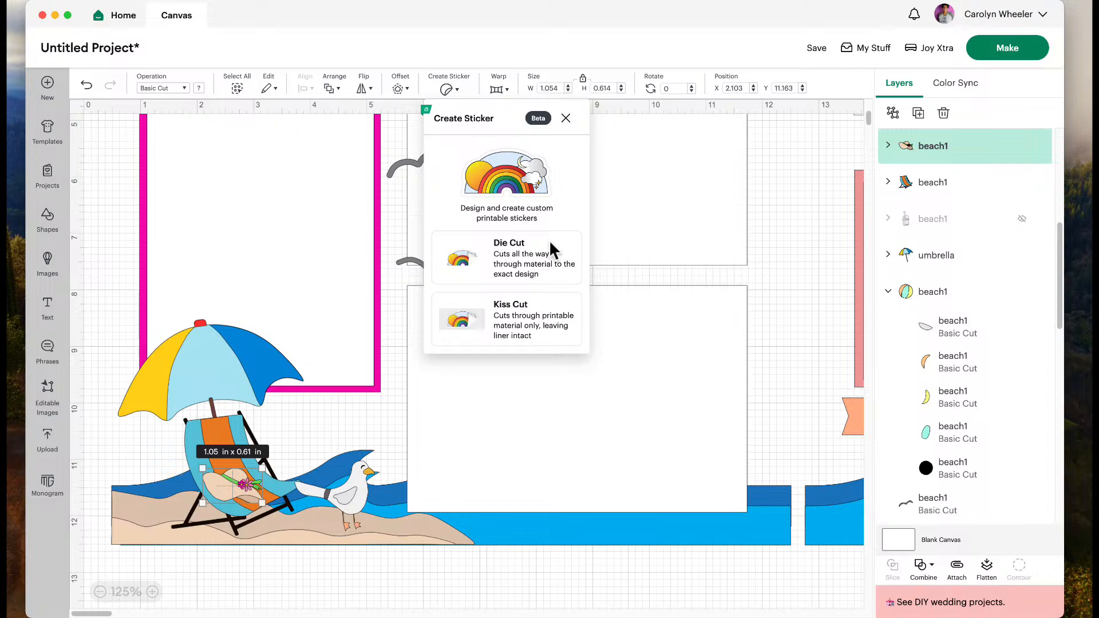
pyautogui.click(519, 268)
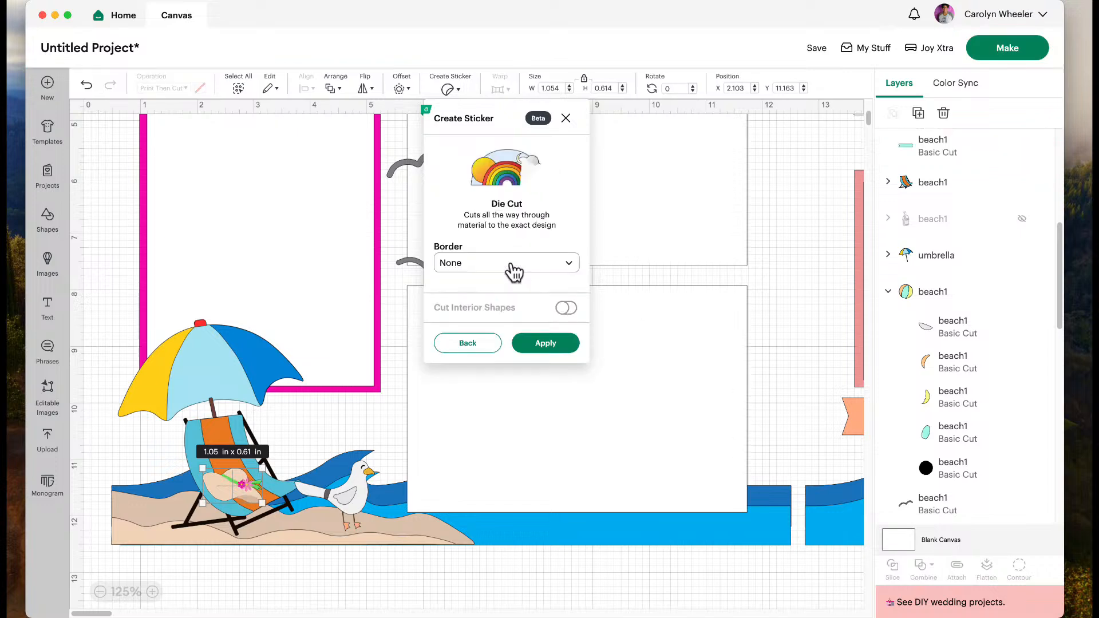
# Start a Die Cut sticker from the sun hat lying on the beach chair on the first page.
pyautogui.click(152, 591)
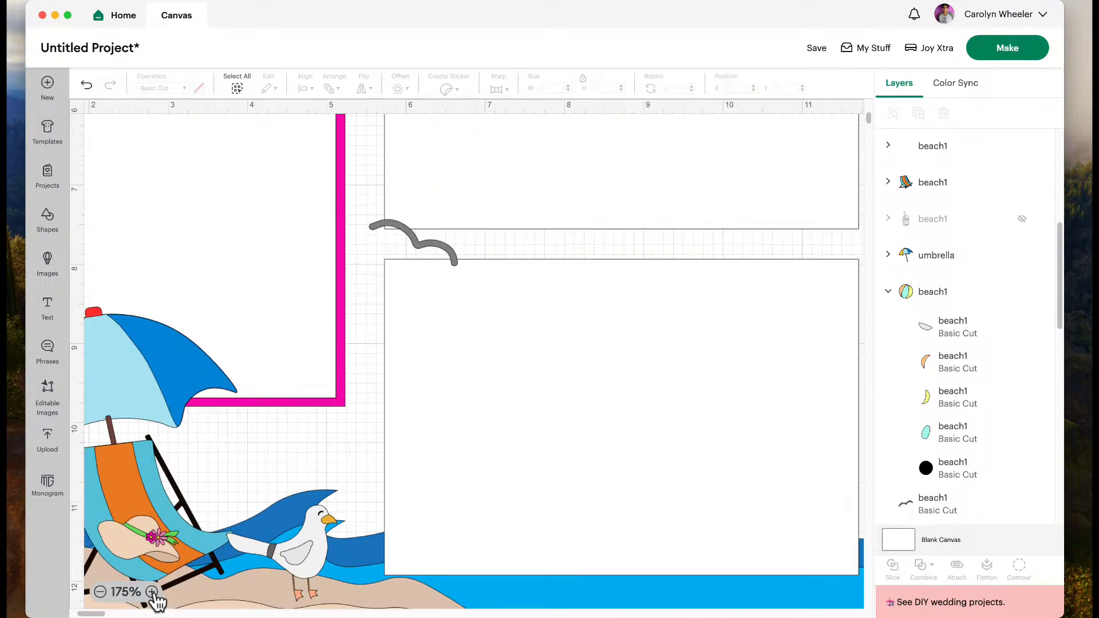
pyautogui.click(152, 591)
pyautogui.scroll(-6, 239, 563)
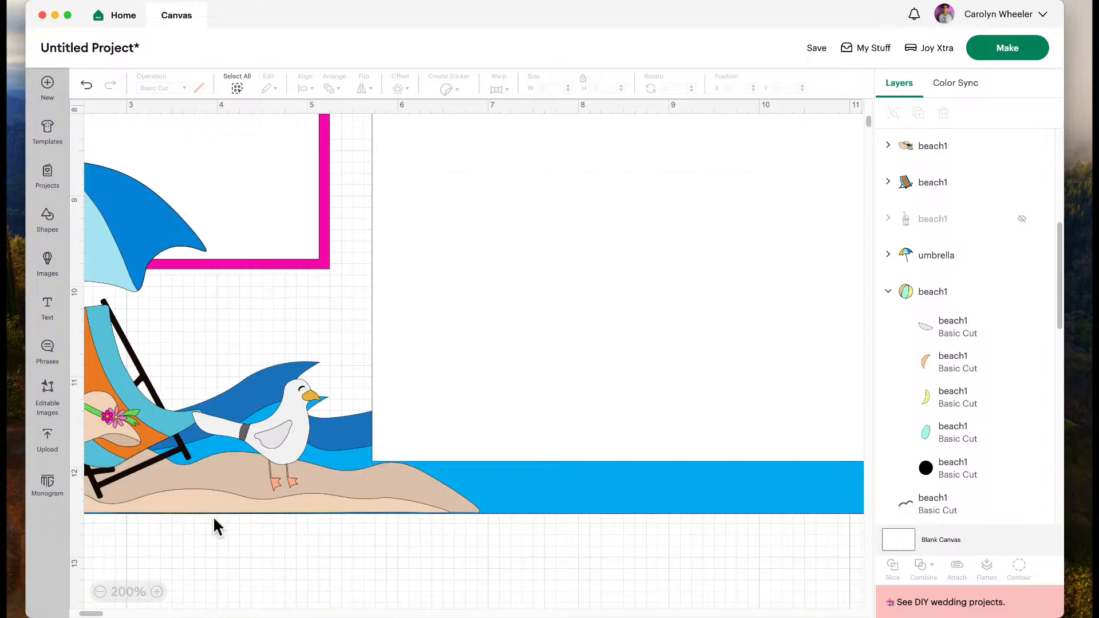
pyautogui.scroll(1, 212, 520)
pyautogui.moveTo(96, 613); pyautogui.dragTo(87, 612)
pyautogui.click(261, 312)
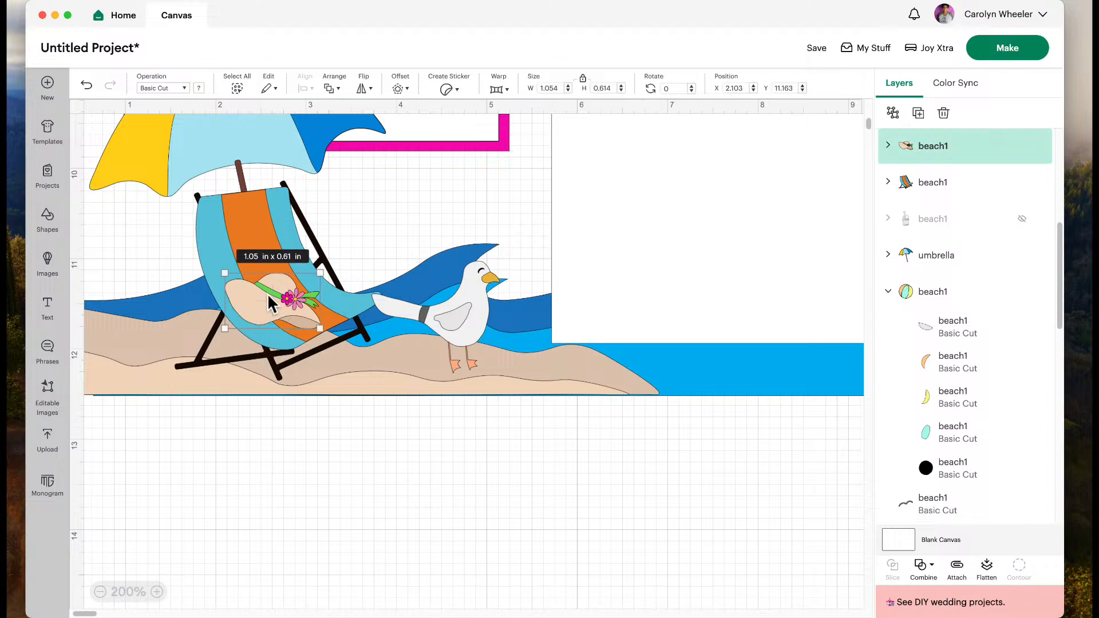
pyautogui.click(449, 92)
pyautogui.click(515, 239)
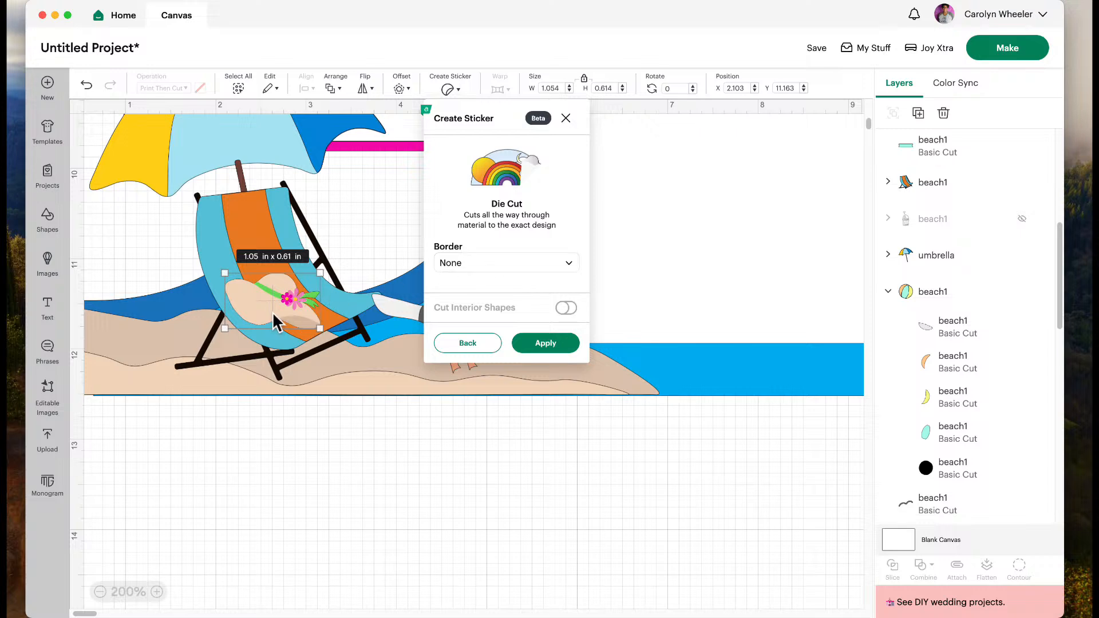
# Try the Thin, Standard and Wide borders on the hat sticker, then a Custom border of 0.026 in.
pyautogui.click(466, 263)
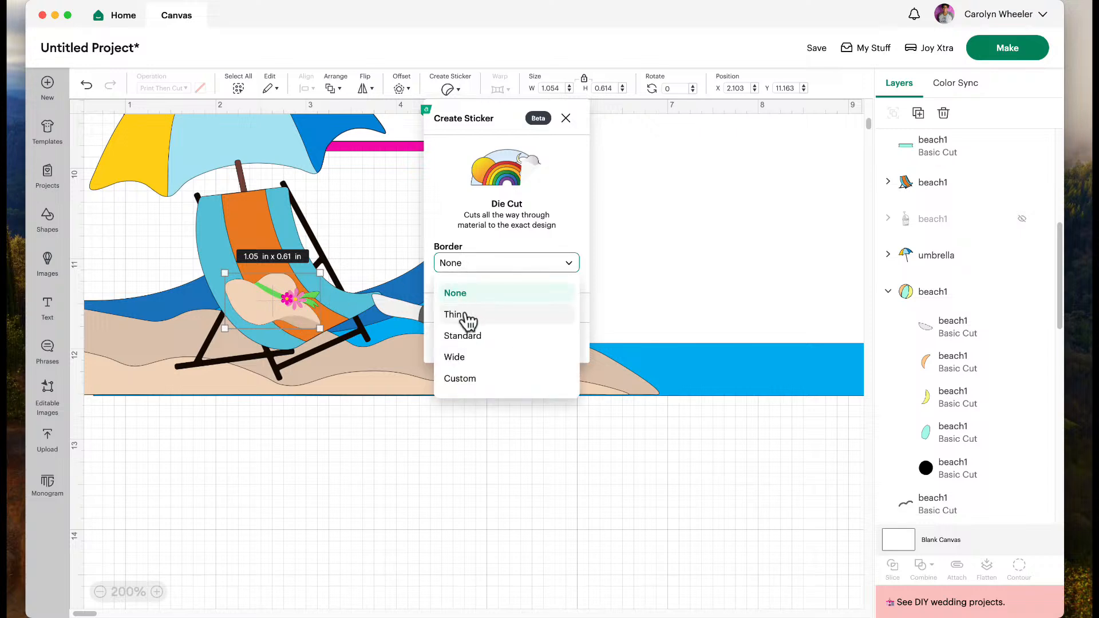
pyautogui.click(464, 313)
pyautogui.click(466, 265)
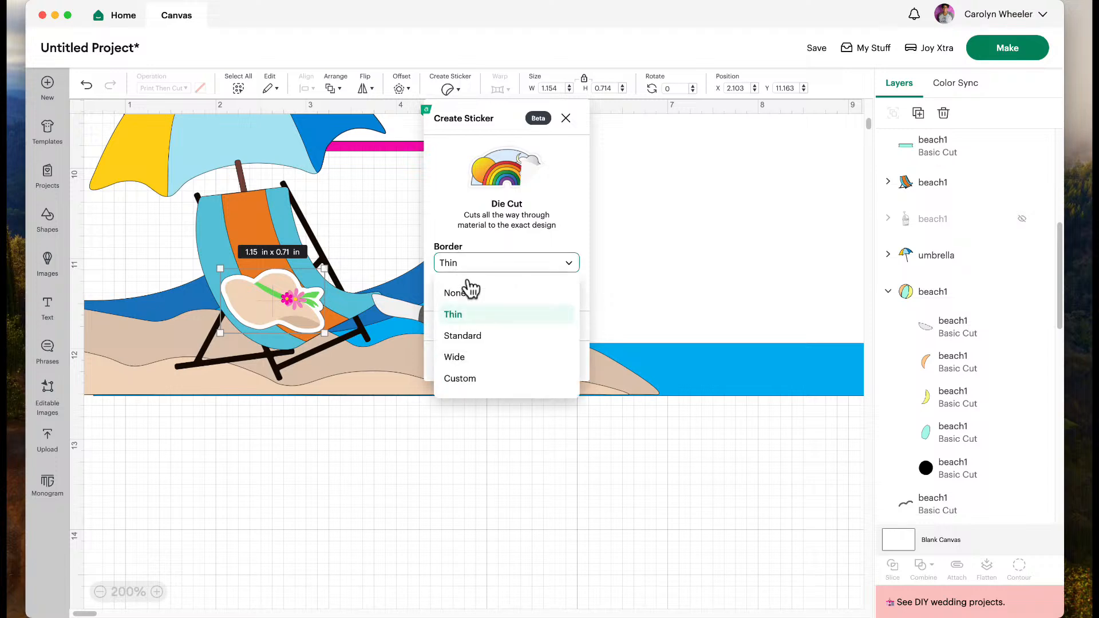
pyautogui.click(477, 335)
pyautogui.click(482, 265)
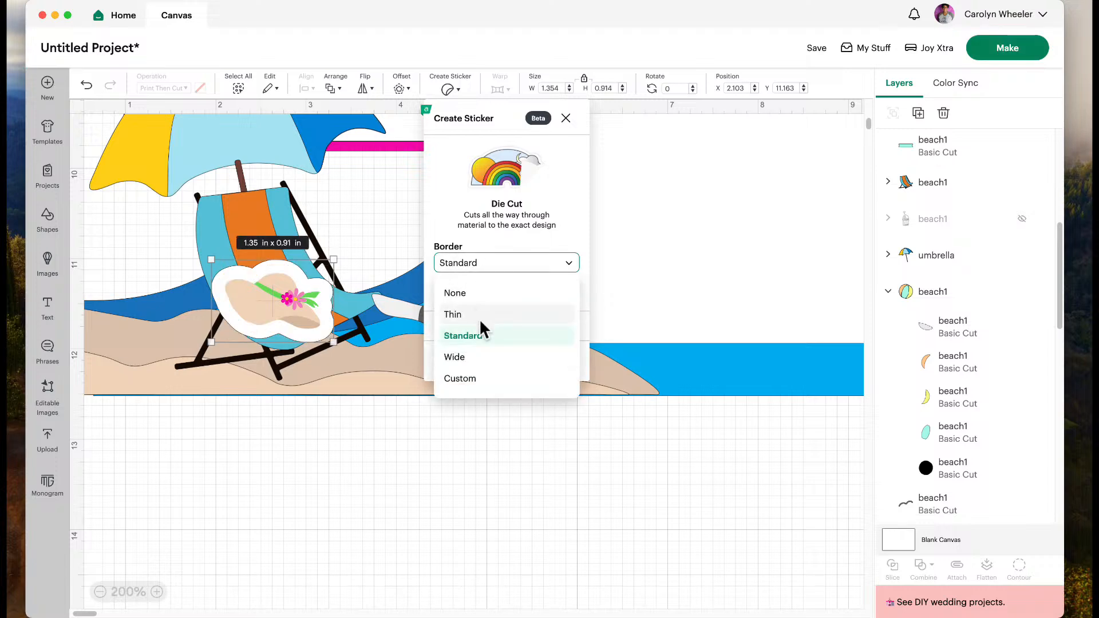
pyautogui.click(484, 357)
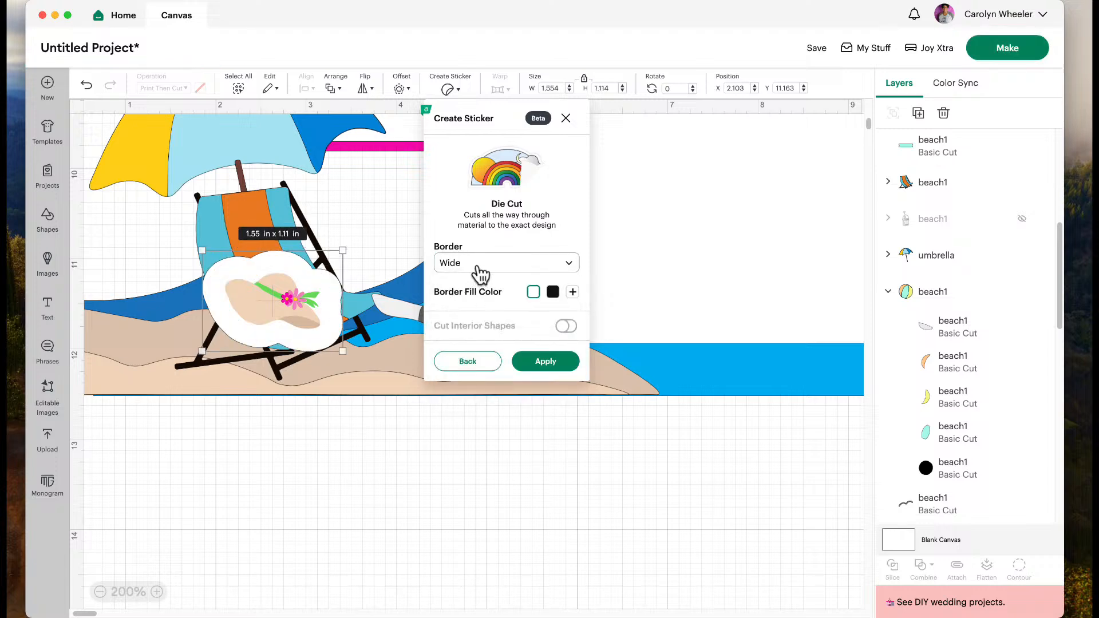
pyautogui.click(476, 267)
pyautogui.click(491, 379)
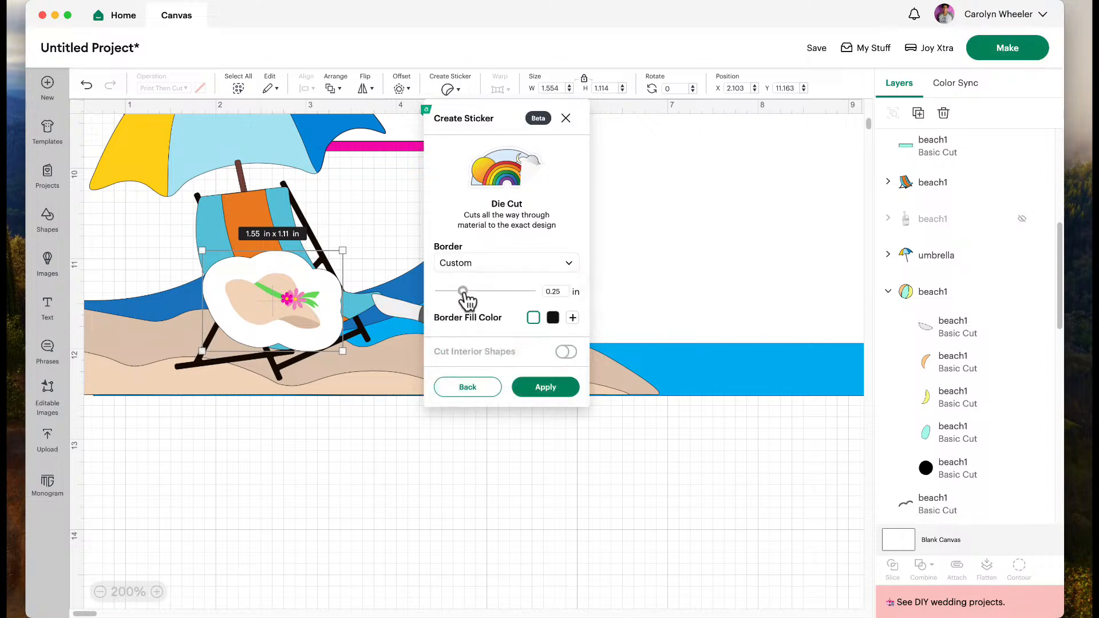
pyautogui.moveTo(439, 291); pyautogui.dragTo(442, 291)
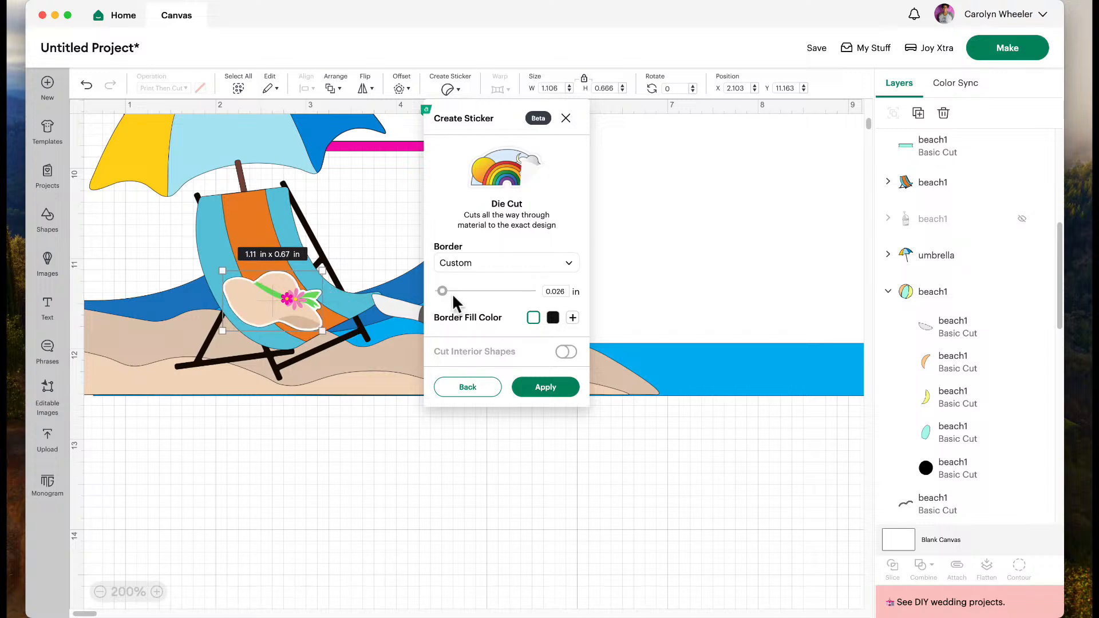
# Set the hat sticker's border to Thin and apply the sticker.
pyautogui.click(466, 269)
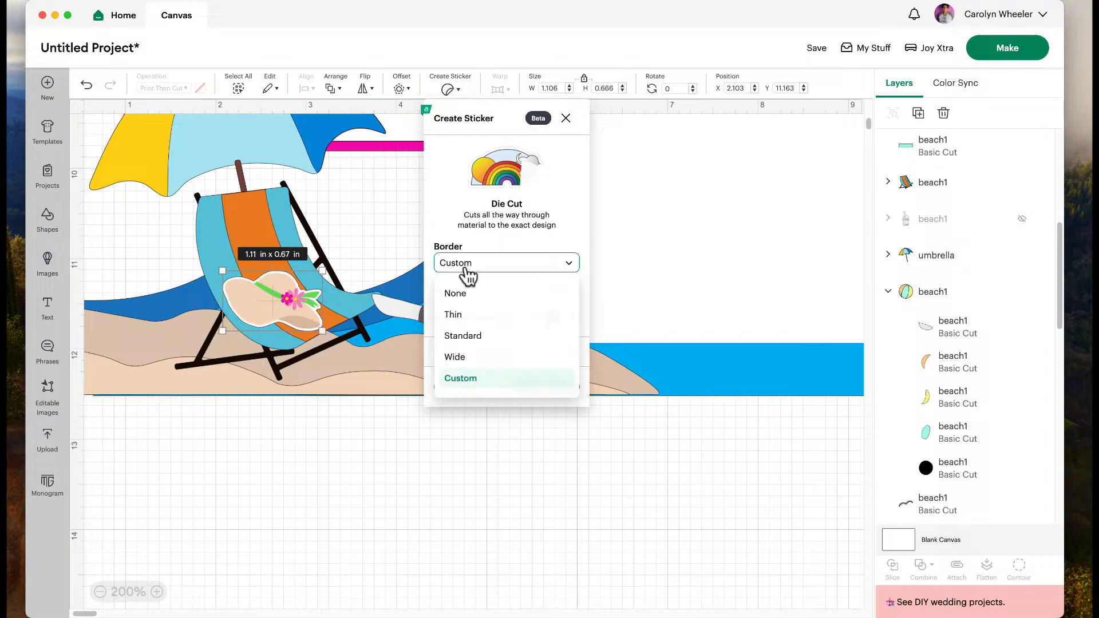
pyautogui.click(479, 314)
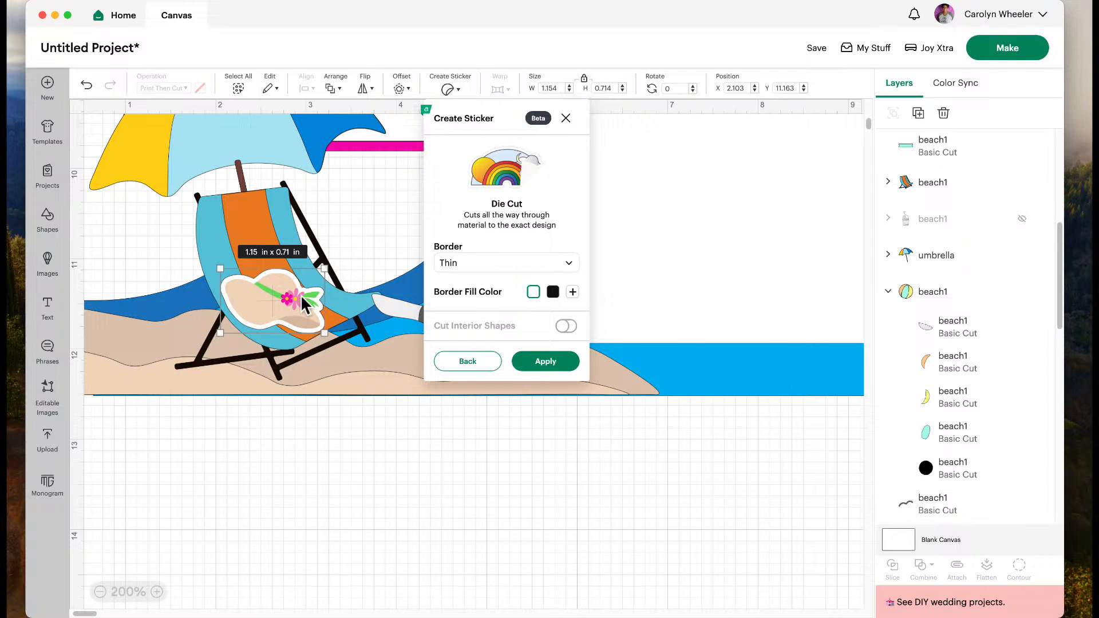
pyautogui.click(527, 367)
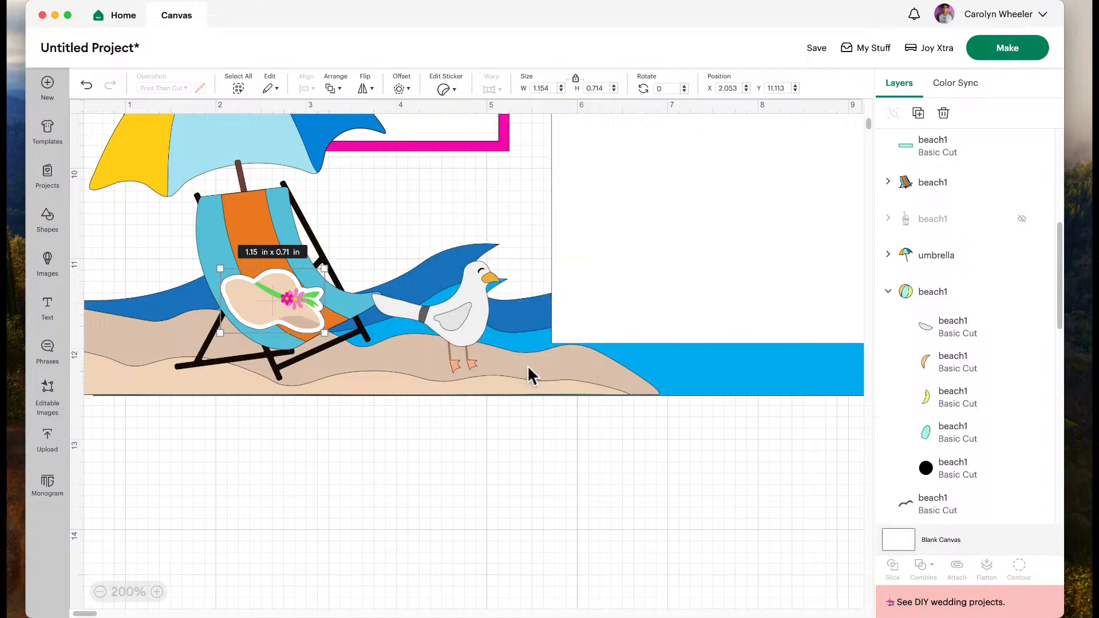
# Turn the seagull on the first page's sand into a Die Cut sticker with a Thin border.
pyautogui.click(463, 325)
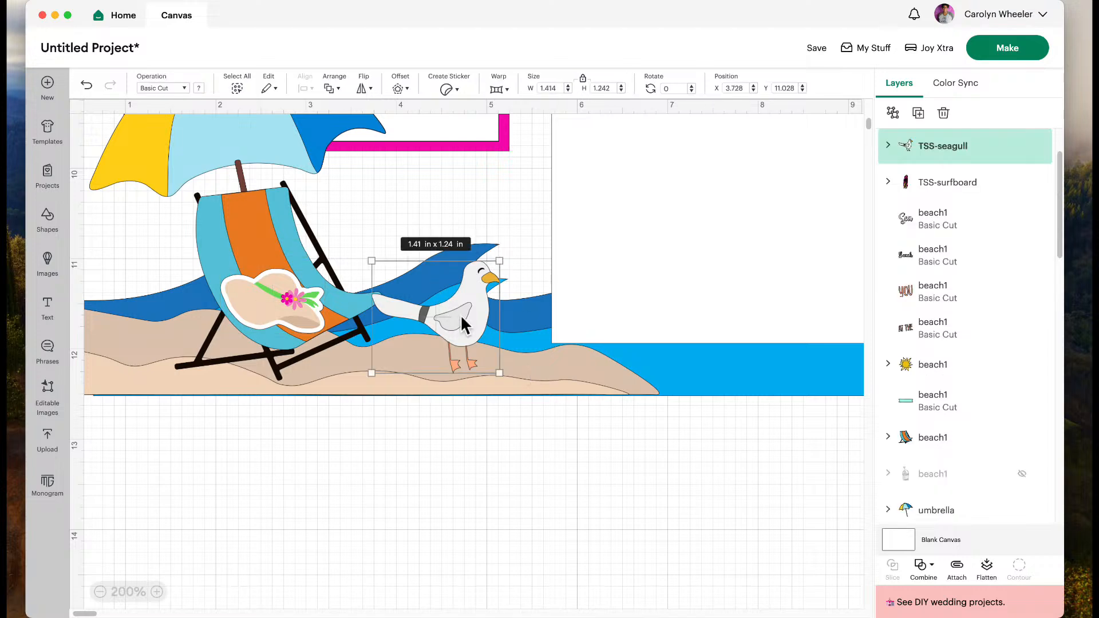
pyautogui.click(445, 89)
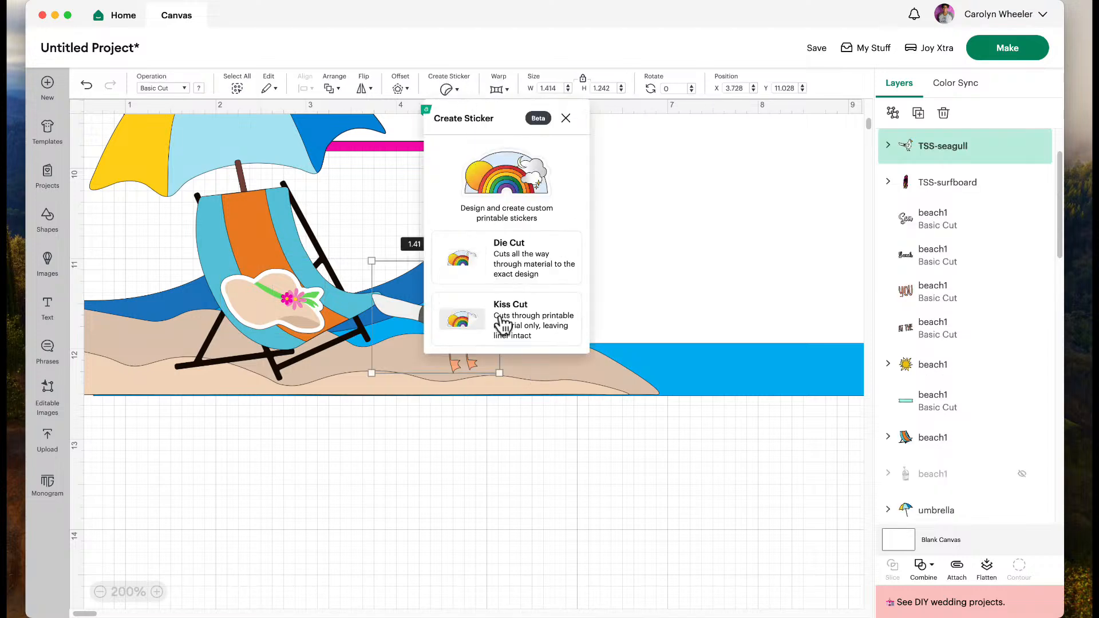
pyautogui.click(501, 269)
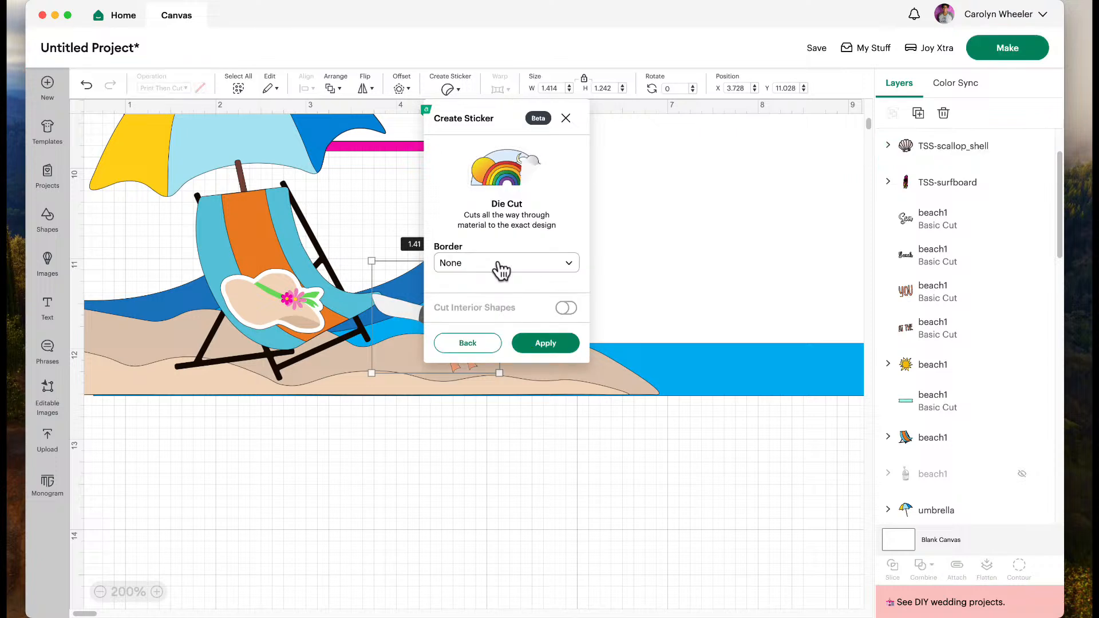
pyautogui.click(502, 269)
pyautogui.click(492, 313)
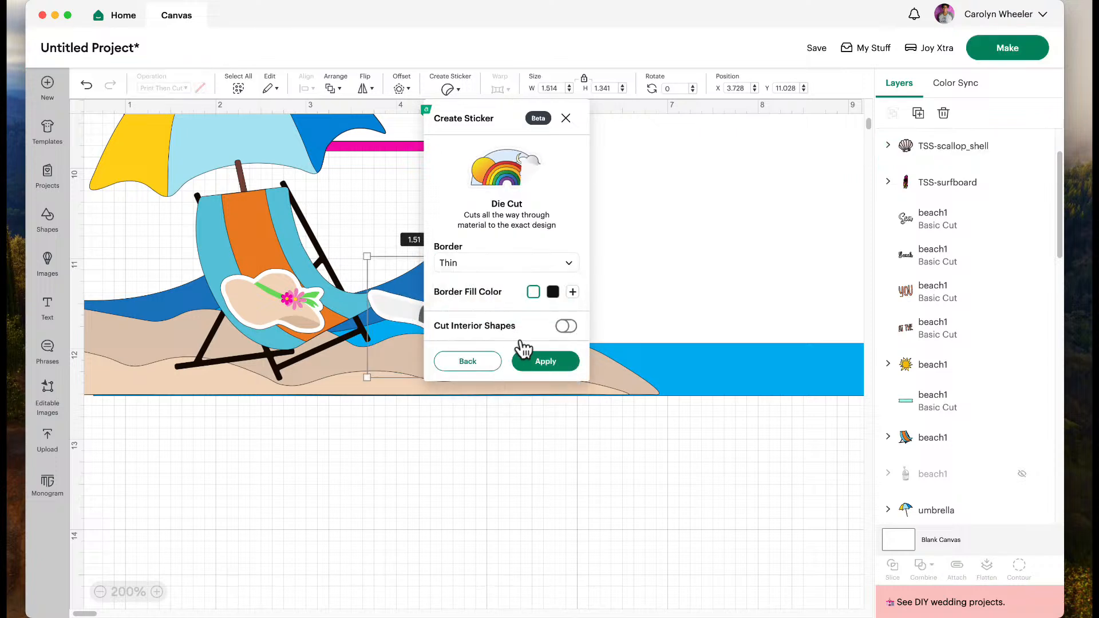
pyautogui.click(542, 368)
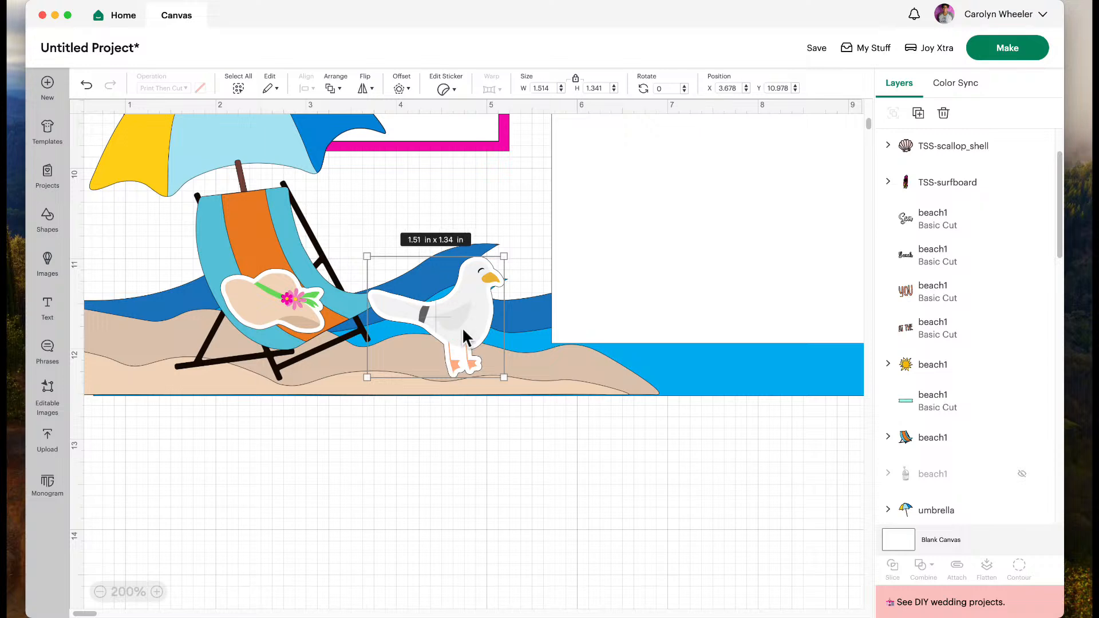
# Turn the beach chair into a Die Cut sticker with a Thin border and its interior shapes cut out.
pyautogui.click(246, 238)
pyautogui.click(446, 90)
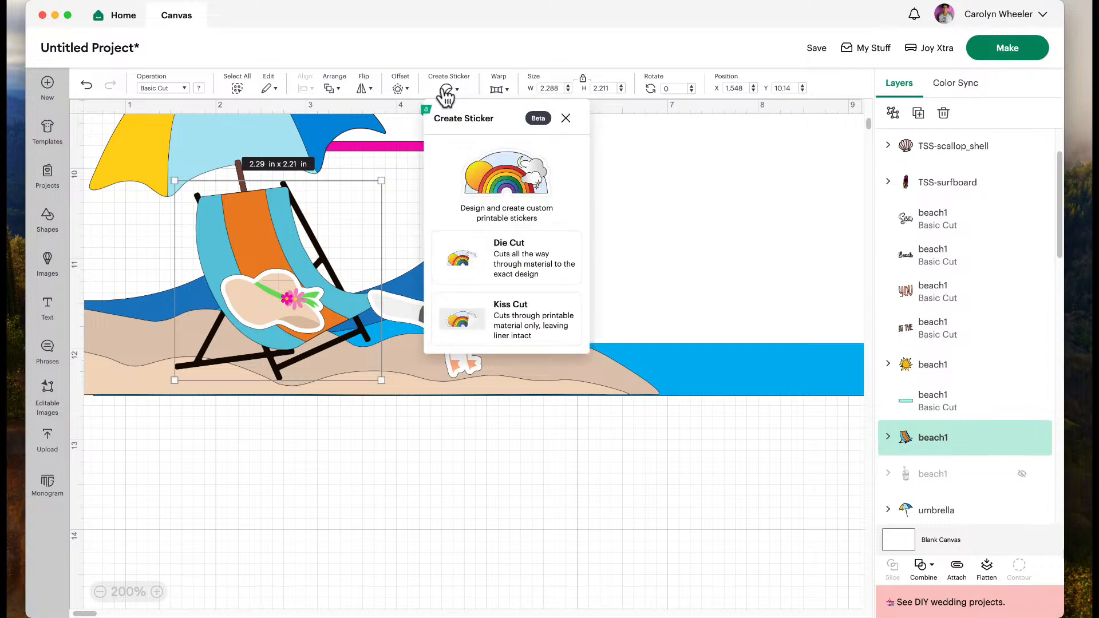
pyautogui.click(514, 268)
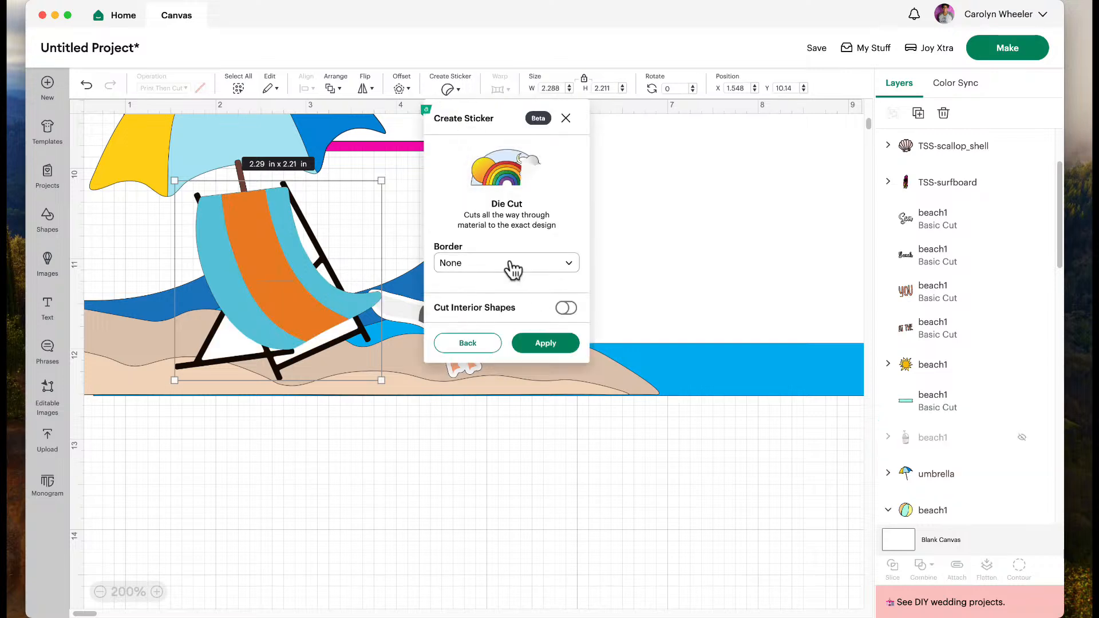
pyautogui.click(508, 265)
pyautogui.click(496, 314)
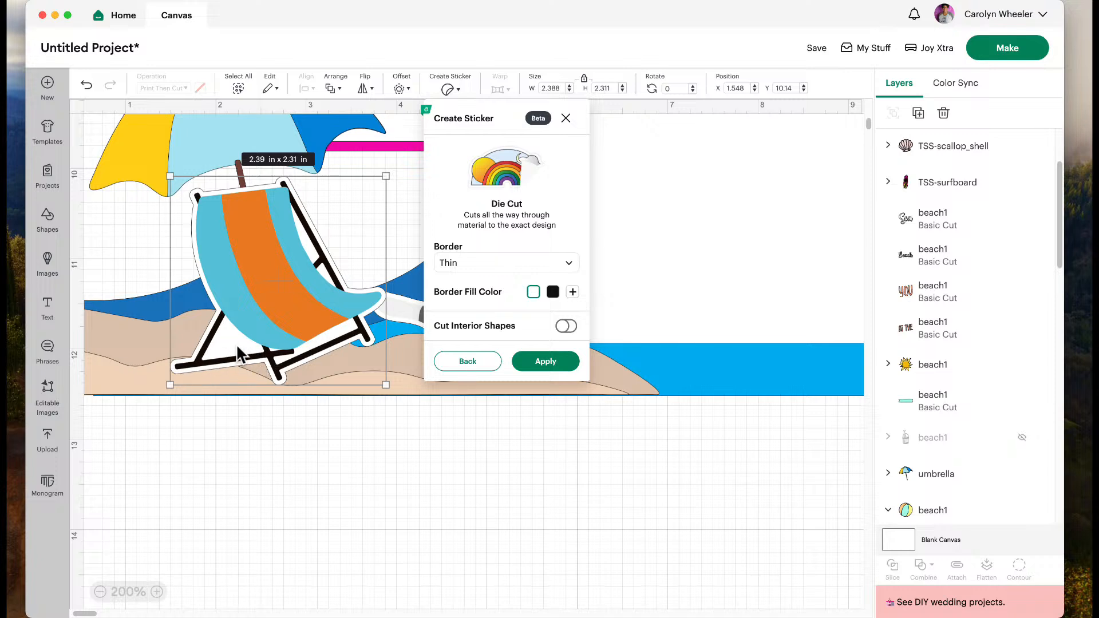
pyautogui.click(566, 327)
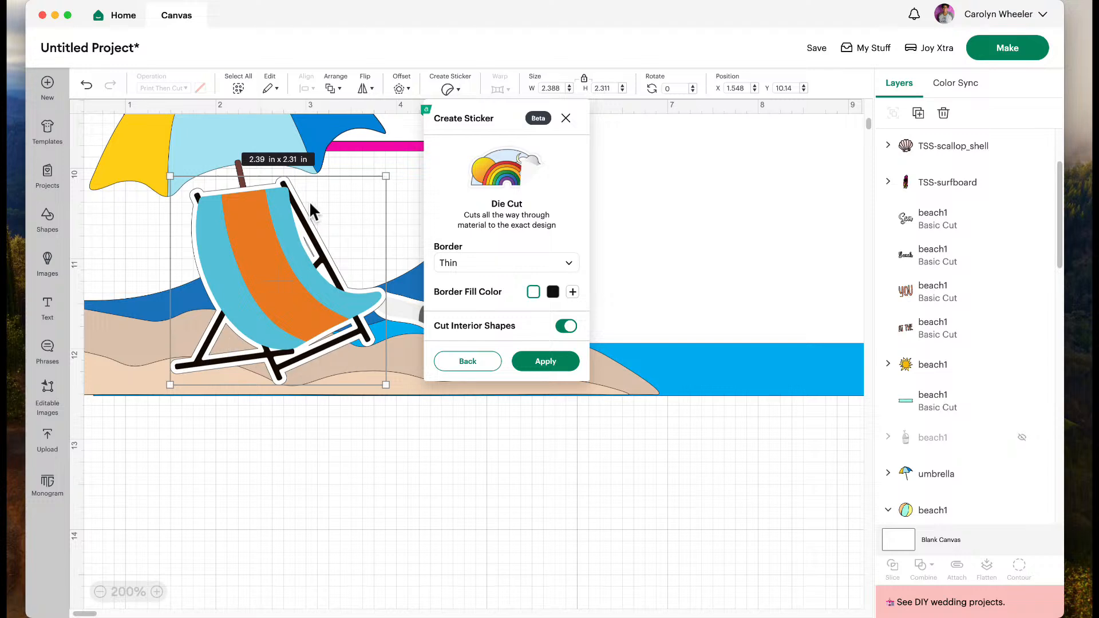
pyautogui.click(549, 366)
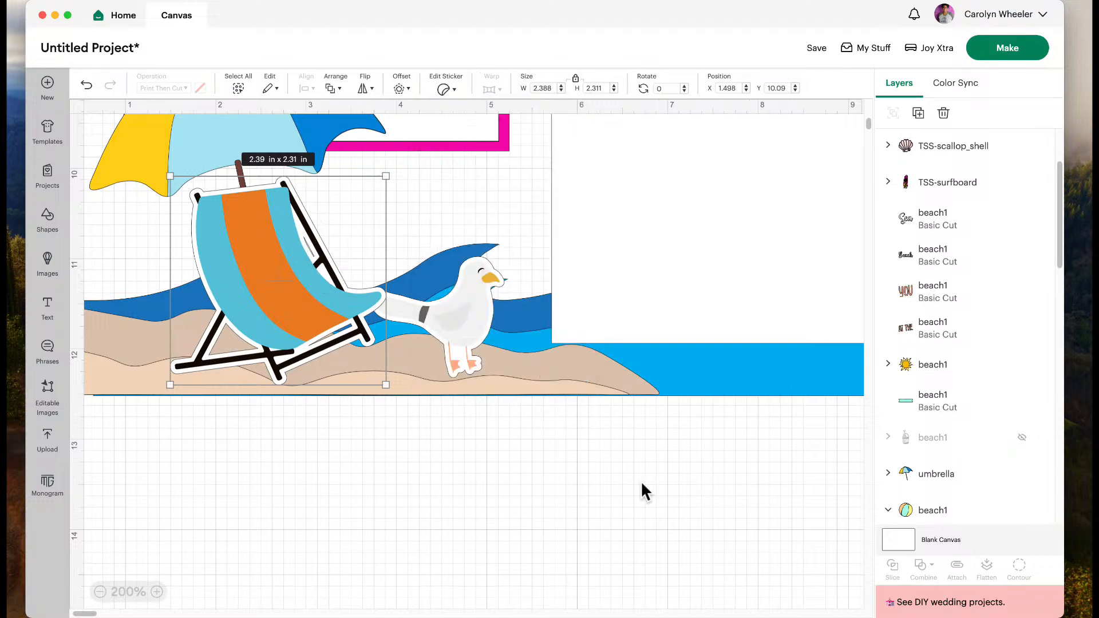
# Turn the beach umbrella above the chair into a Die Cut sticker with a Thin border.
pyautogui.scroll(5, 636, 478)
pyautogui.click(233, 270)
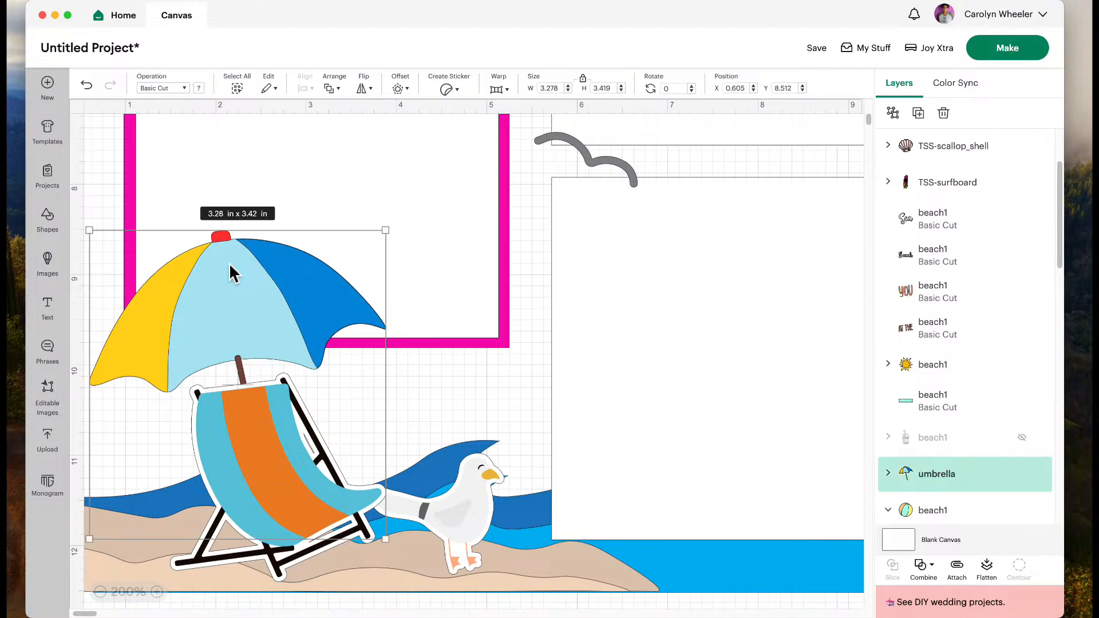
pyautogui.click(446, 90)
pyautogui.click(513, 261)
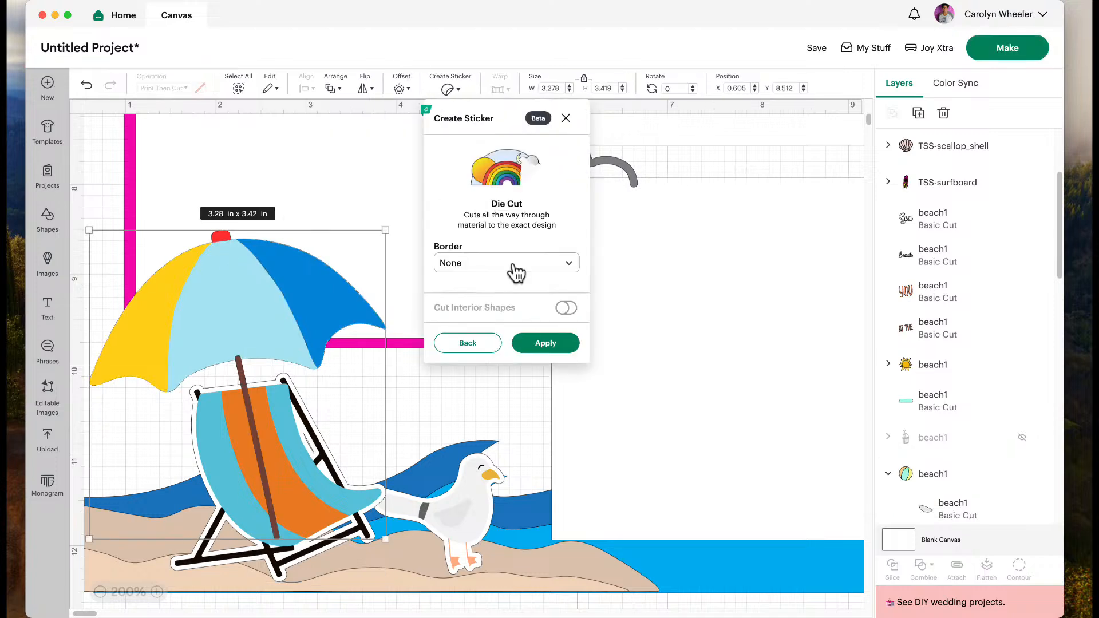
pyautogui.click(513, 263)
pyautogui.click(512, 316)
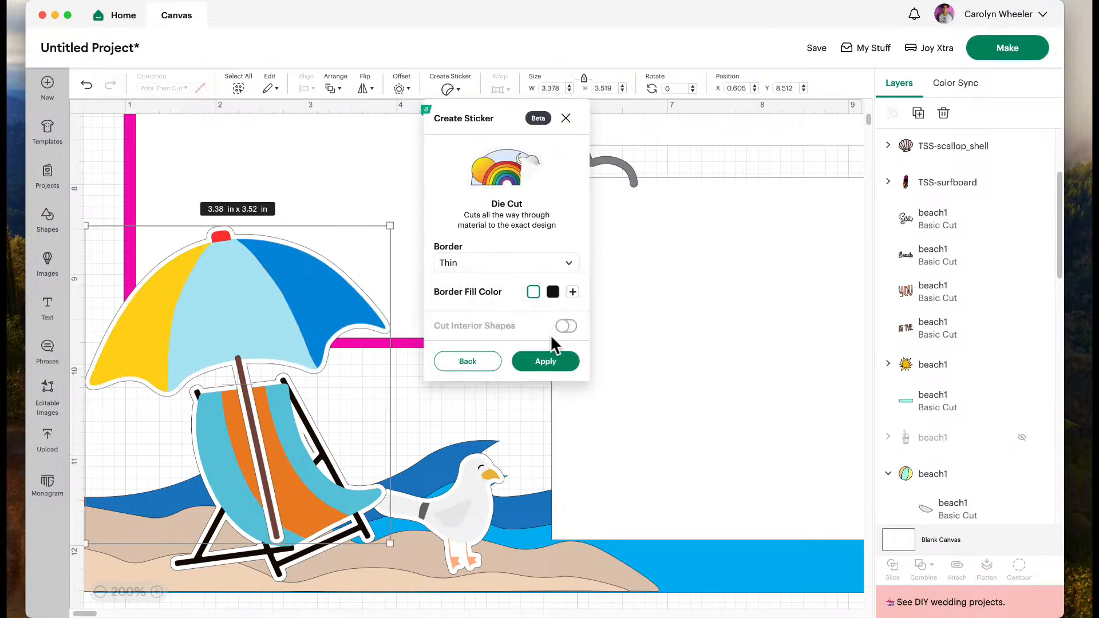
pyautogui.click(540, 363)
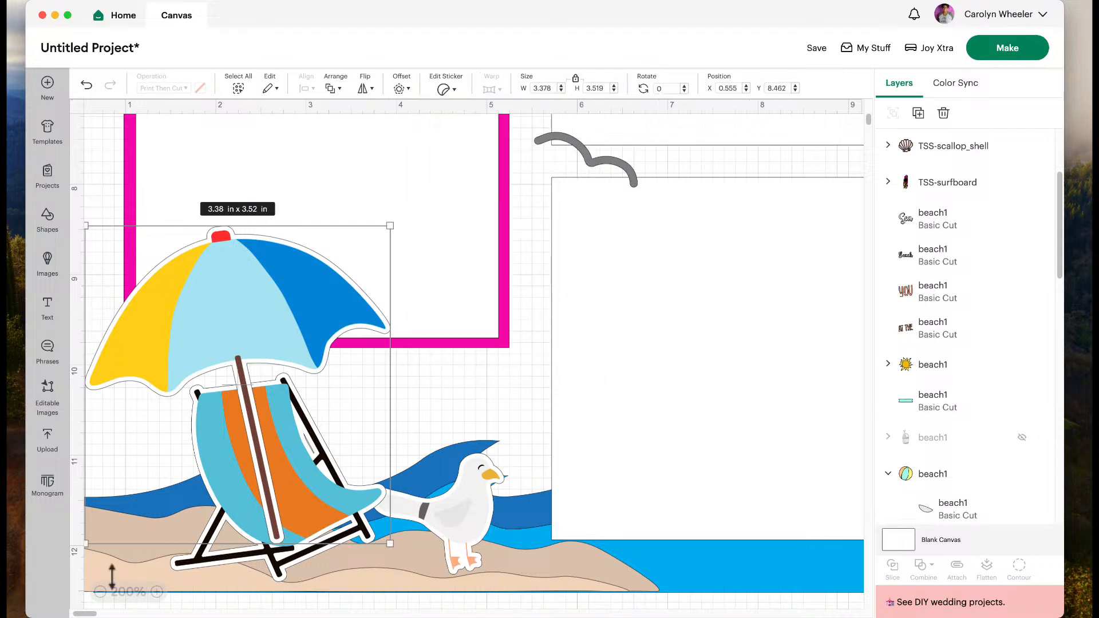
# Turn the flip-flops beside the orange banner into a Die Cut sticker with a Thin border.
pyautogui.moveTo(93, 614); pyautogui.dragTo(131, 614)
pyautogui.click(436, 380)
pyautogui.click(447, 89)
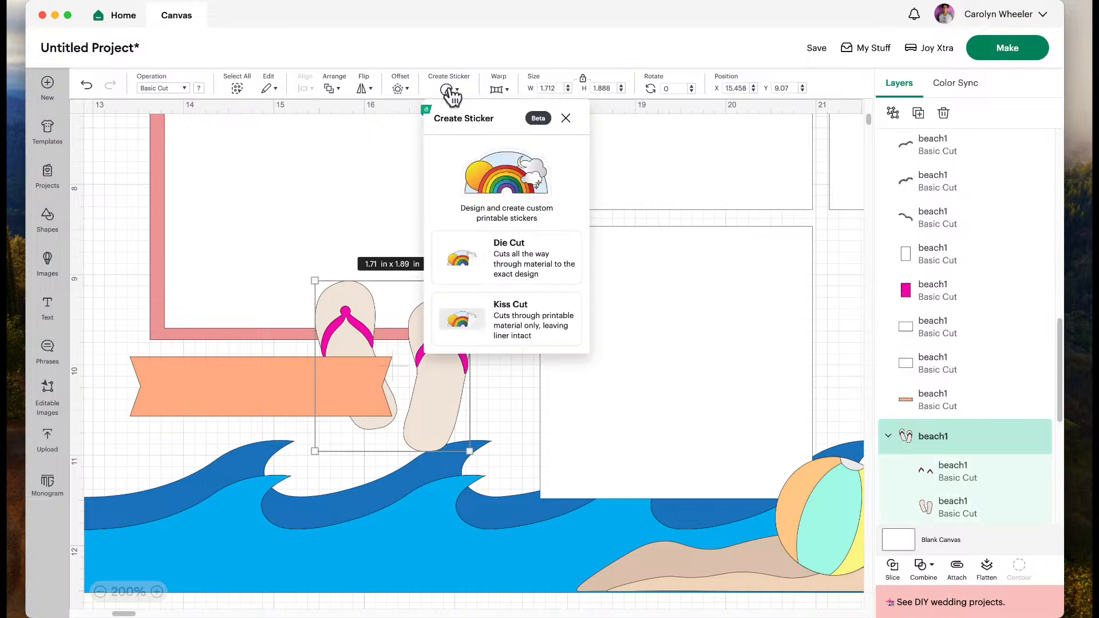
pyautogui.click(509, 256)
pyautogui.click(491, 264)
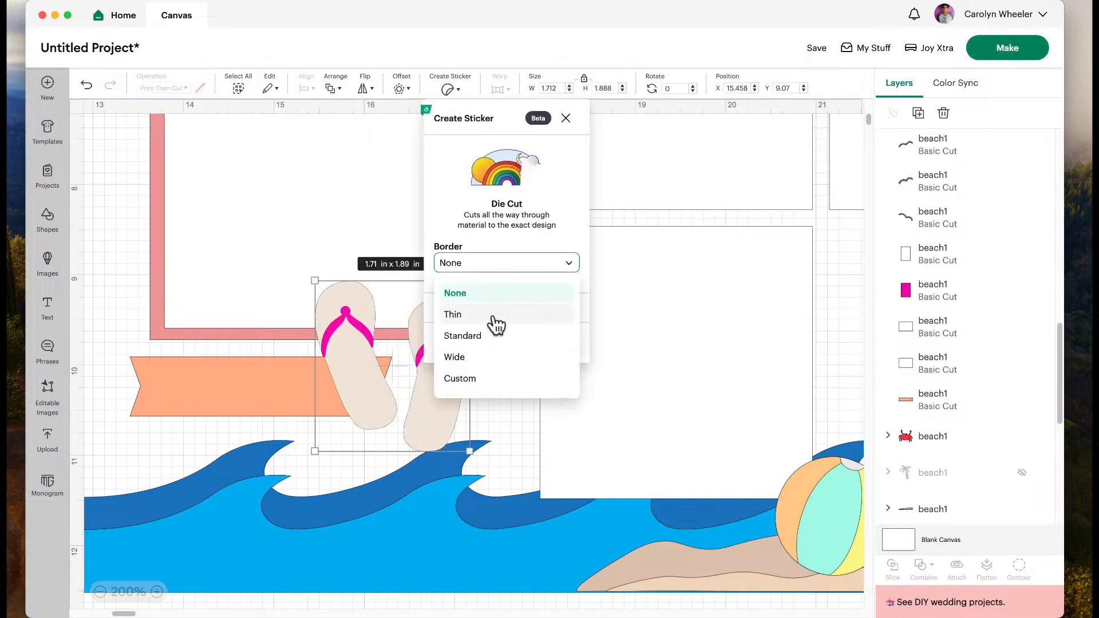
pyautogui.click(497, 316)
pyautogui.click(542, 366)
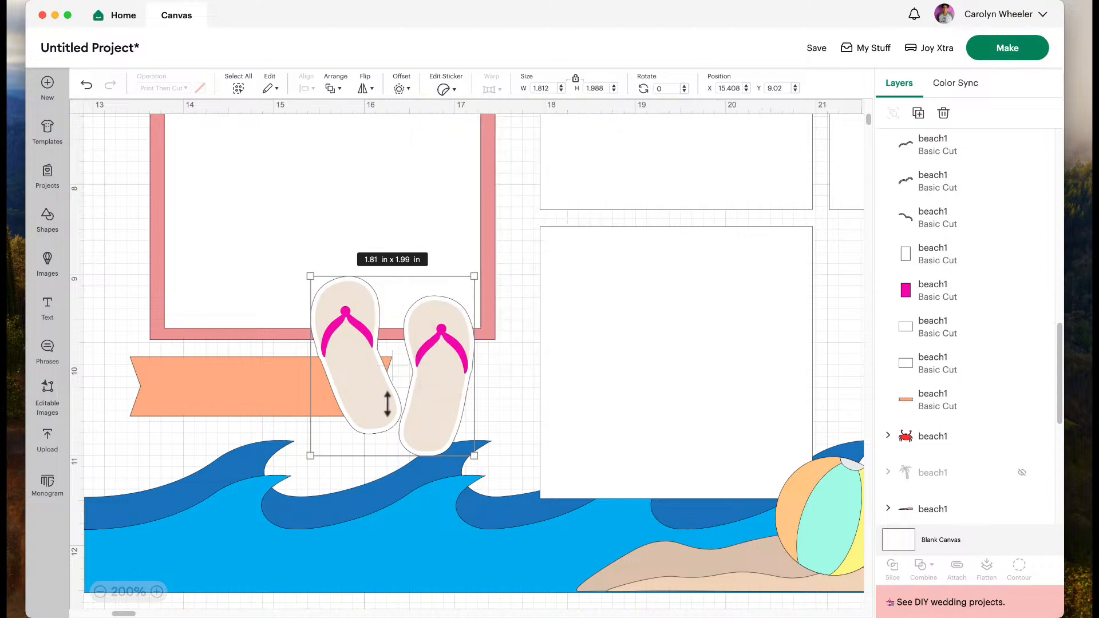
# Turn the beach ball on the second page's sand into a Die Cut sticker with a Thin border.
pyautogui.moveTo(116, 613); pyautogui.dragTo(144, 612)
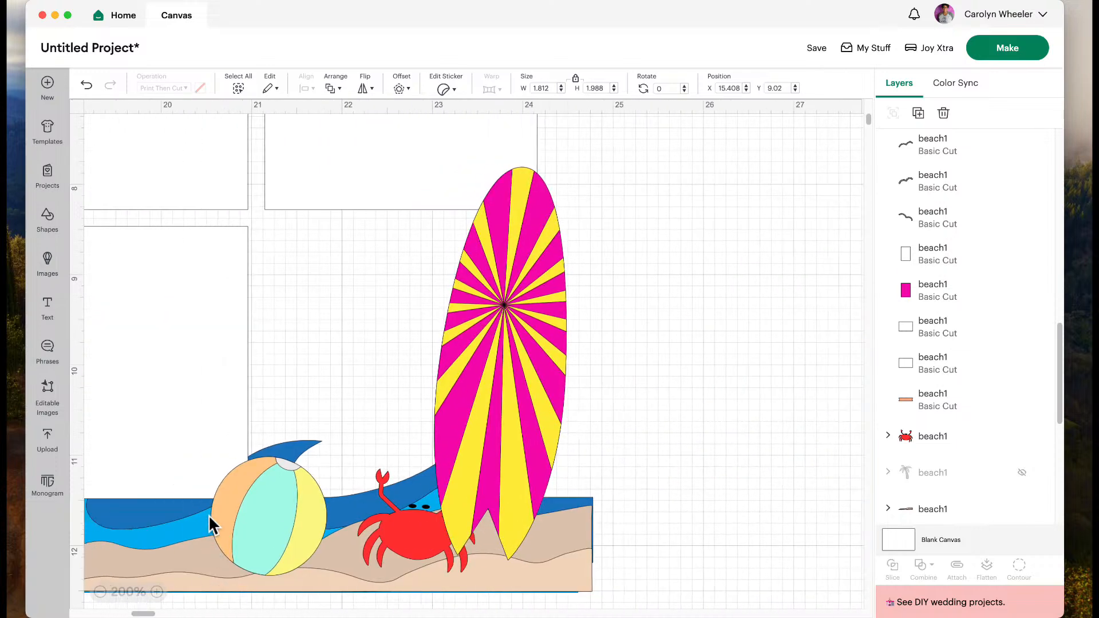
pyautogui.click(260, 520)
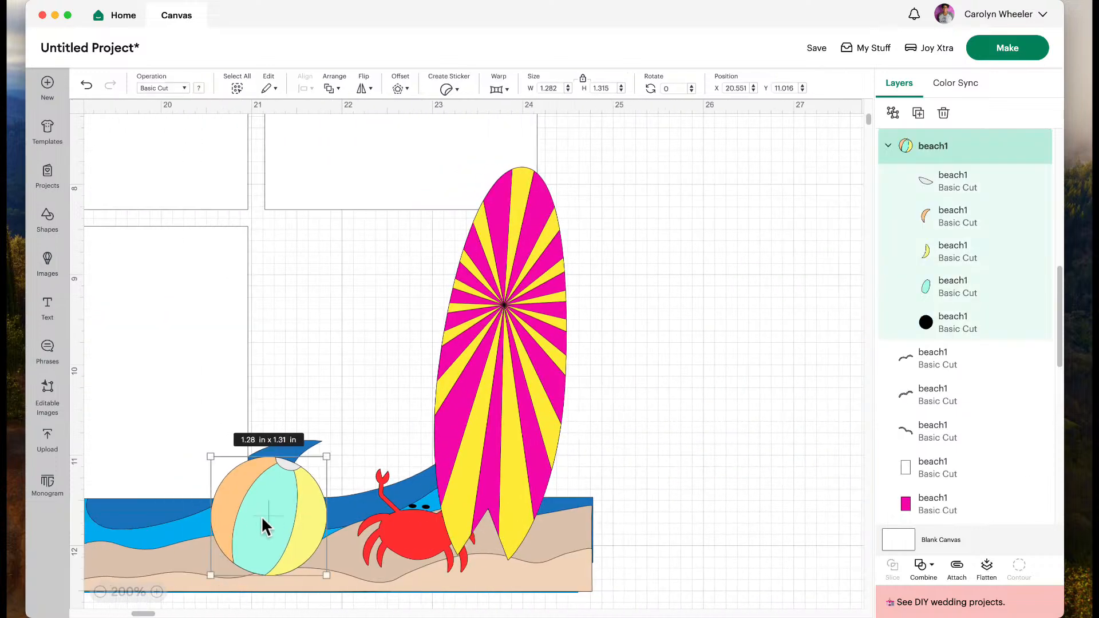
pyautogui.click(444, 91)
pyautogui.click(507, 261)
pyautogui.click(507, 262)
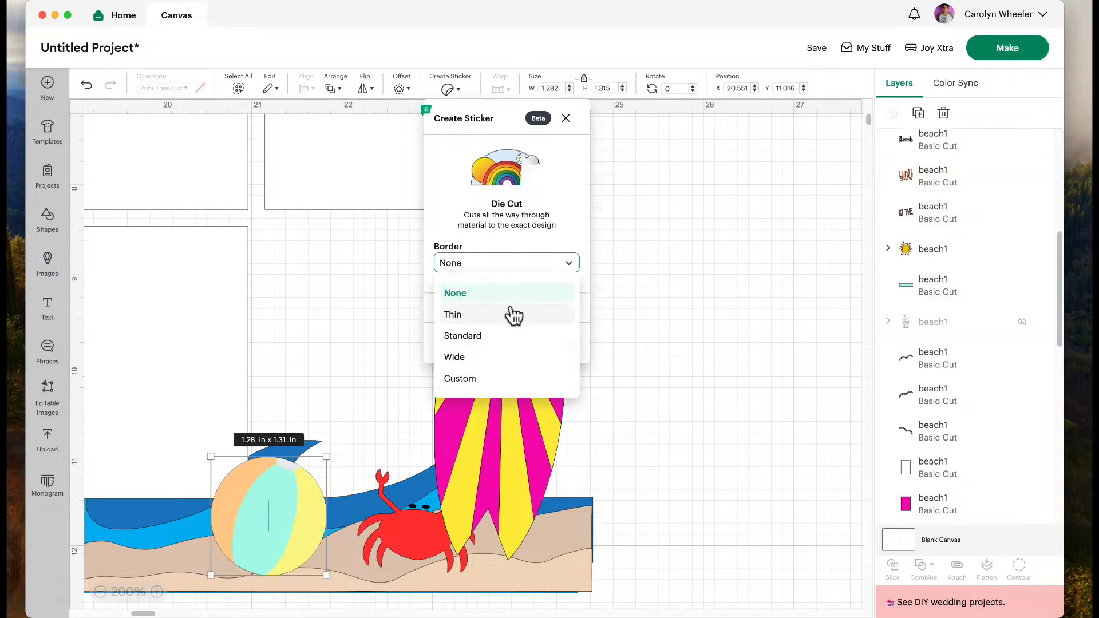
pyautogui.click(510, 314)
pyautogui.click(542, 362)
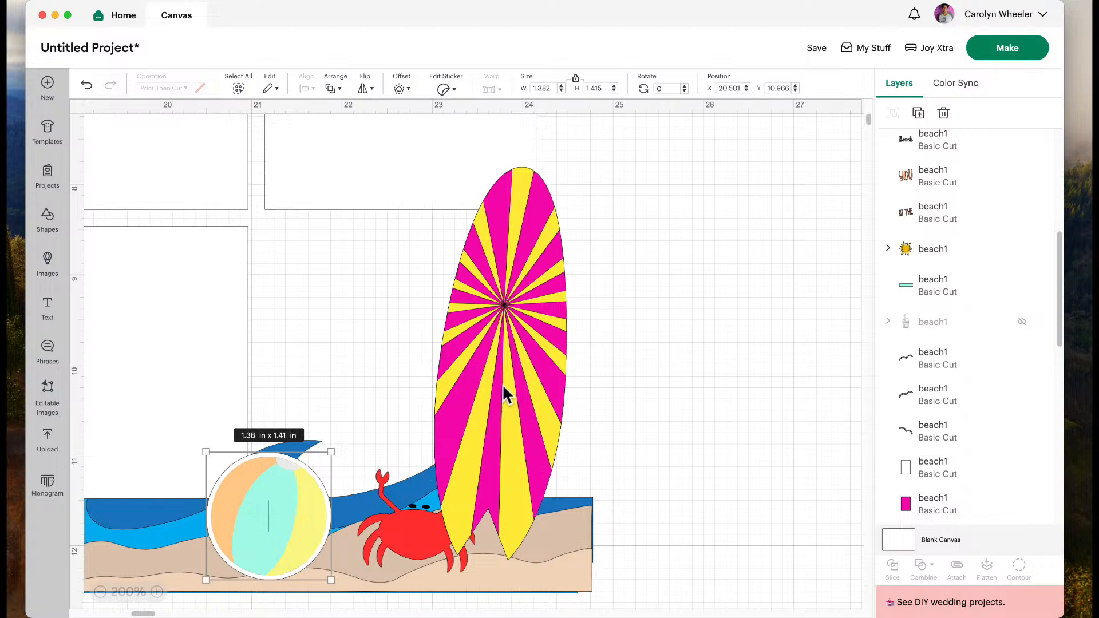
# Turn the pink and yellow surfboard into a Die Cut sticker with a Thin border.
pyautogui.click(514, 291)
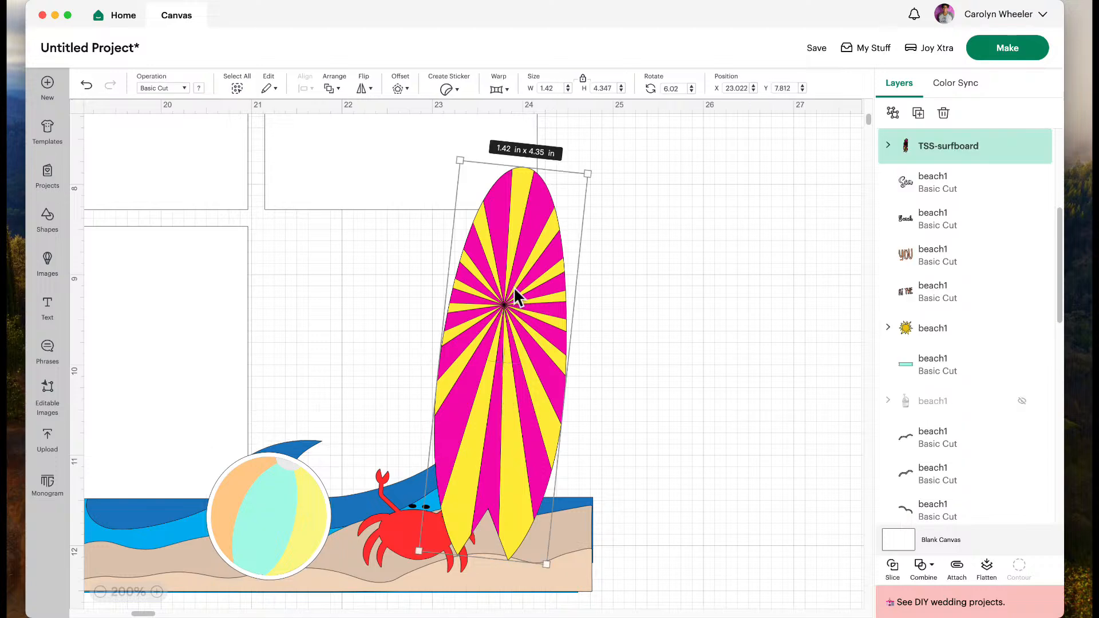
pyautogui.click(456, 95)
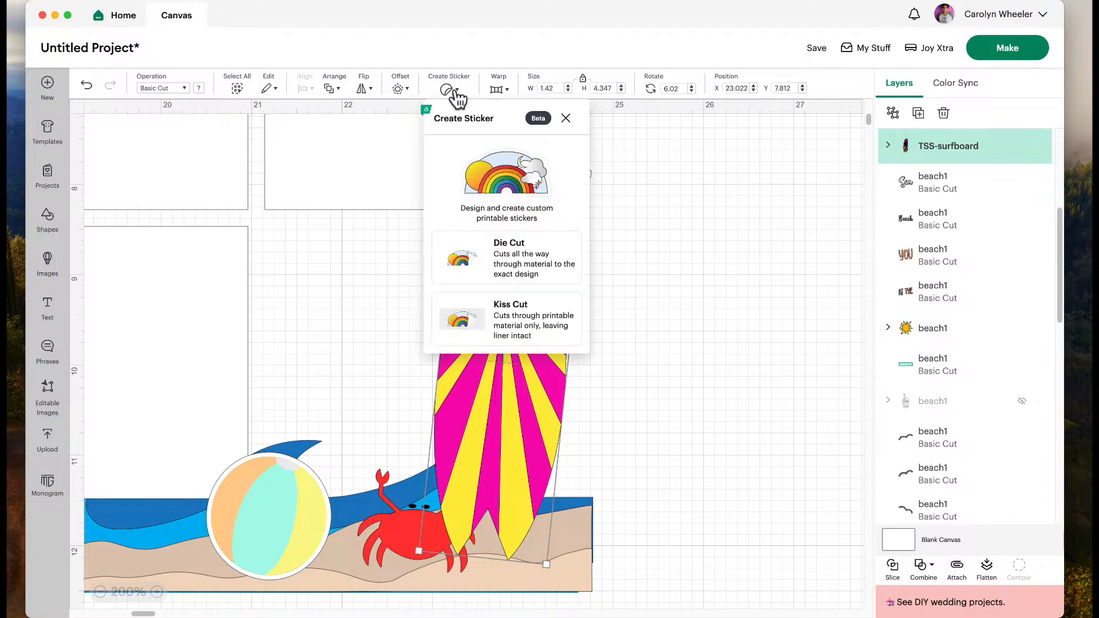
pyautogui.click(488, 246)
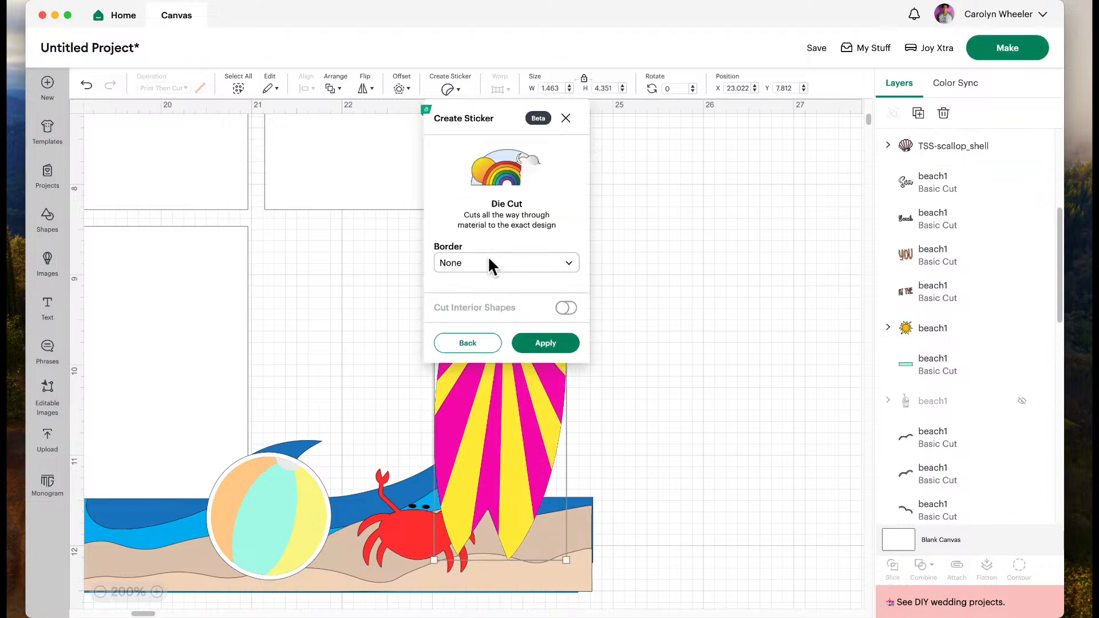
pyautogui.click(496, 269)
pyautogui.click(498, 312)
pyautogui.click(540, 362)
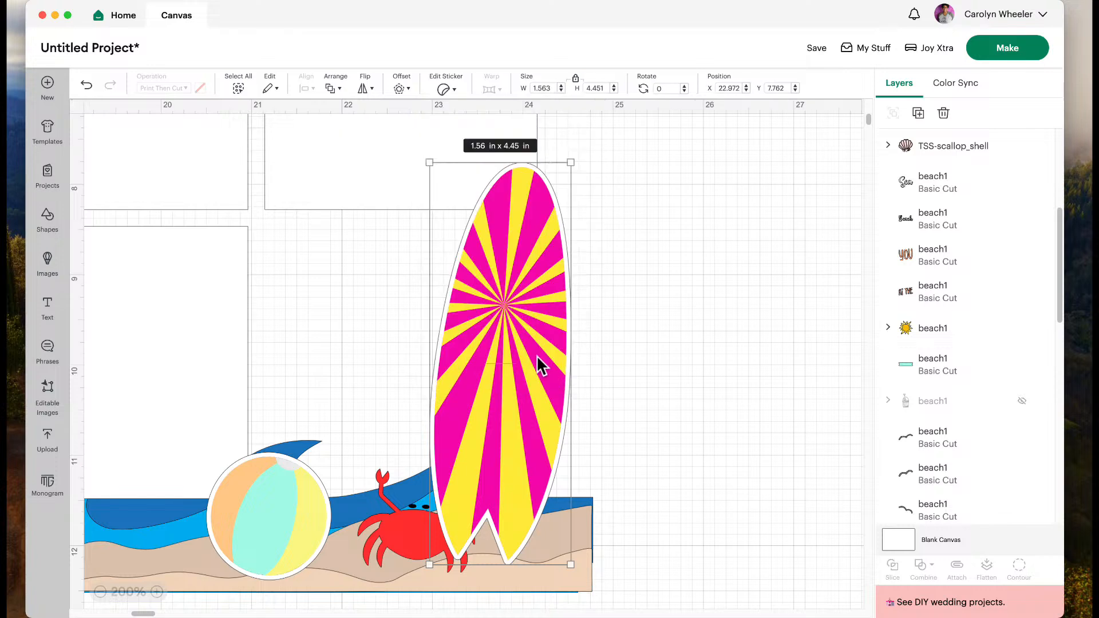
# Turn the red crab in front of the surfboard into a Die Cut sticker with a Thin border.
pyautogui.click(395, 527)
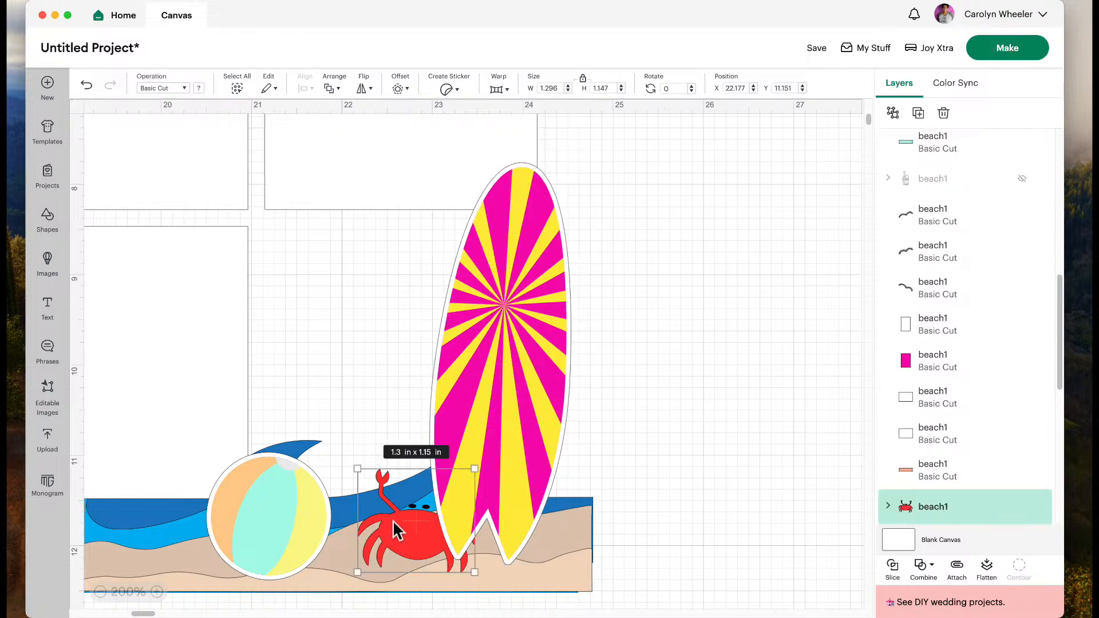
pyautogui.click(452, 91)
pyautogui.click(484, 246)
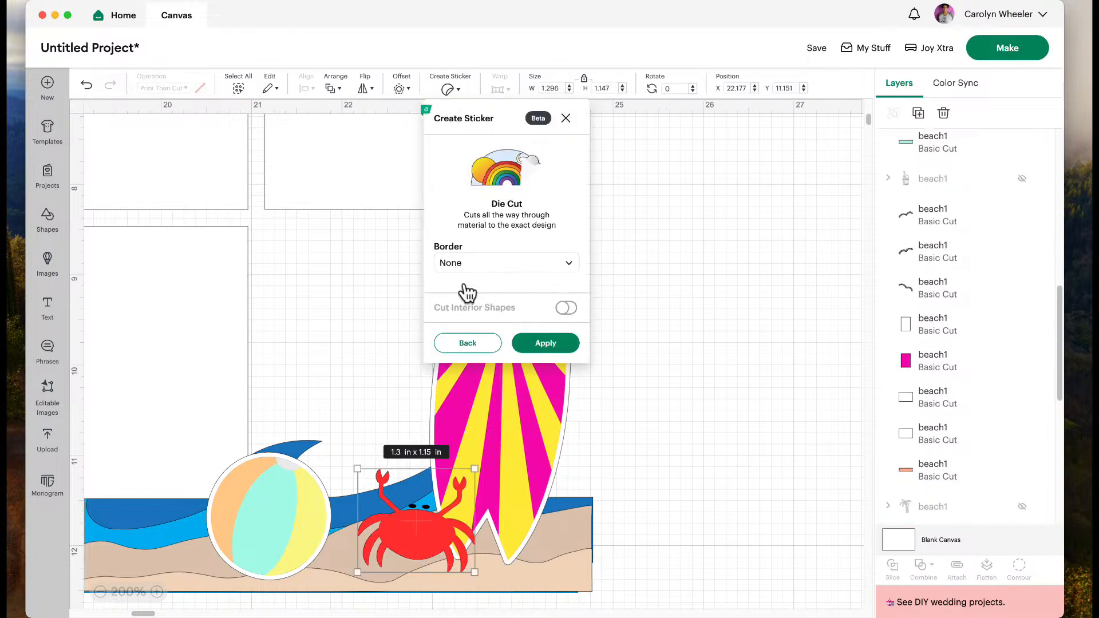
pyautogui.click(461, 262)
pyautogui.click(466, 312)
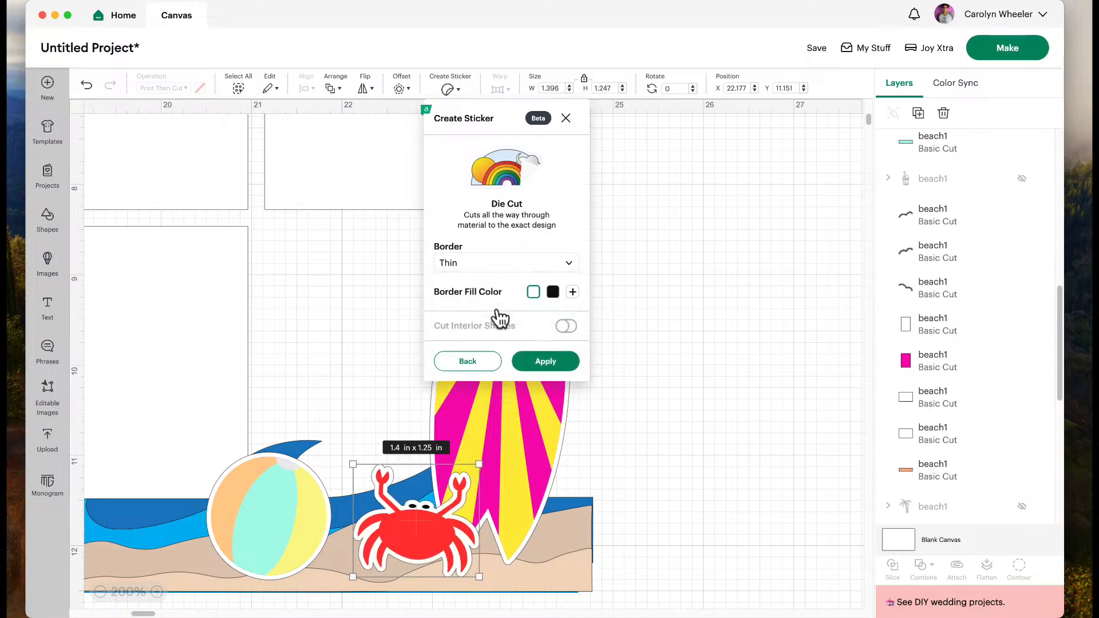
pyautogui.click(546, 362)
pyautogui.click(733, 422)
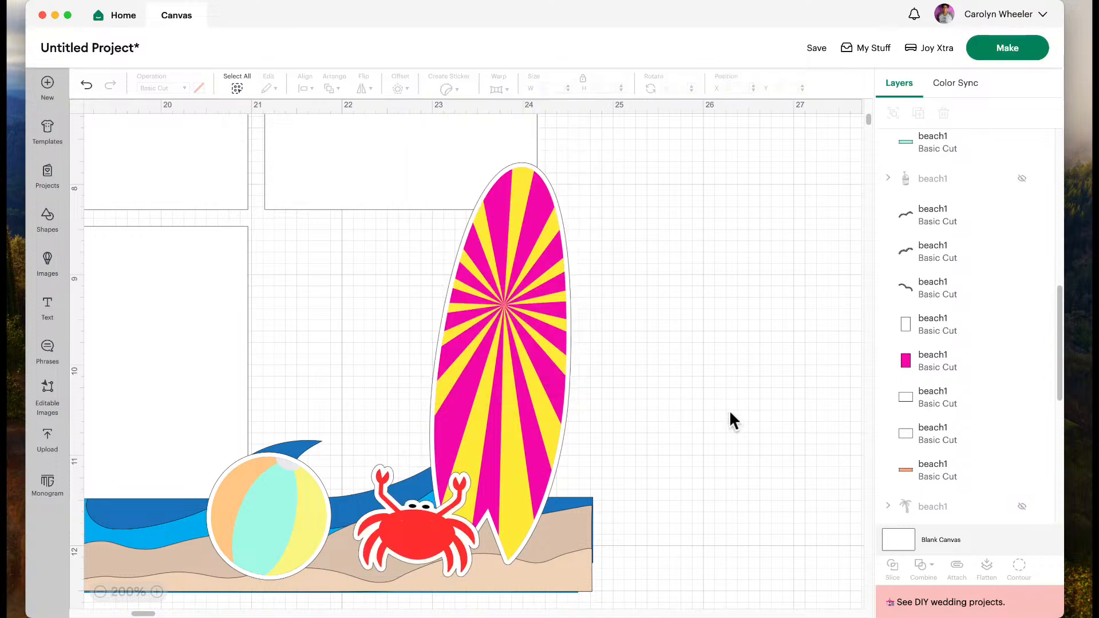
# Review both scrapbook pages as a whole to check the finished stickers across the layout.
pyautogui.click(100, 592)
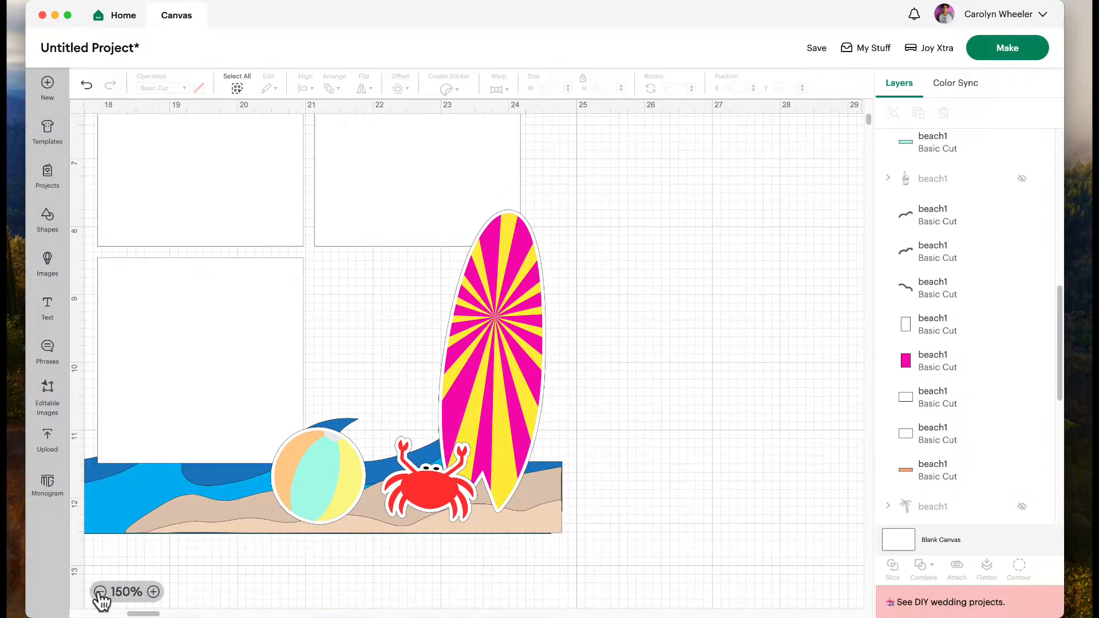
pyautogui.click(100, 592)
pyautogui.moveTo(143, 613); pyautogui.dragTo(105, 611)
pyautogui.click(100, 592)
pyautogui.click(100, 592)
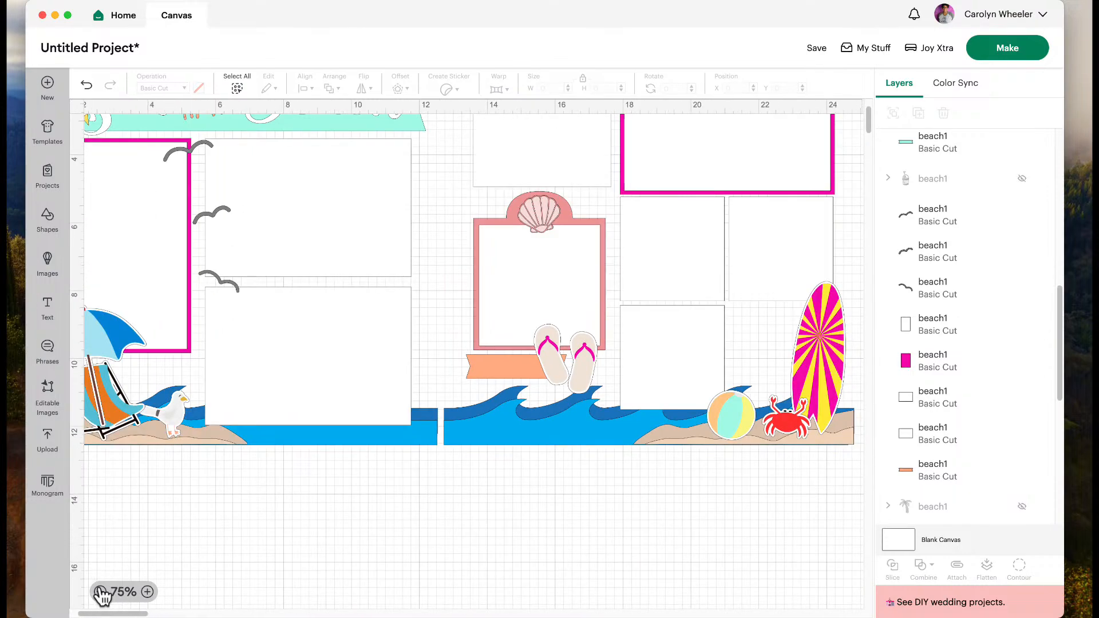
pyautogui.click(100, 591)
pyautogui.click(148, 592)
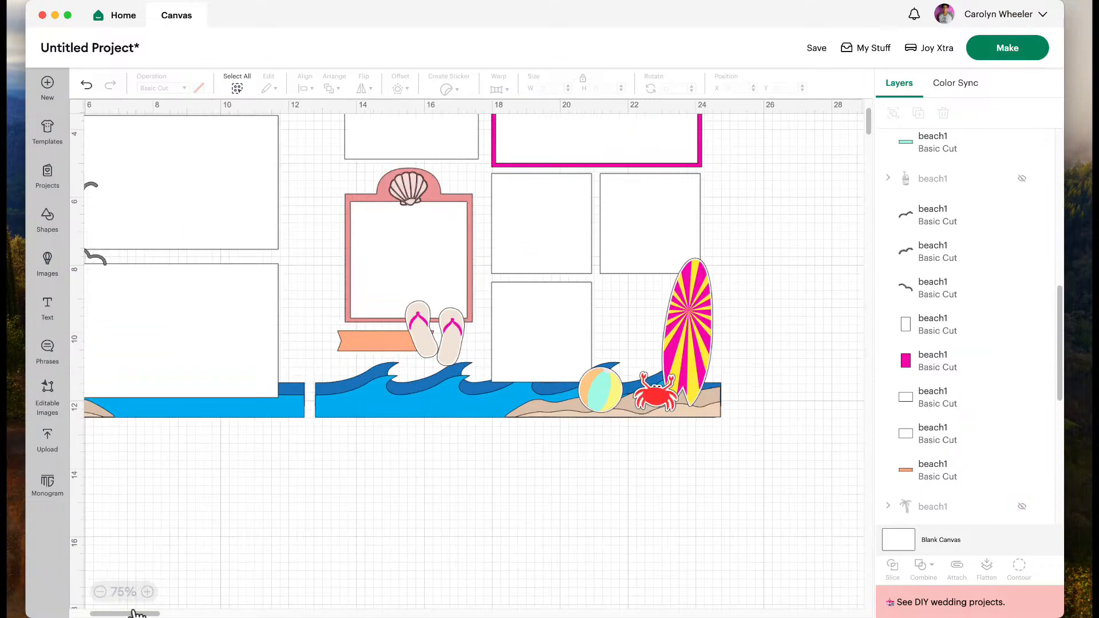
pyautogui.moveTo(106, 616); pyautogui.dragTo(65, 606)
pyautogui.scroll(5, 354, 525)
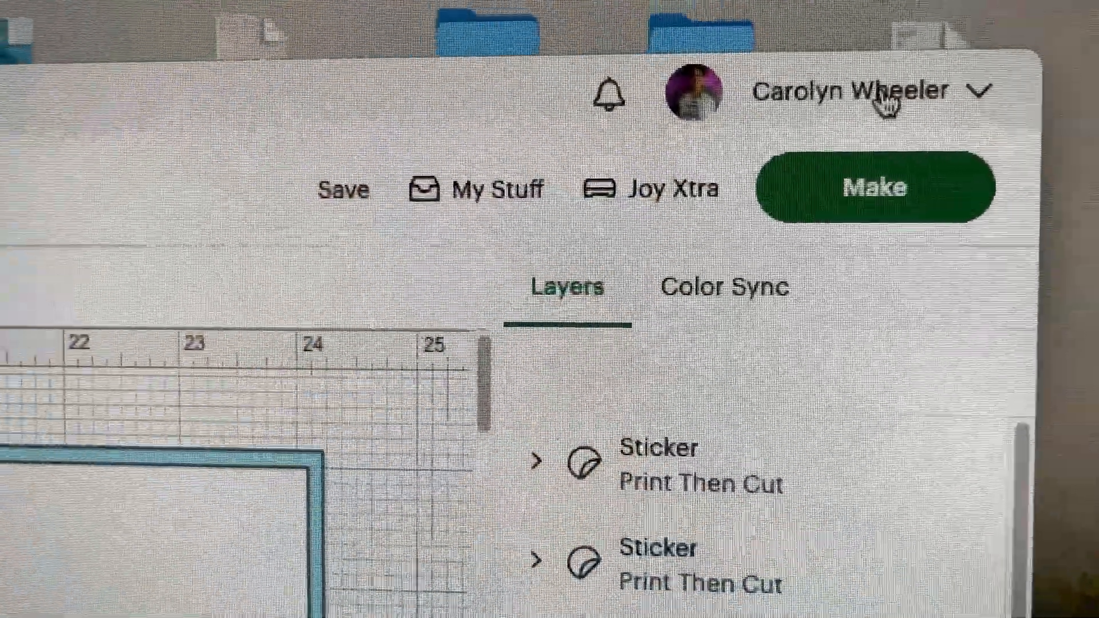
# View the machine settings and the devices offered for Machine Calibration.
pyautogui.click(879, 93)
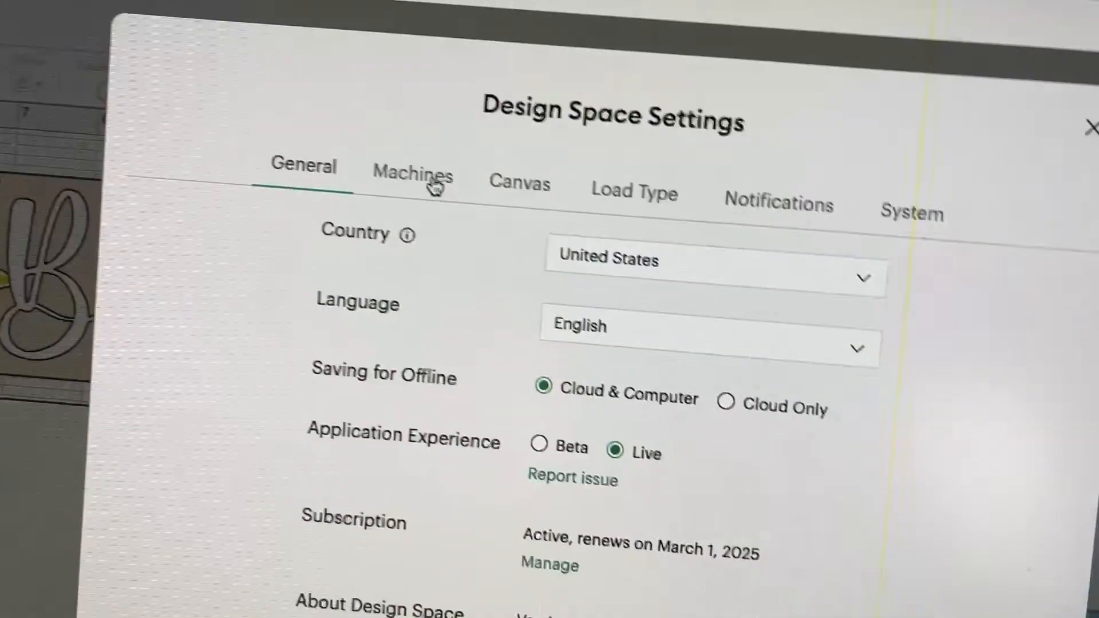
pyautogui.click(332, 183)
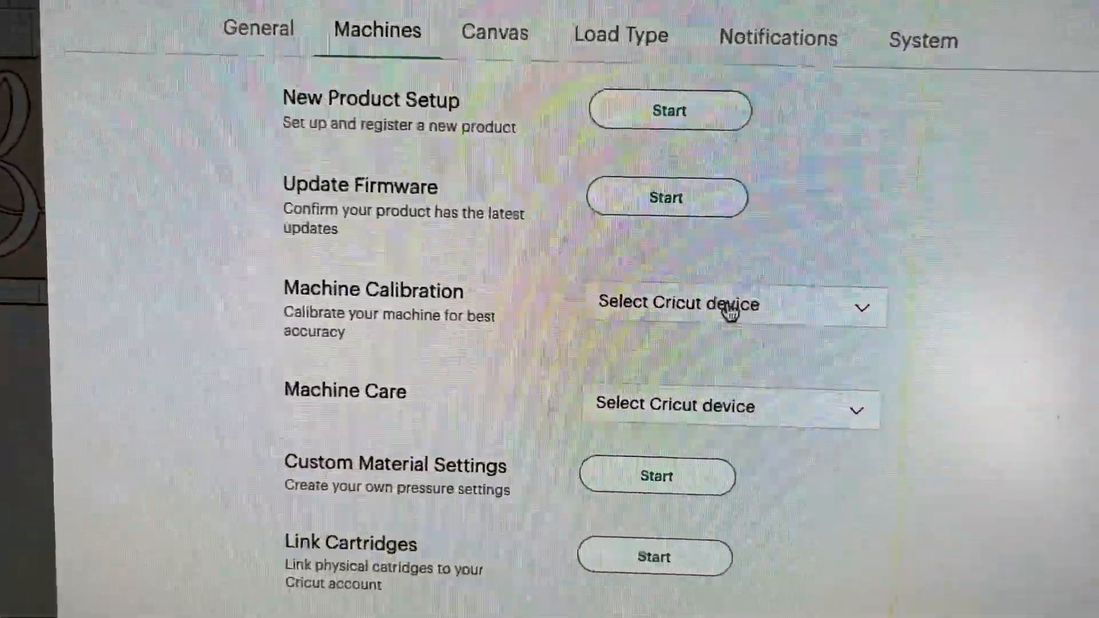
pyautogui.click(669, 326)
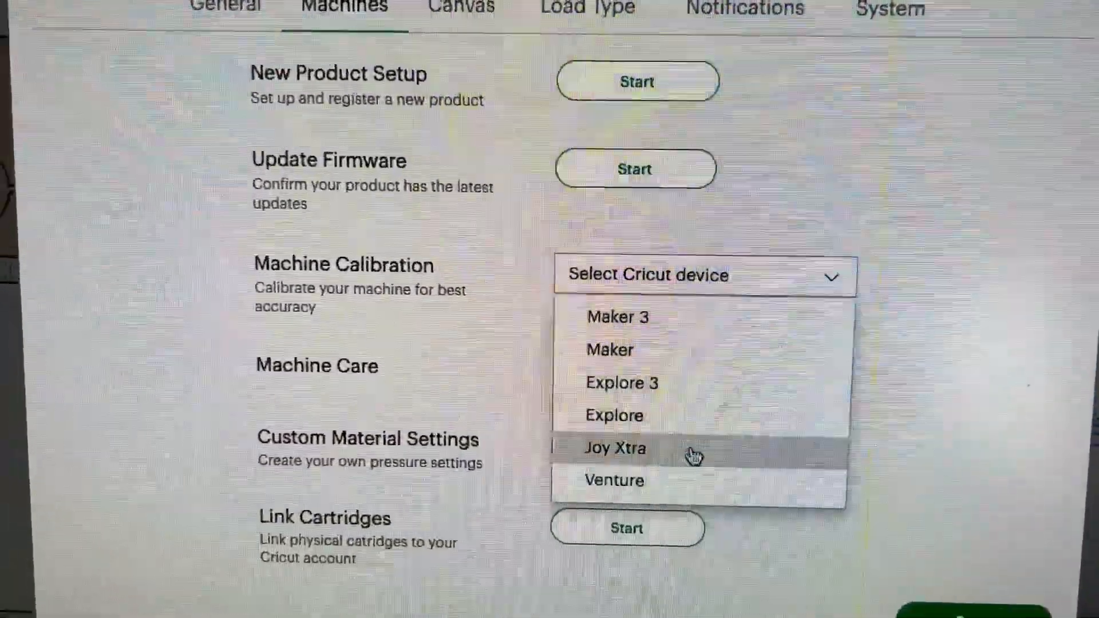
pyautogui.click(753, 239)
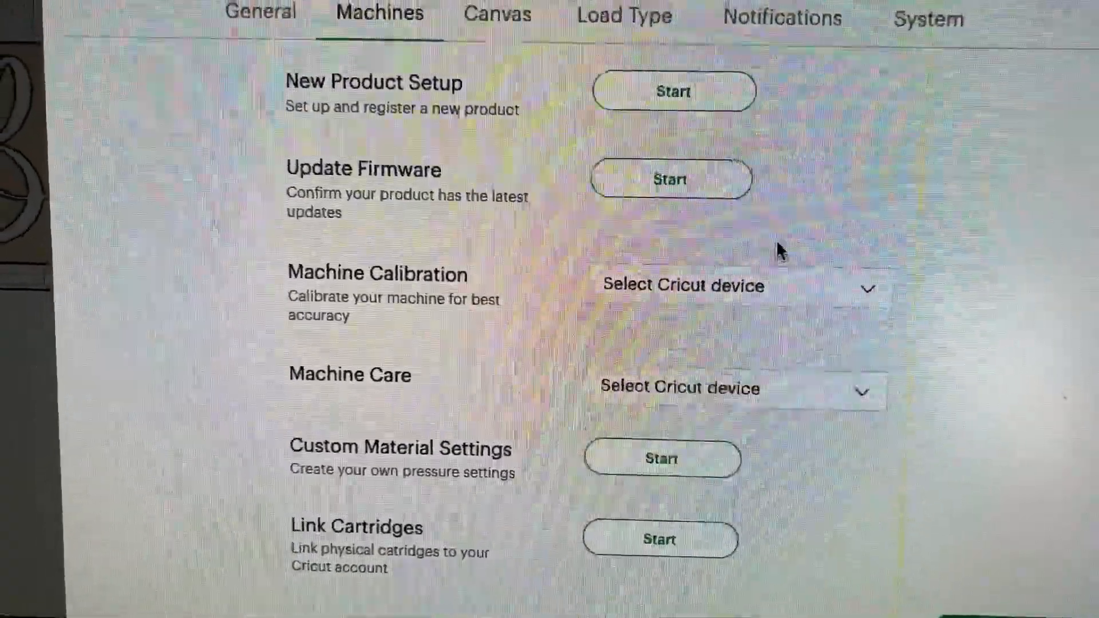
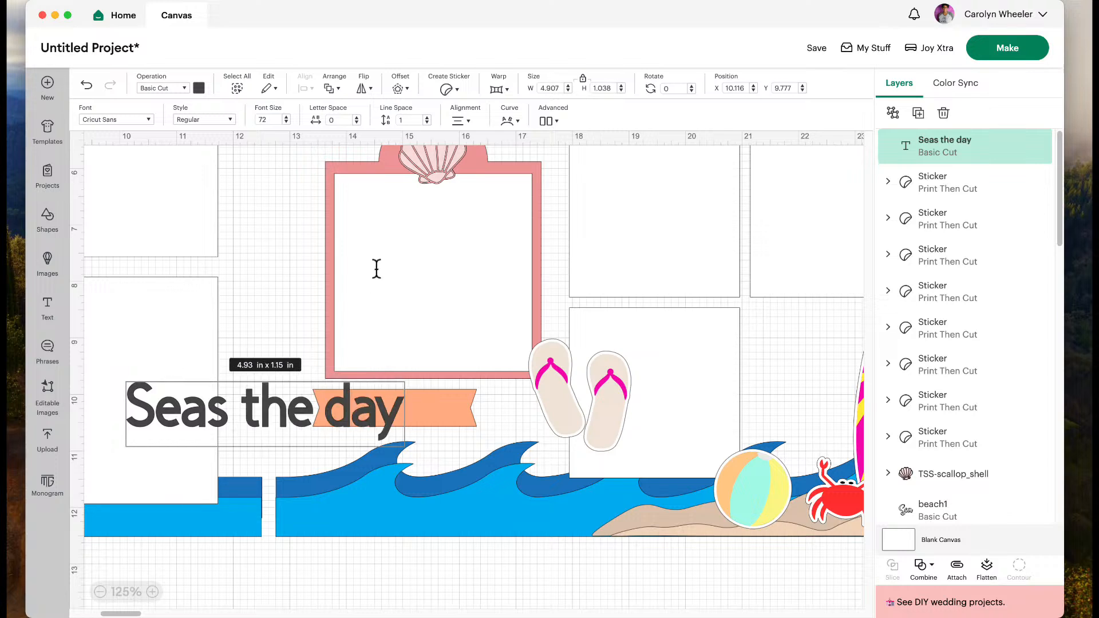
# Select all of the "Seas the day" text and filter its available fonts to Writing fonts.
pyautogui.click(132, 407)
pyautogui.moveTo(132, 408); pyautogui.dragTo(401, 437)
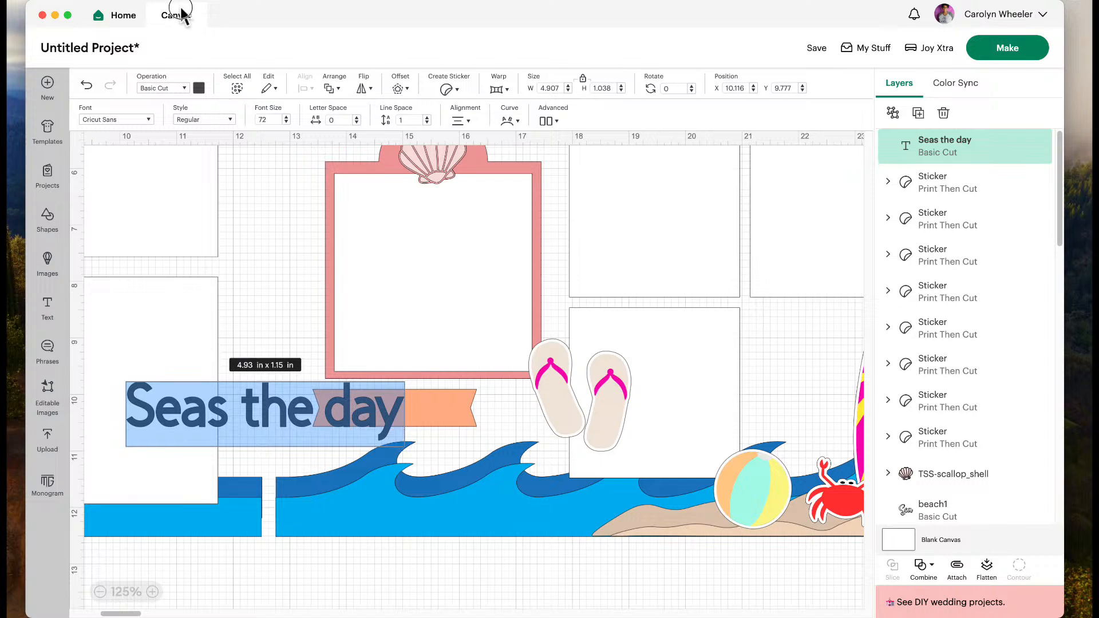
pyautogui.click(151, 120)
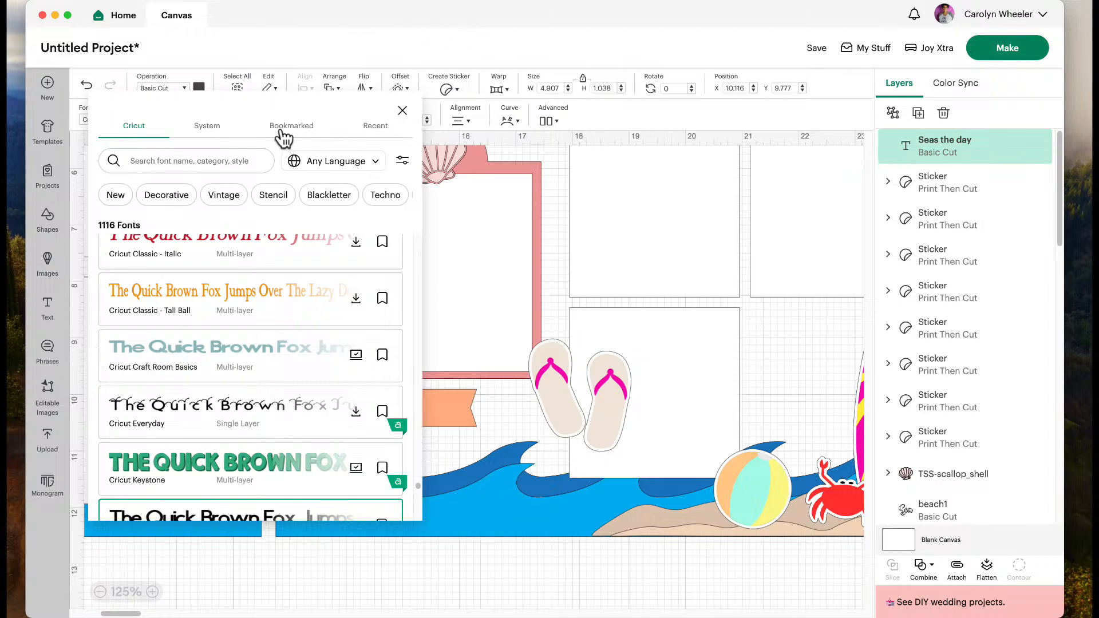
pyautogui.click(402, 161)
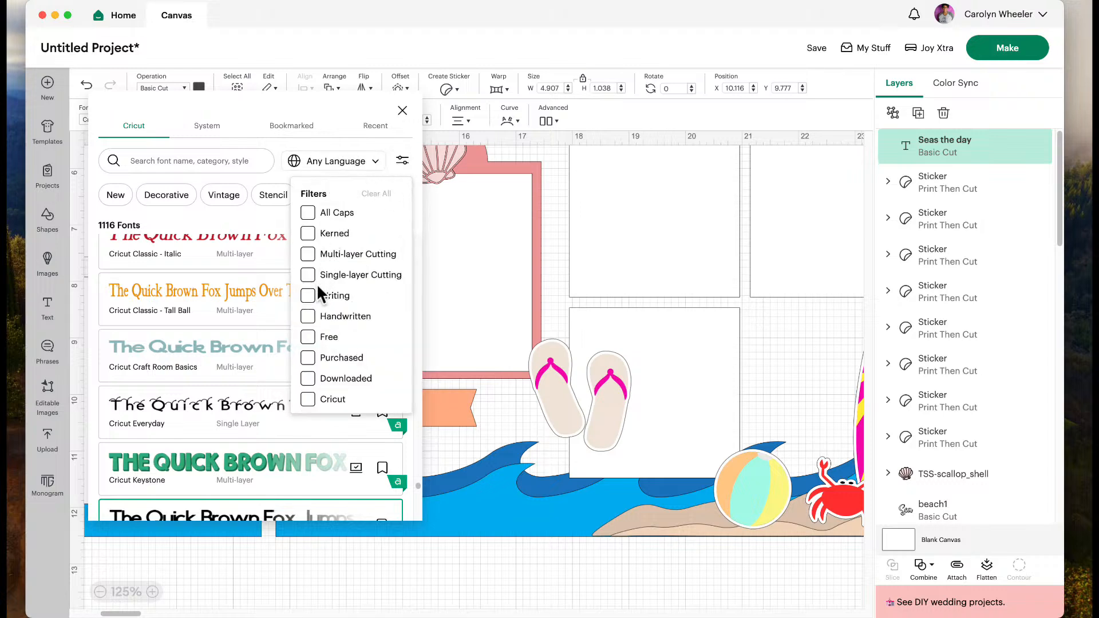
pyautogui.click(308, 296)
pyautogui.click(352, 146)
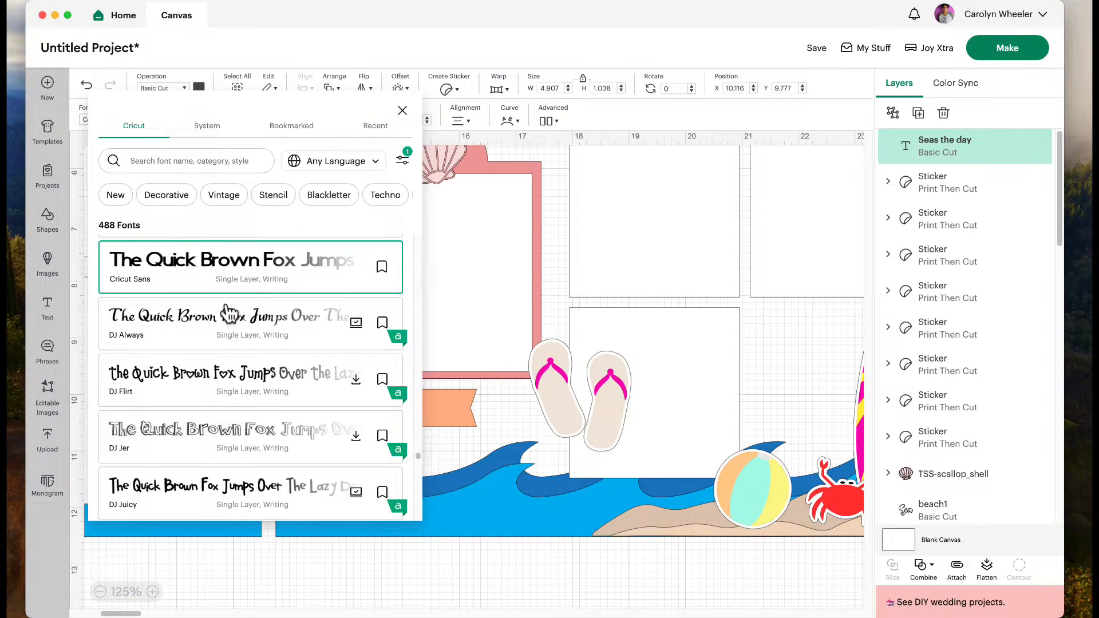
# Apply the DTC Brown Sugar writing font to the "Seas the day" text.
pyautogui.scroll(-3, 189, 314)
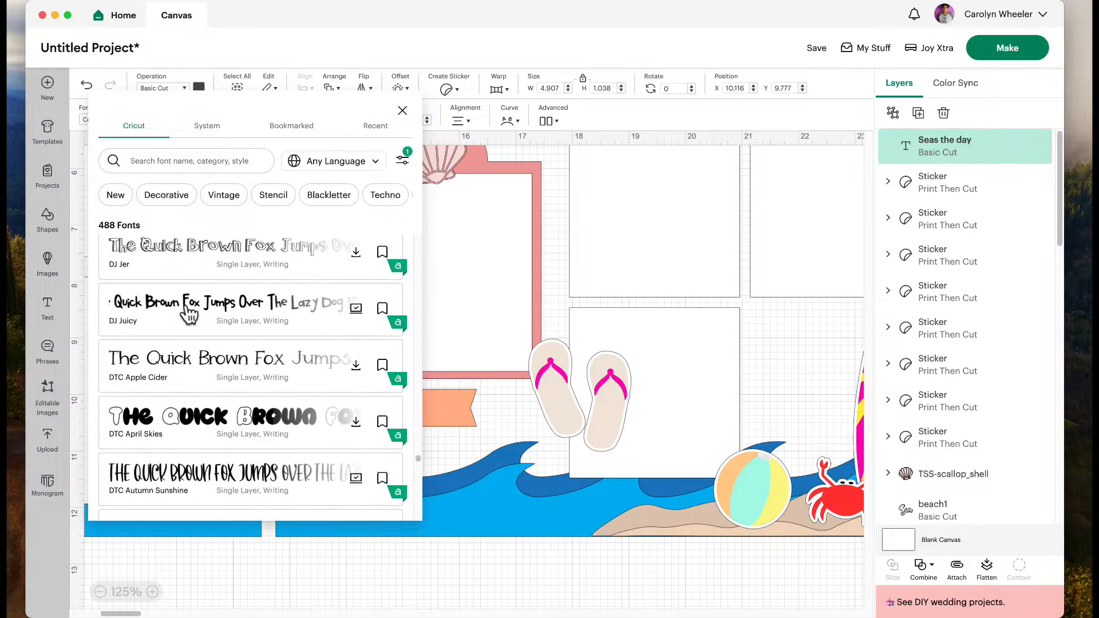
pyautogui.scroll(-3, 188, 366)
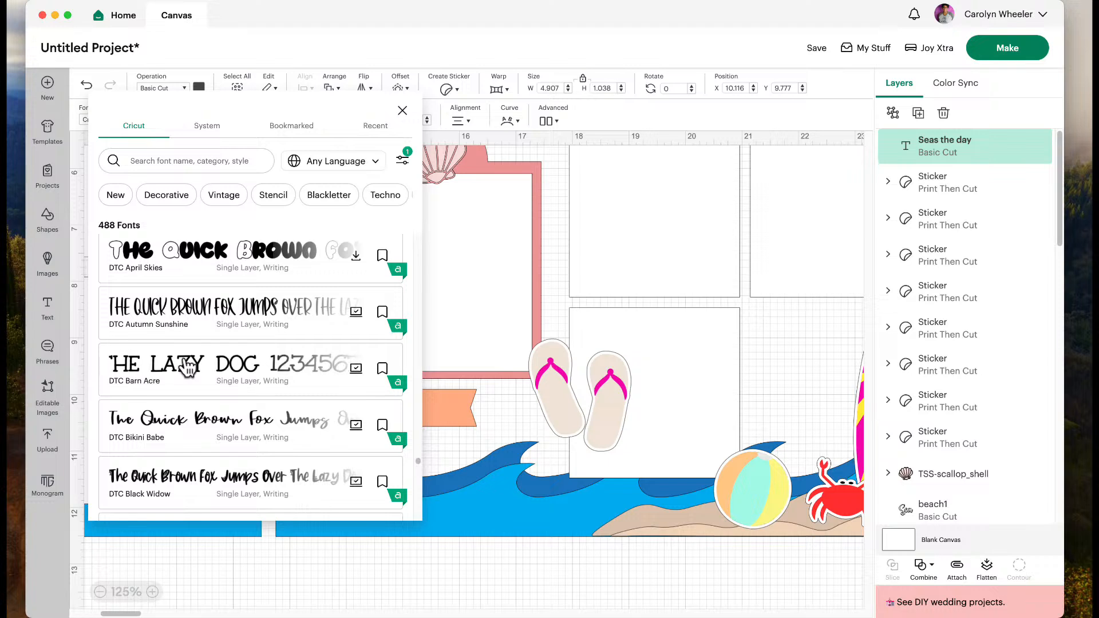
pyautogui.scroll(-1, 187, 372)
pyautogui.scroll(-2, 188, 375)
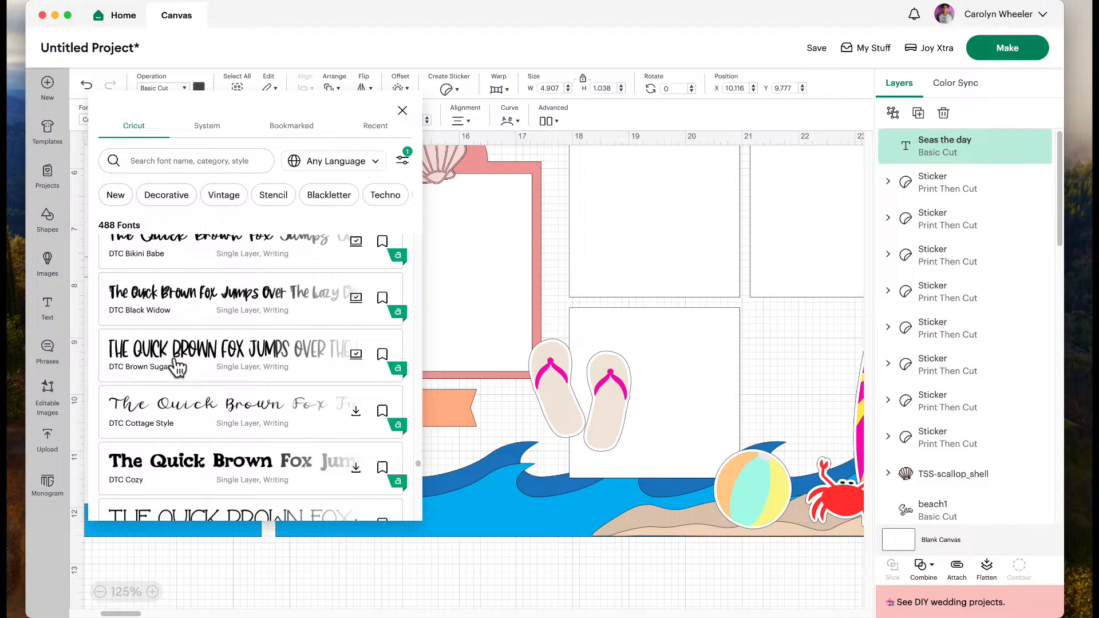
pyautogui.click(183, 368)
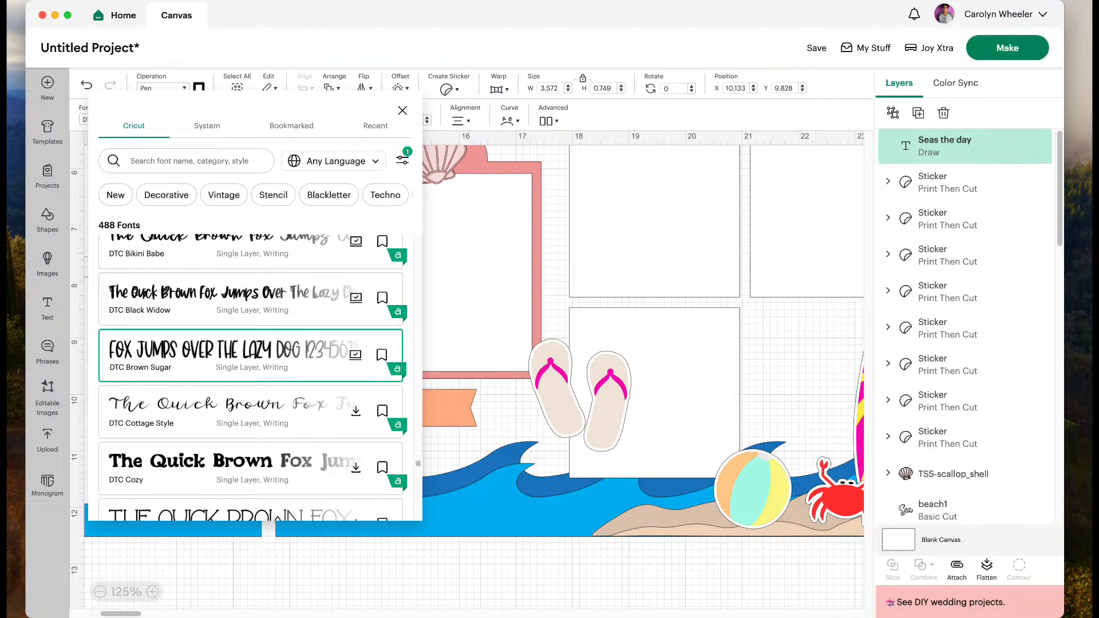
pyautogui.click(438, 582)
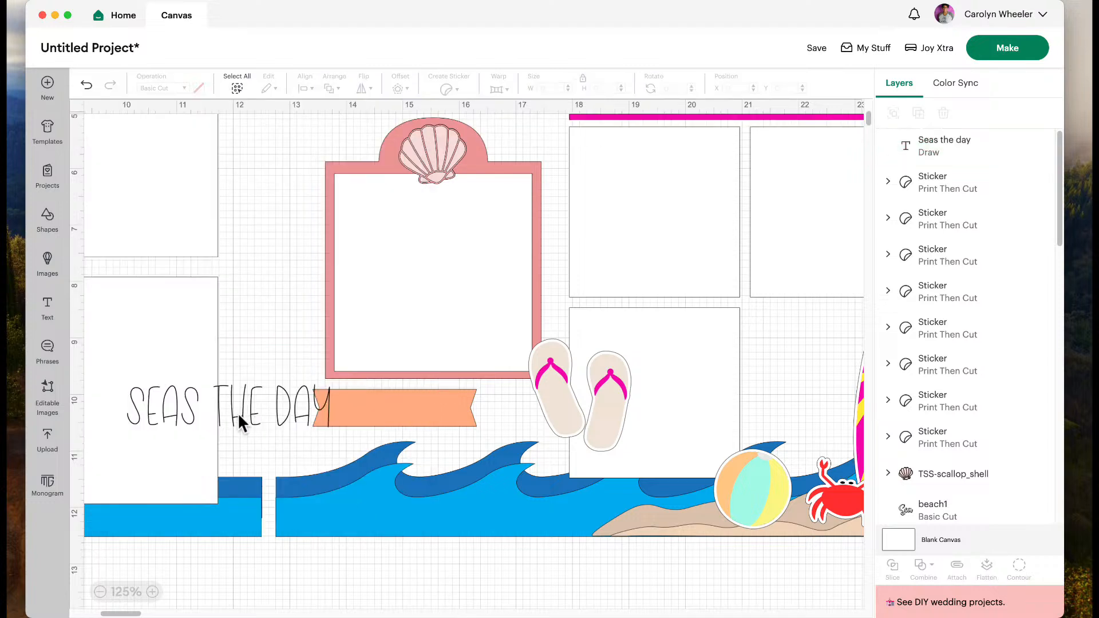
# Shrink the "Seas the day" text to about 2.48 in wide and centre it on the orange banner below the pink frame.
pyautogui.moveTo(248, 425); pyautogui.dragTo(404, 428)
pyautogui.moveTo(484, 430); pyautogui.dragTo(425, 415)
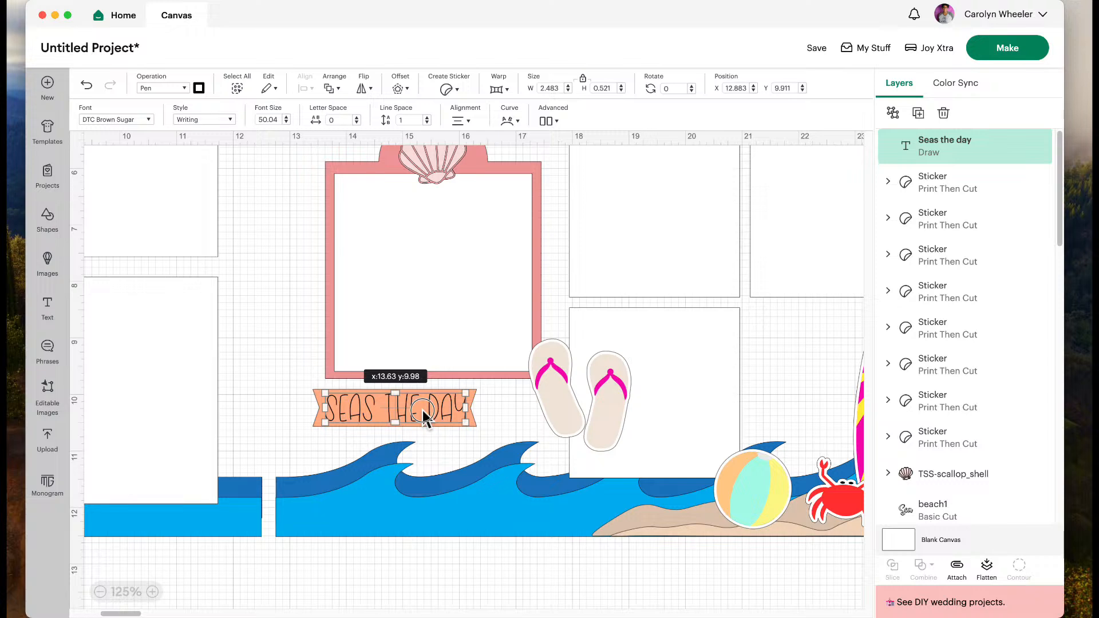
pyautogui.moveTo(424, 415); pyautogui.dragTo(424, 415)
pyautogui.click(490, 422)
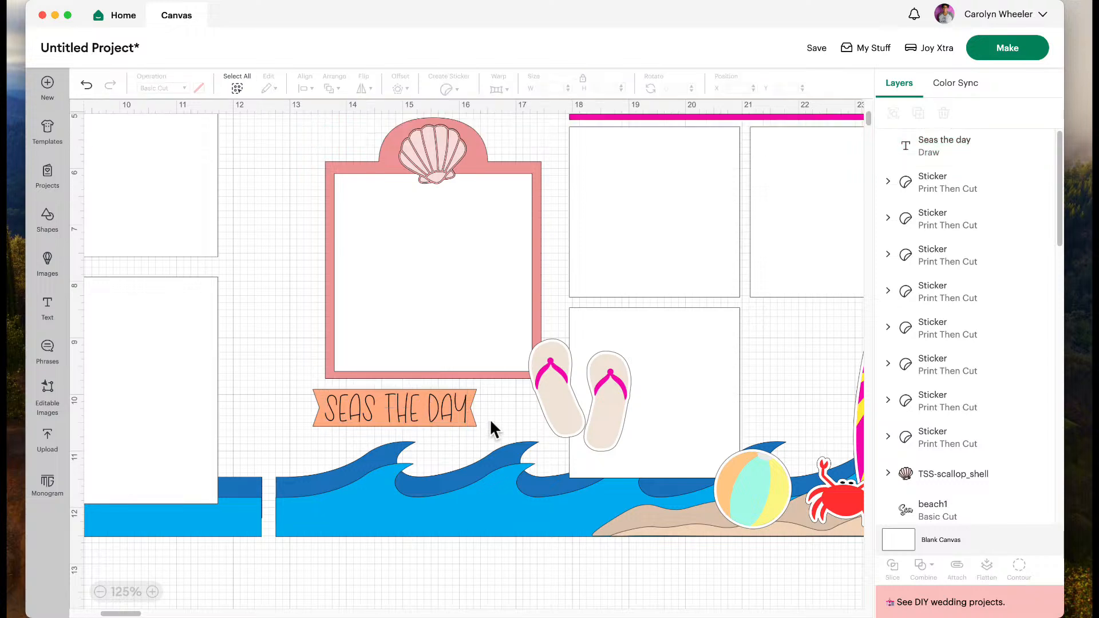
# Shrink the "Seas the day" text to about 2.41 in wide and reposition it in the middle of the orange banner.
pyautogui.click(415, 422)
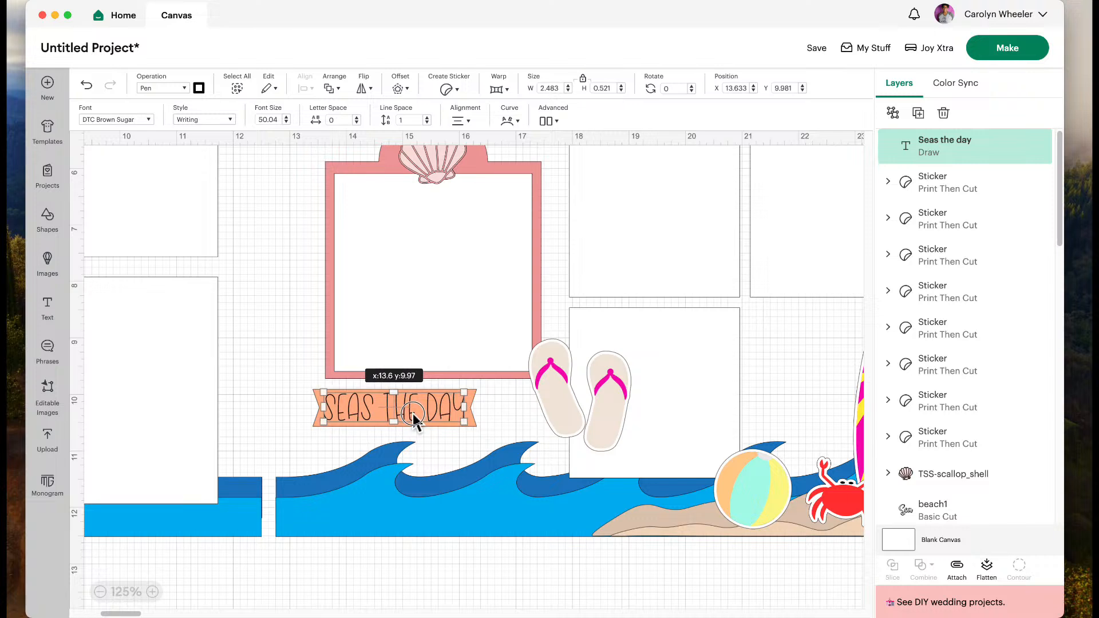
pyautogui.moveTo(468, 424); pyautogui.dragTo(443, 416)
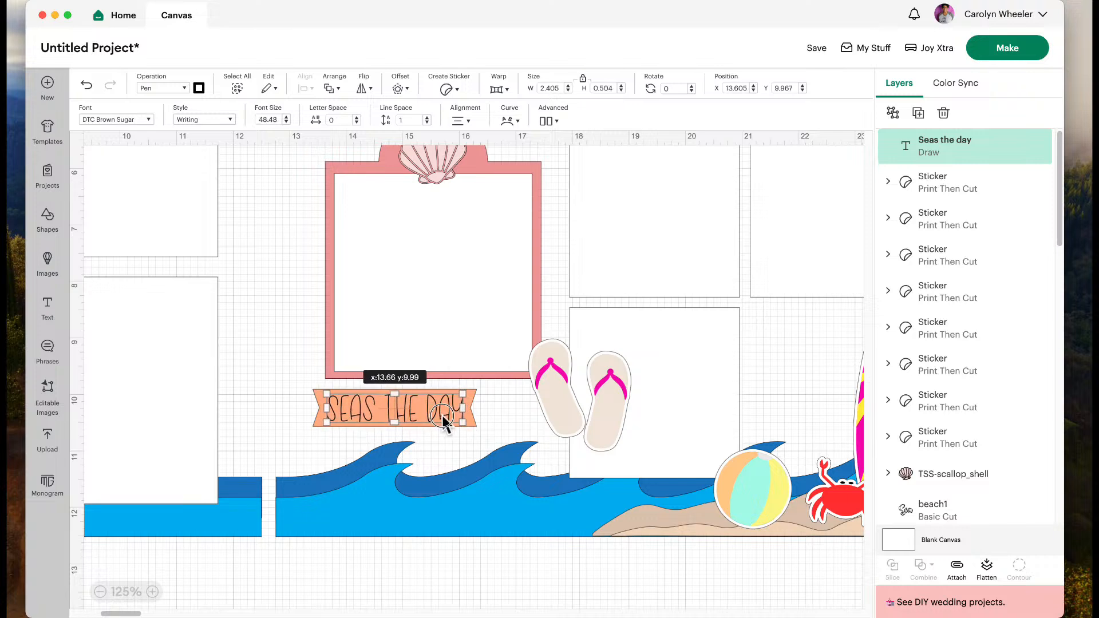
pyautogui.click(494, 411)
# Centre the "Seas the day" text and the orange banner on each other horizontally and vertically.
pyautogui.moveTo(296, 395); pyautogui.dragTo(452, 435)
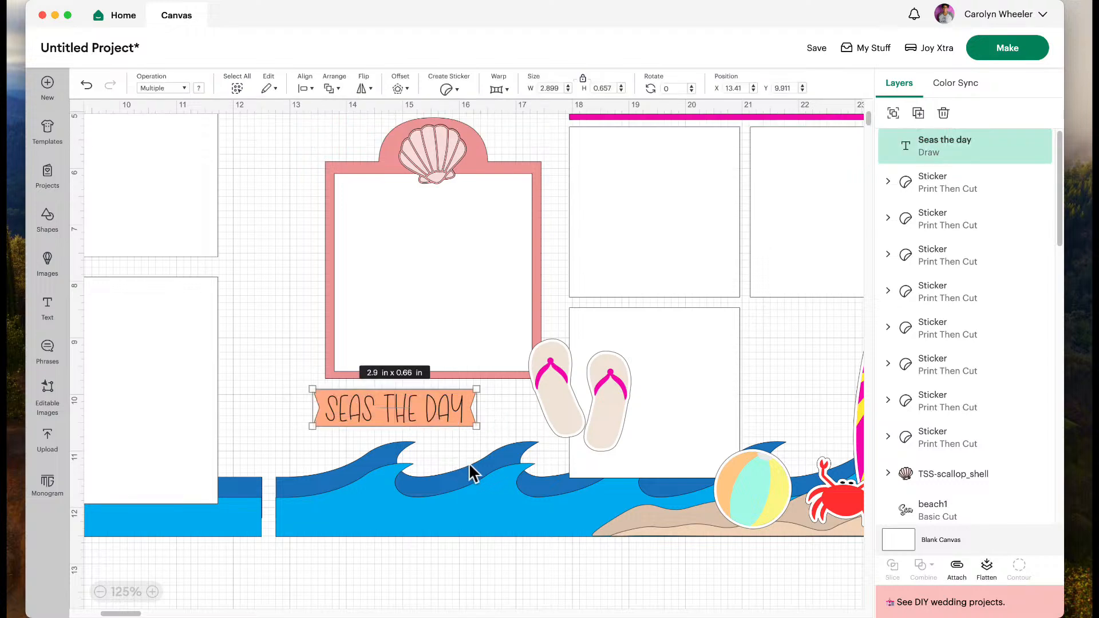
pyautogui.click(309, 88)
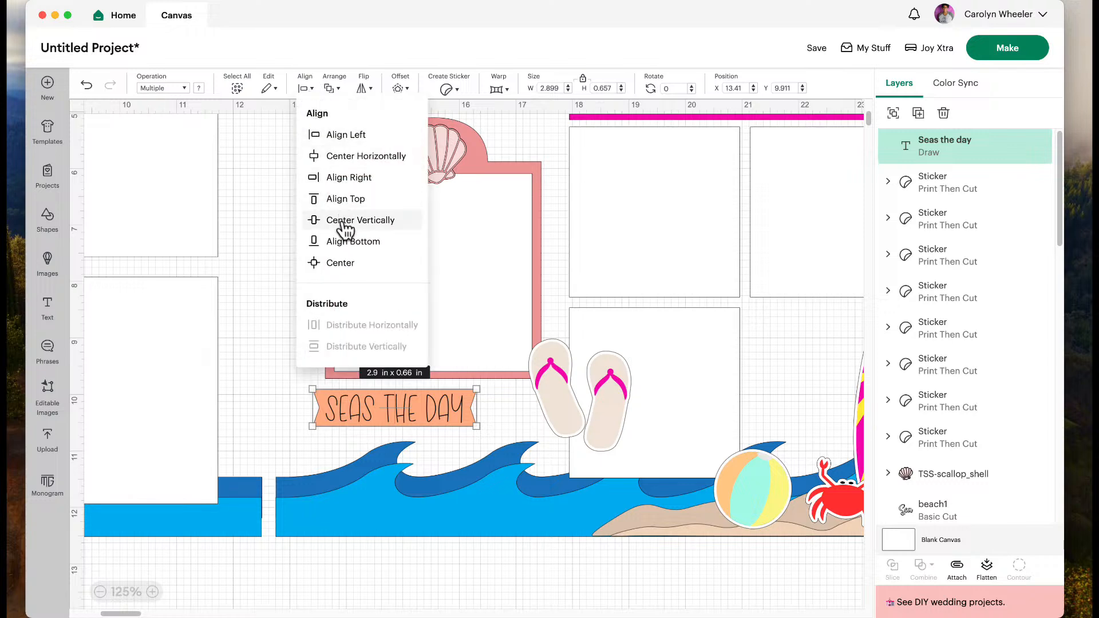
pyautogui.click(341, 166)
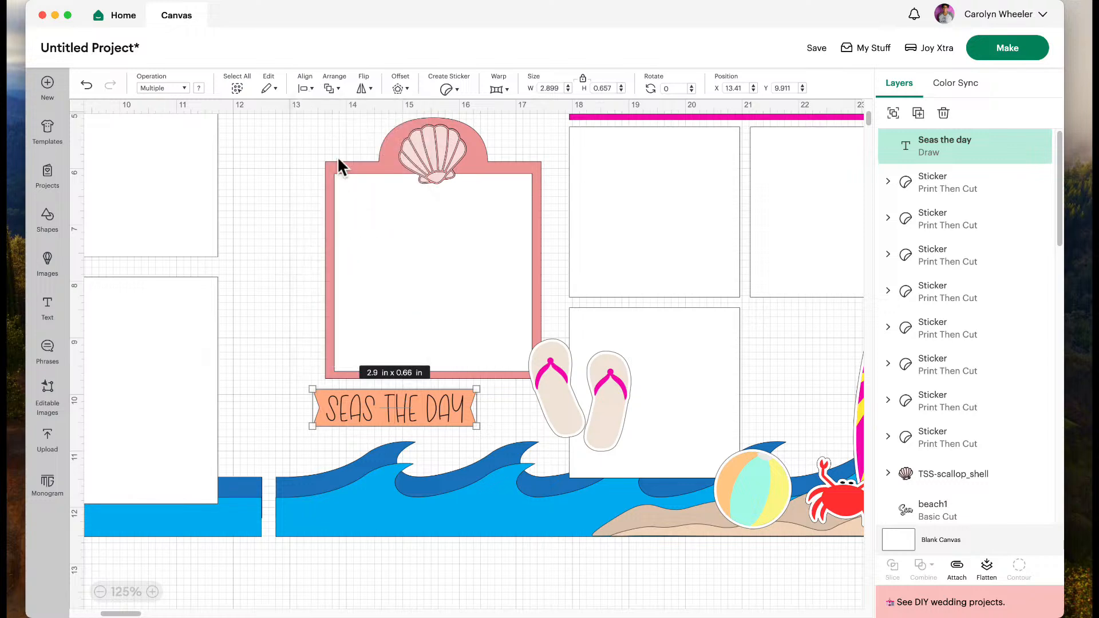
pyautogui.click(308, 89)
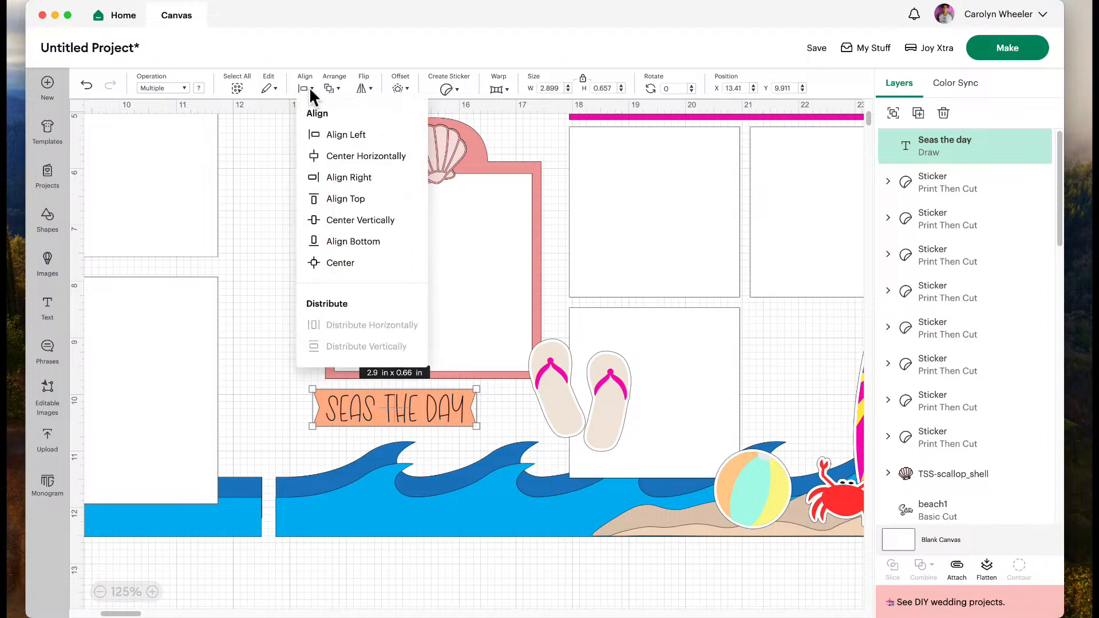
pyautogui.click(356, 226)
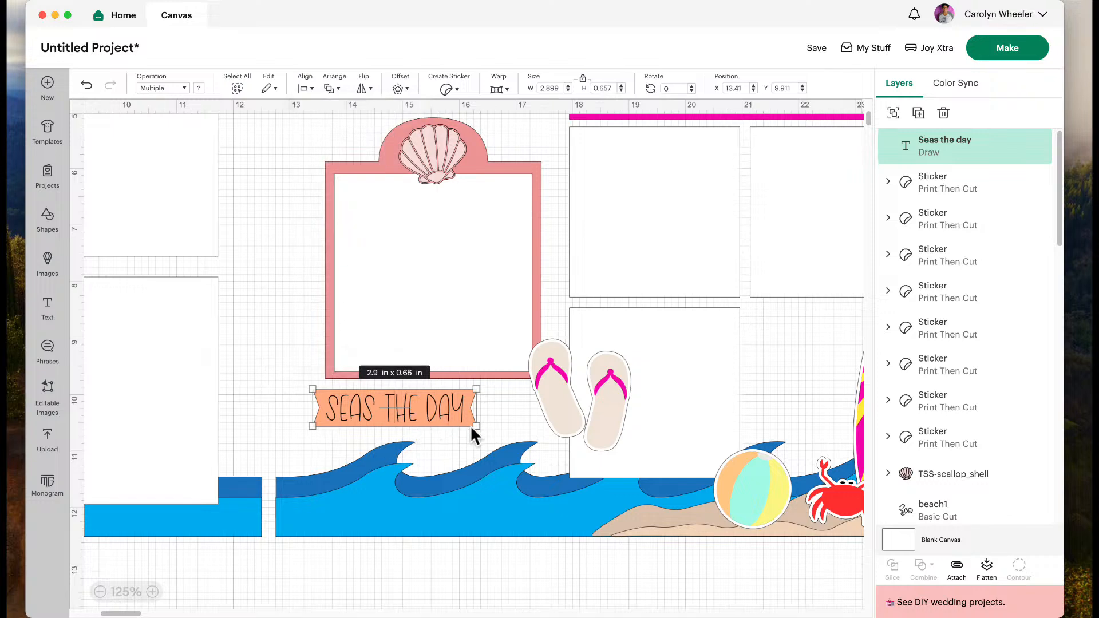
pyautogui.click(491, 424)
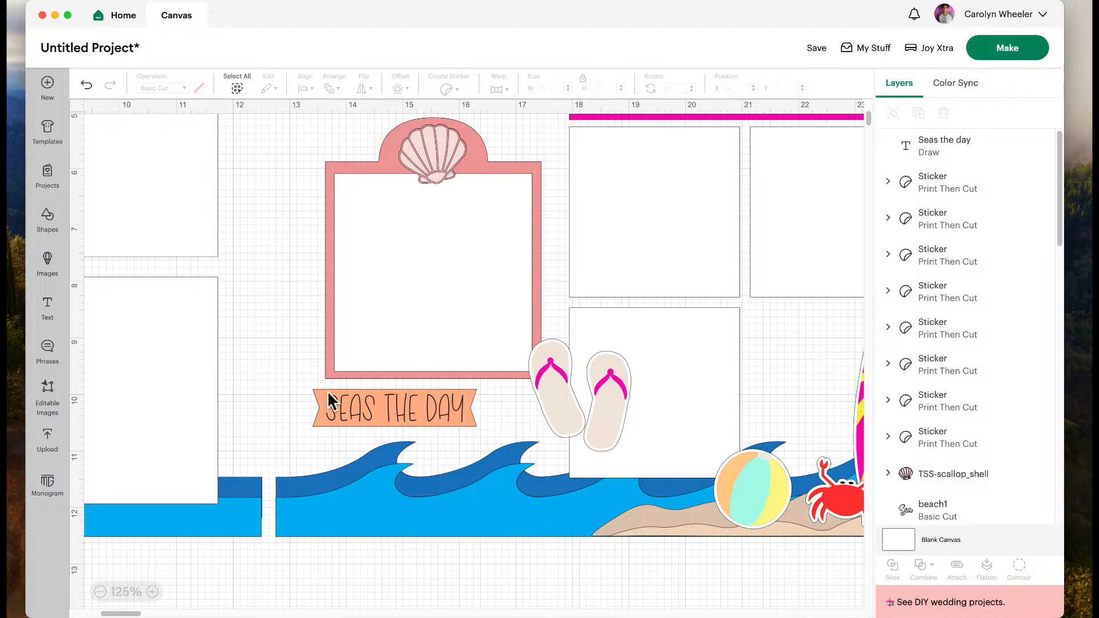
# Attach the "Seas the day" text to the orange banner and expand the attached group's layers.
pyautogui.moveTo(288, 382); pyautogui.dragTo(402, 443)
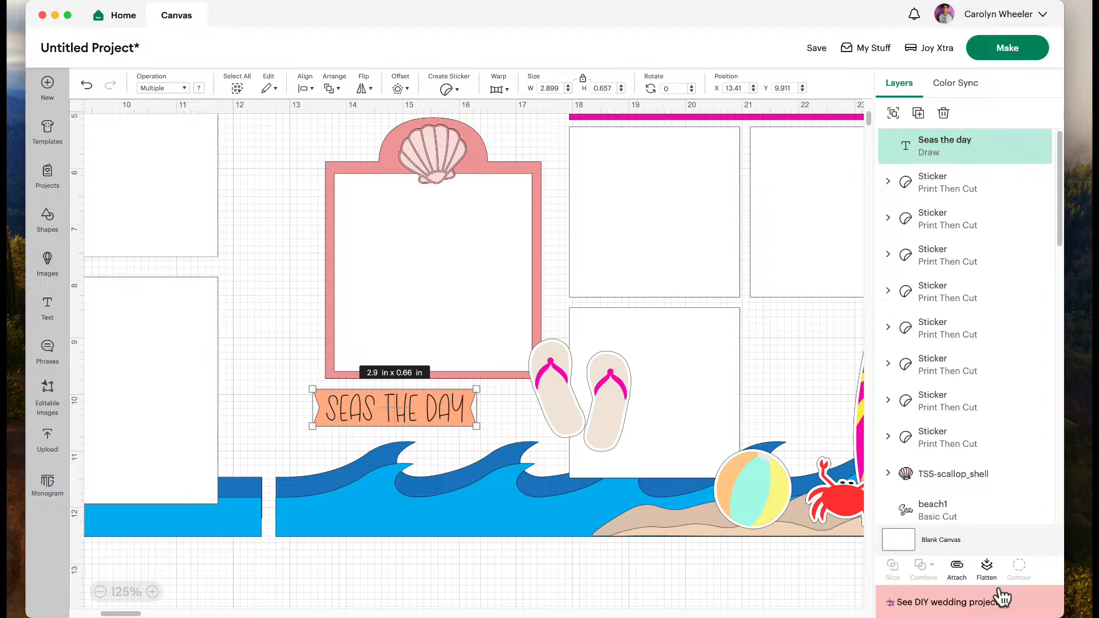
pyautogui.click(956, 573)
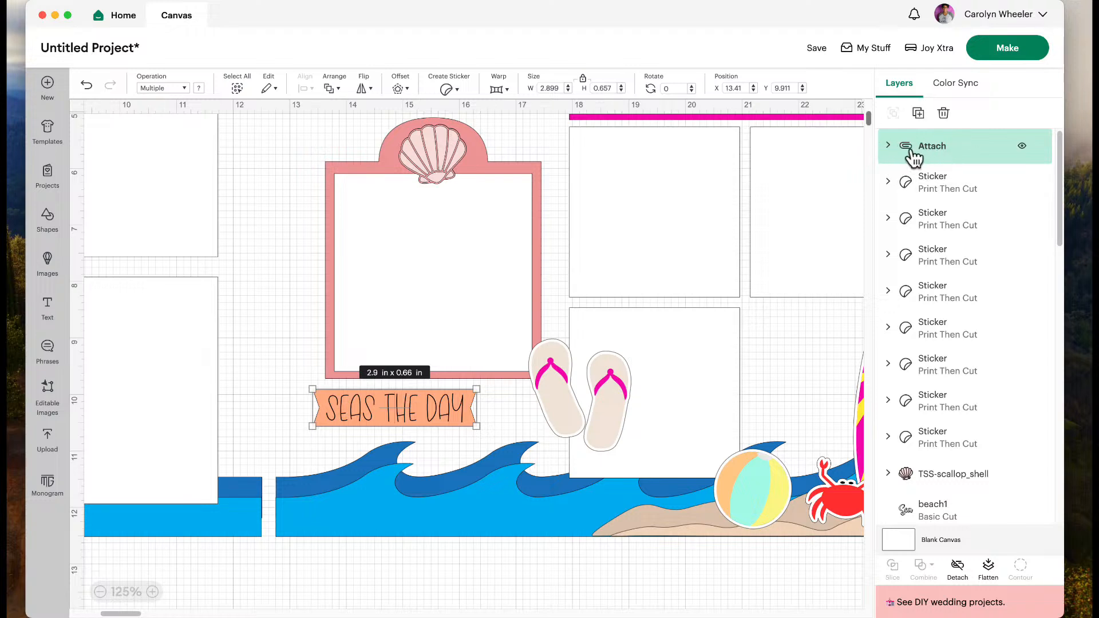
pyautogui.click(888, 147)
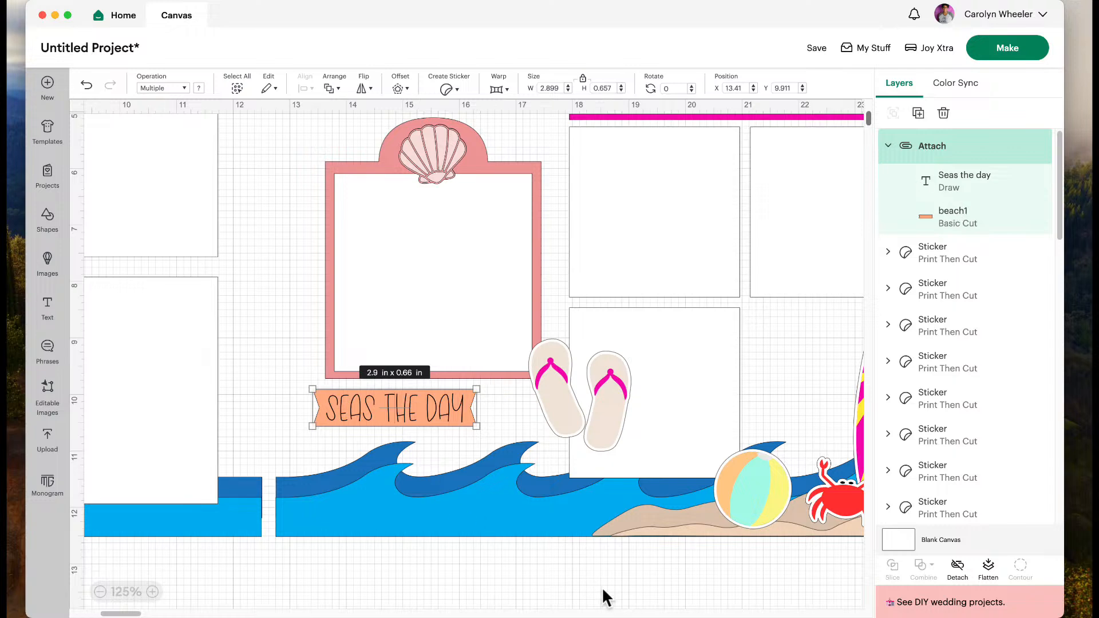
# Select the attached "Seas the day" text layer and check its available font styles.
pyautogui.click(930, 184)
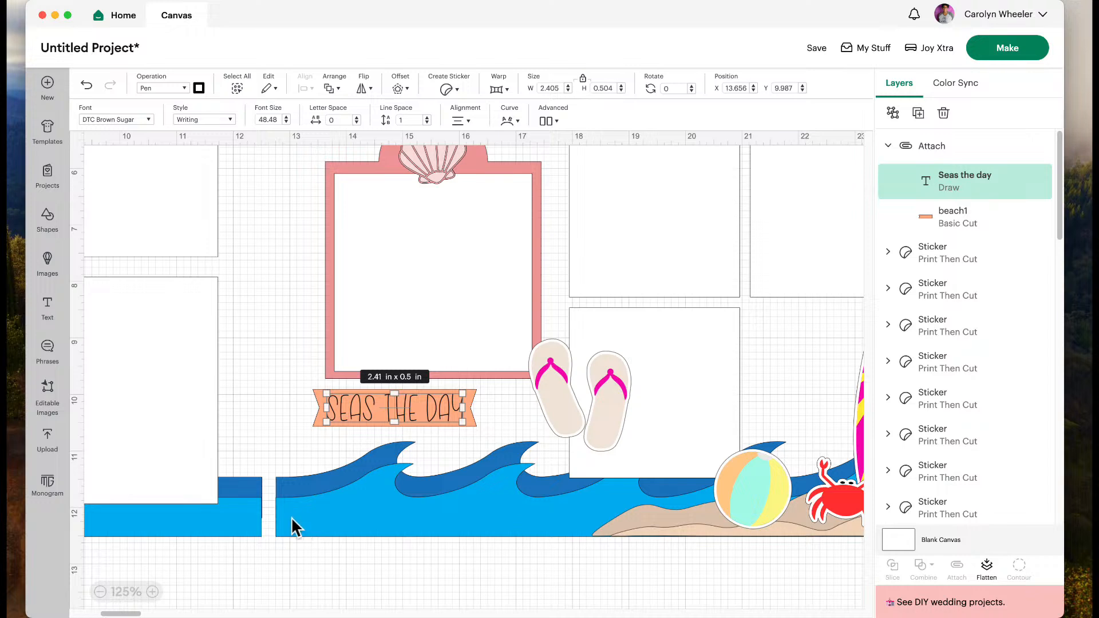
pyautogui.click(207, 120)
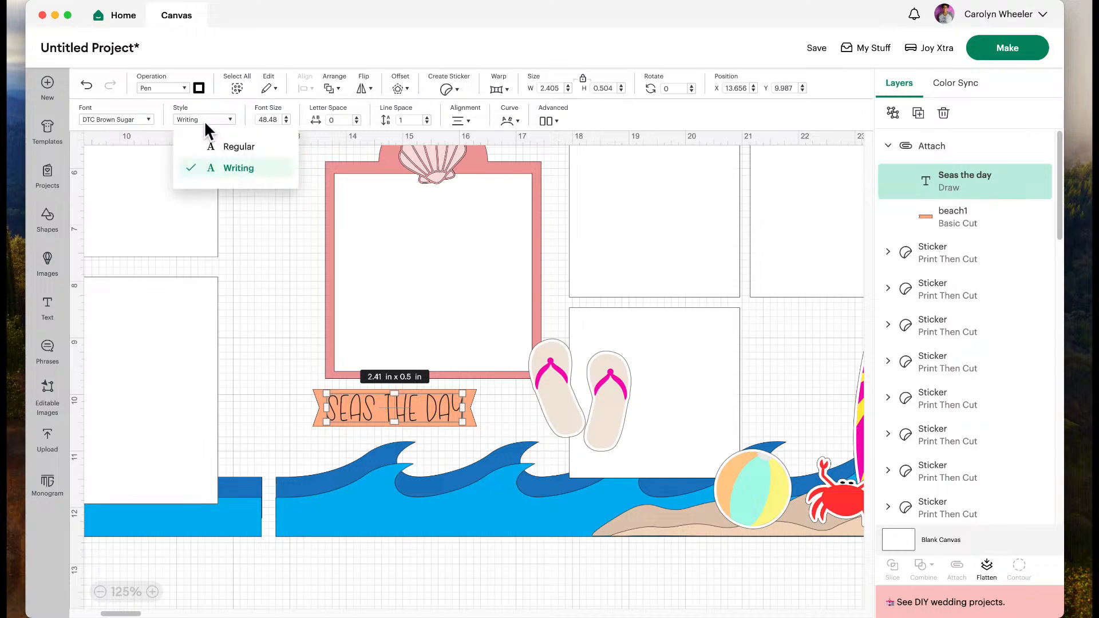
pyautogui.click(201, 121)
pyautogui.click(203, 117)
pyautogui.click(176, 57)
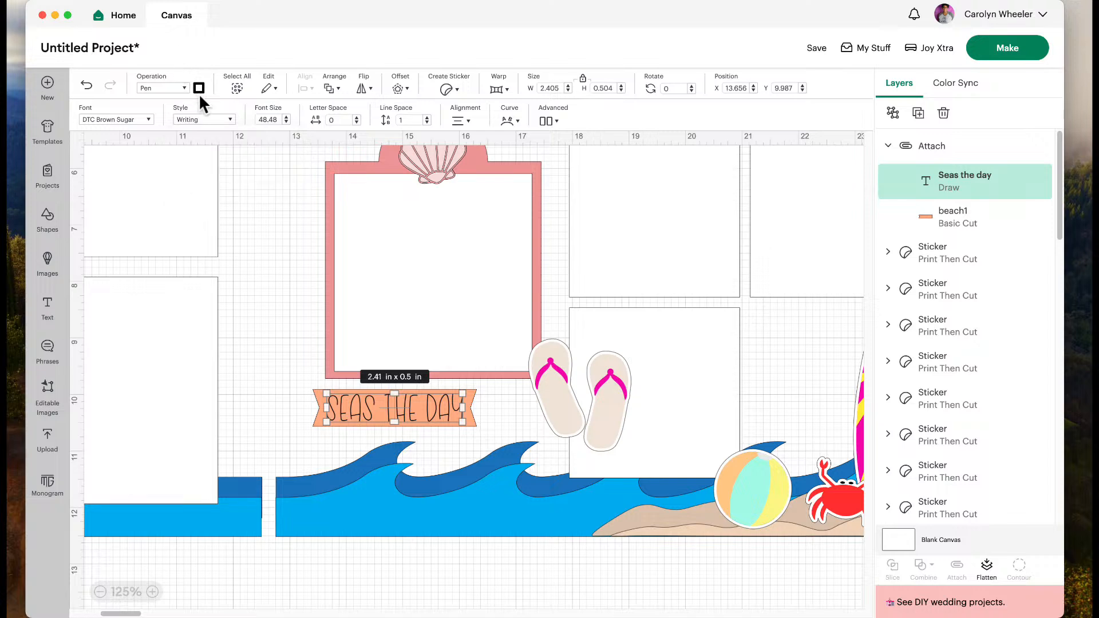
# Browse the Fine Point (0.4mm) pen colours available for the "Seas the day" text.
pyautogui.click(198, 88)
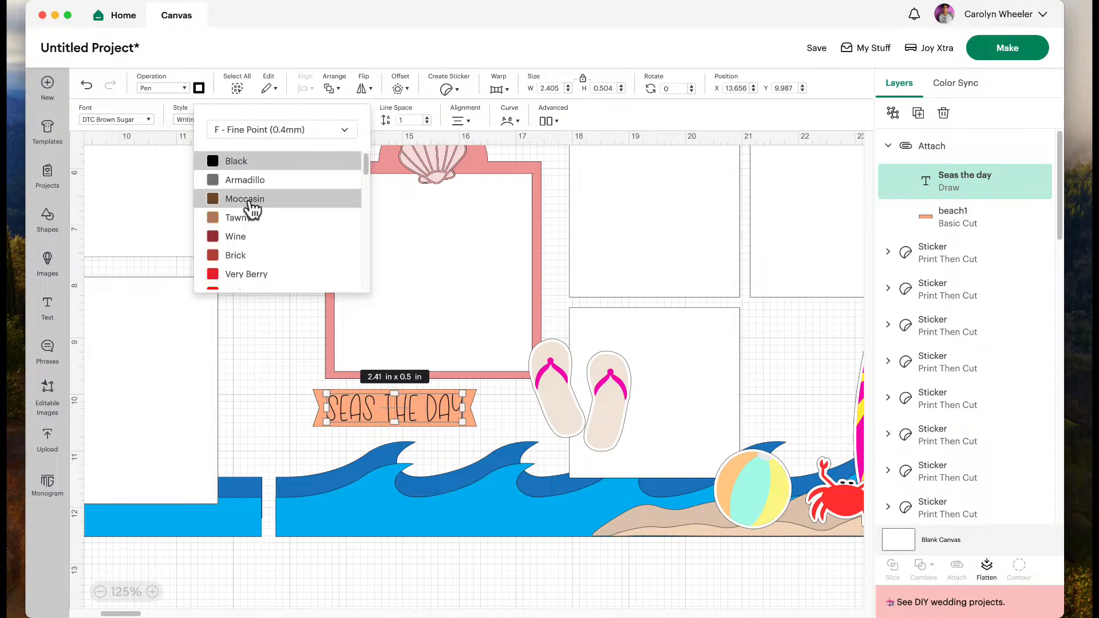
pyautogui.scroll(-5, 263, 240)
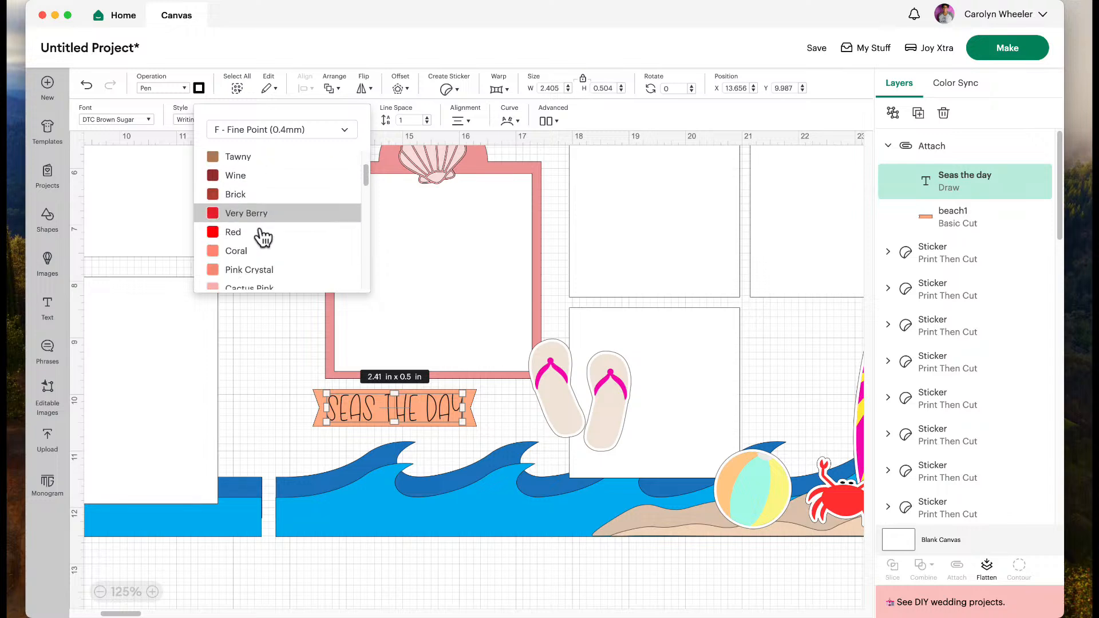
pyautogui.scroll(-5, 279, 264)
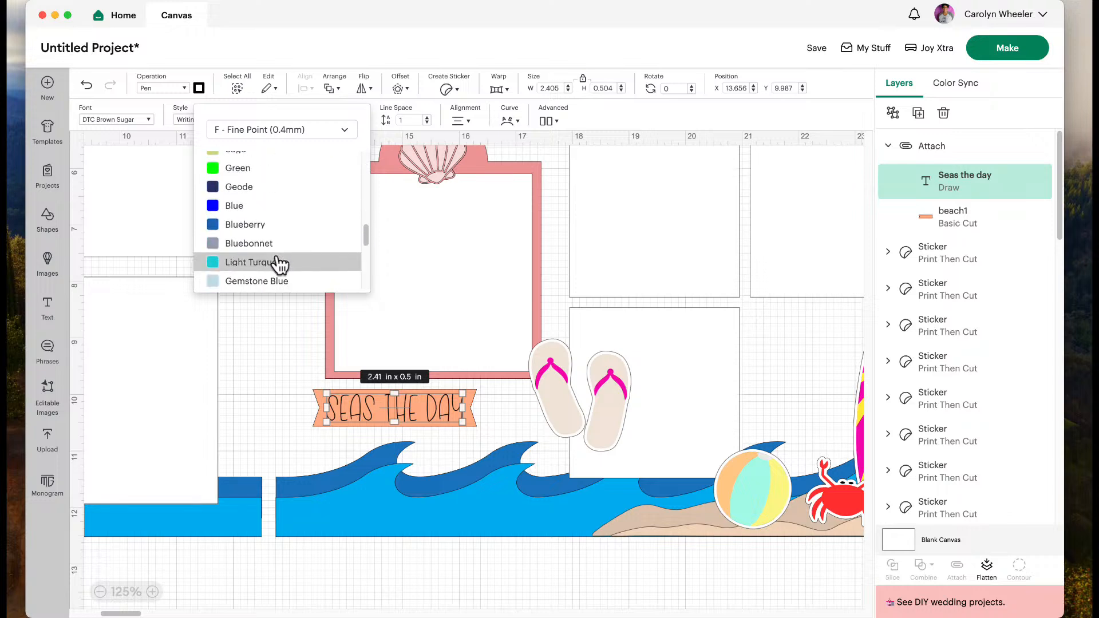
pyautogui.scroll(10, 280, 264)
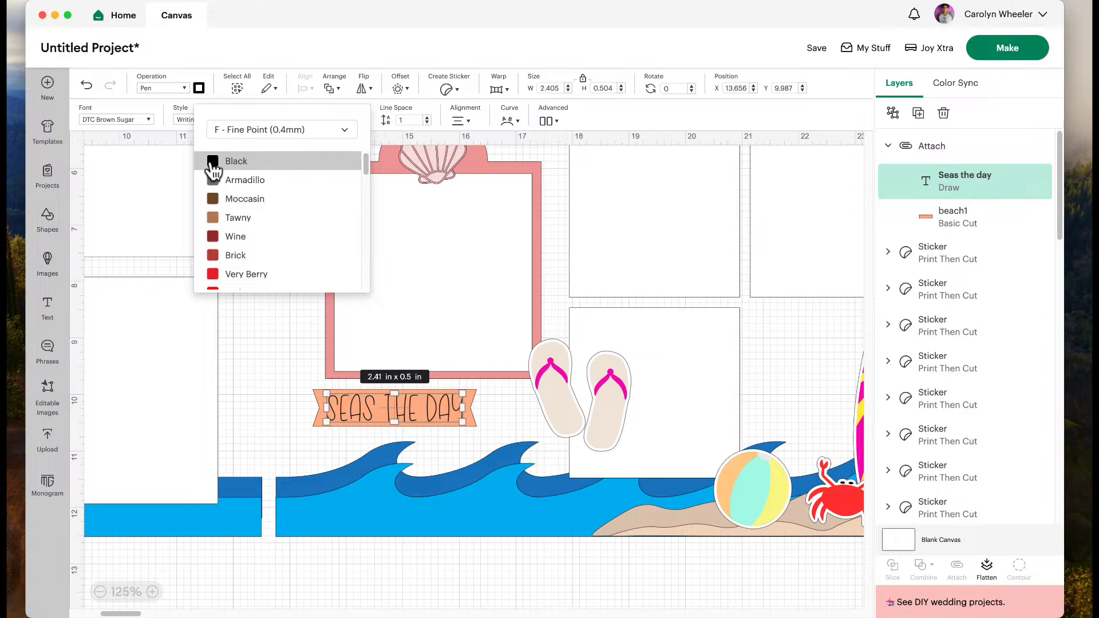
pyautogui.click(236, 41)
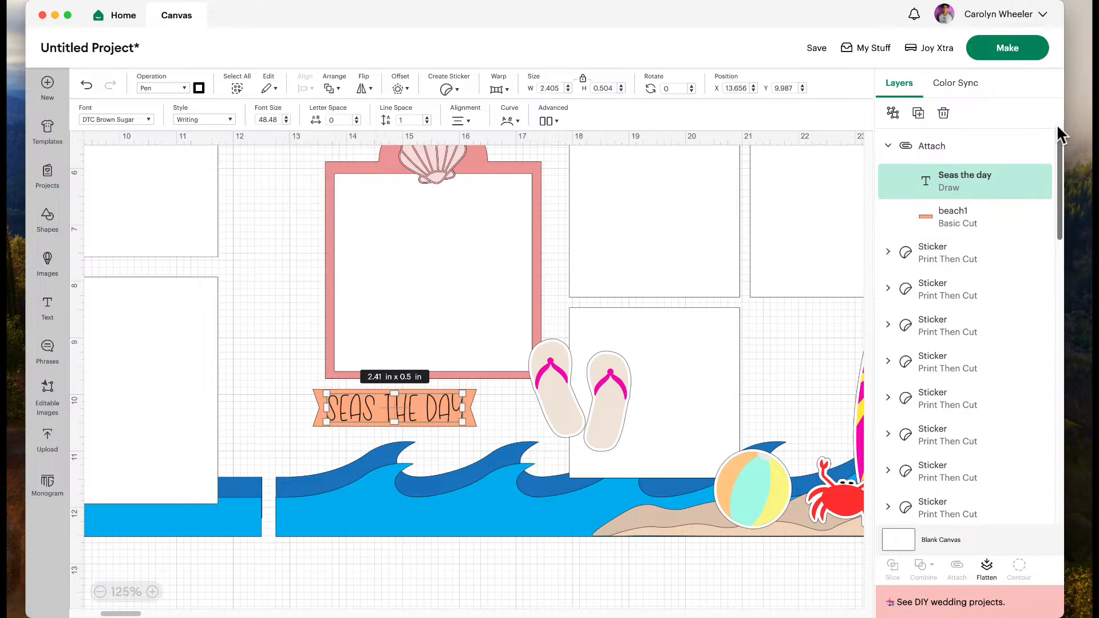
pyautogui.click(1015, 48)
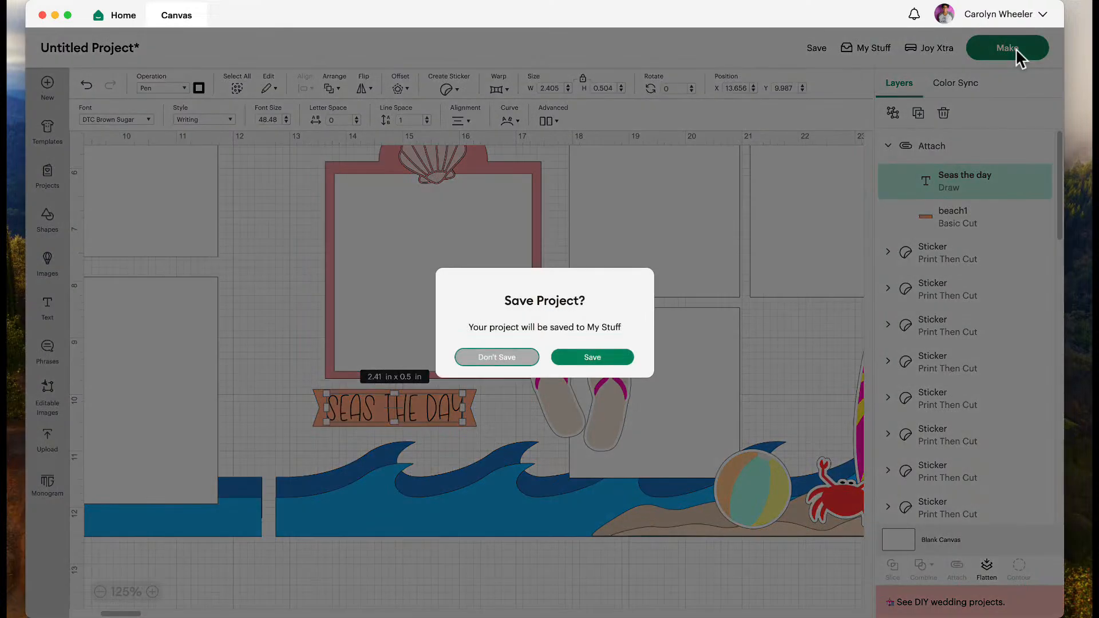
pyautogui.click(584, 361)
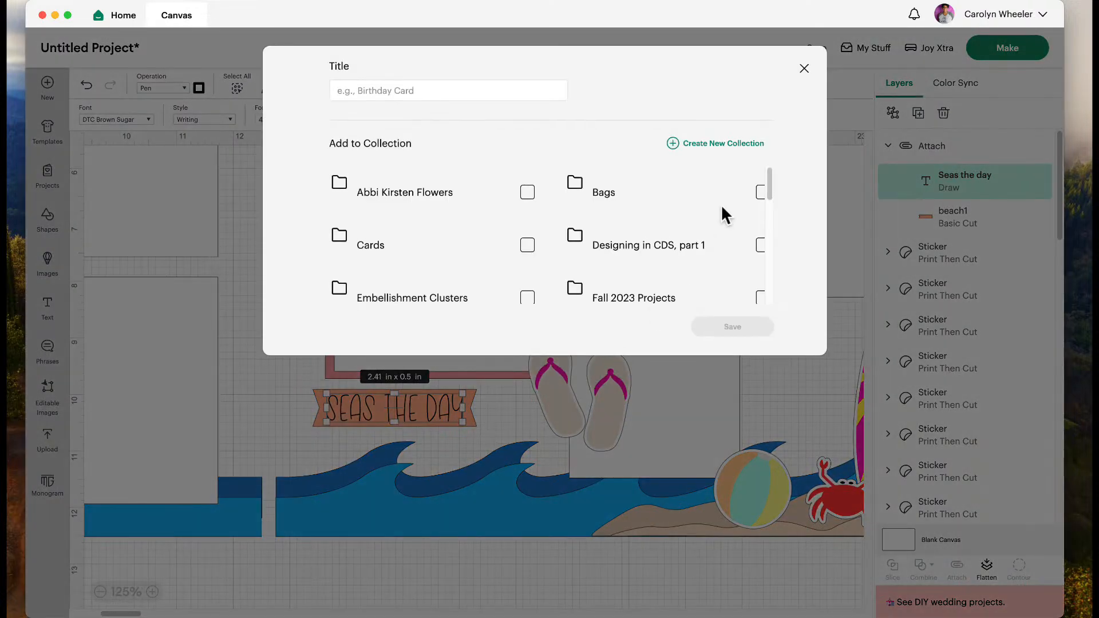
pyautogui.scroll(-10, 449, 238)
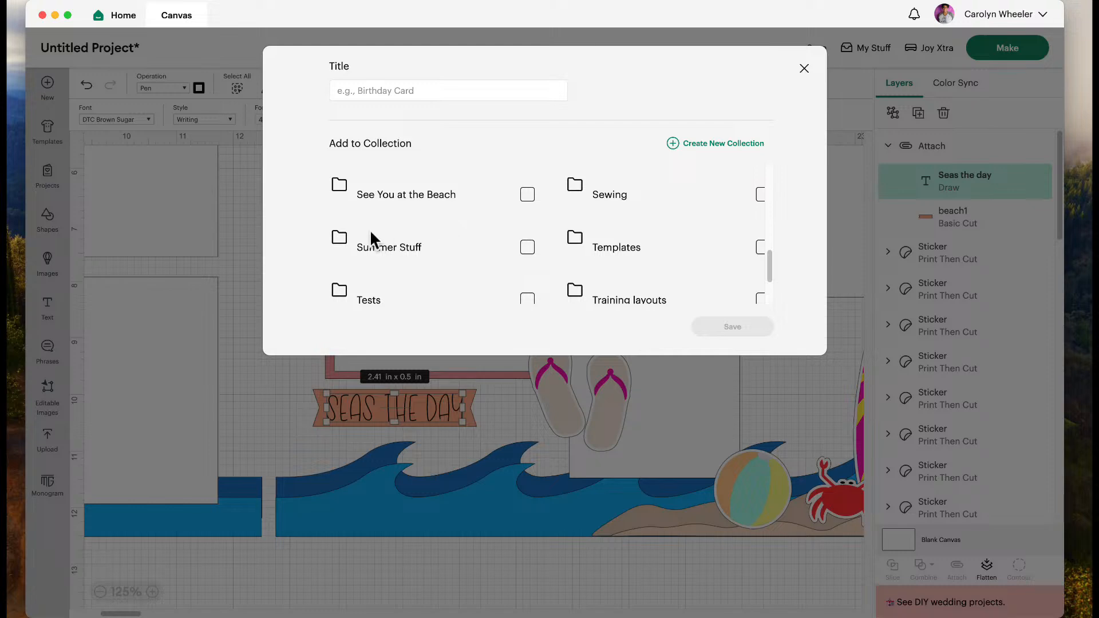
pyautogui.click(527, 247)
pyautogui.click(807, 68)
# Open the project's mat preview with all materials loaded On Mat.
pyautogui.click(973, 47)
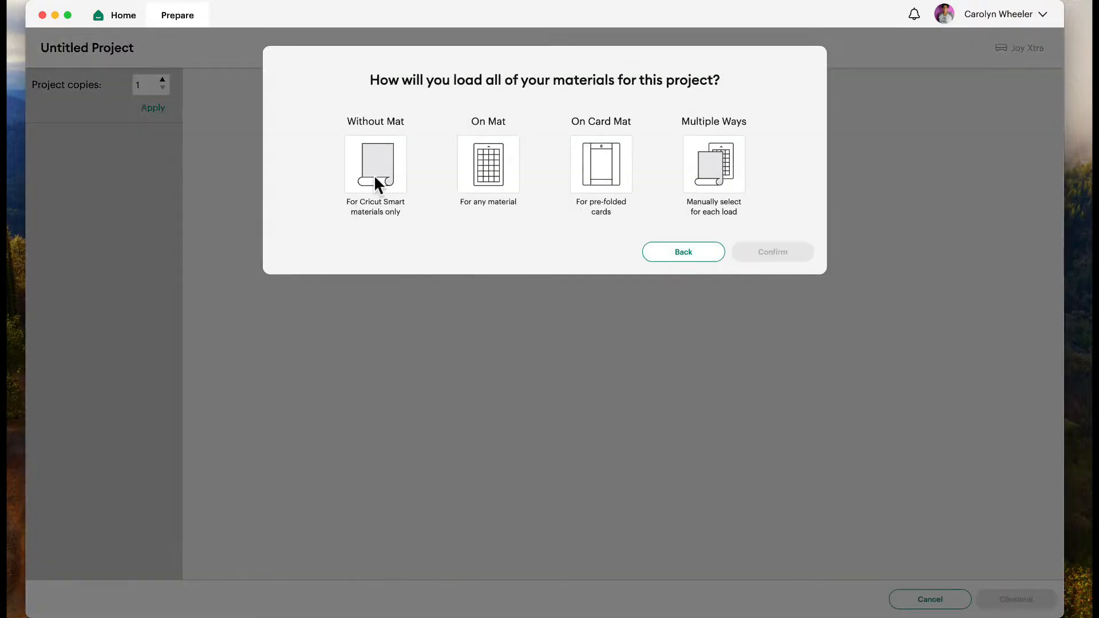
pyautogui.click(478, 153)
pyautogui.click(768, 258)
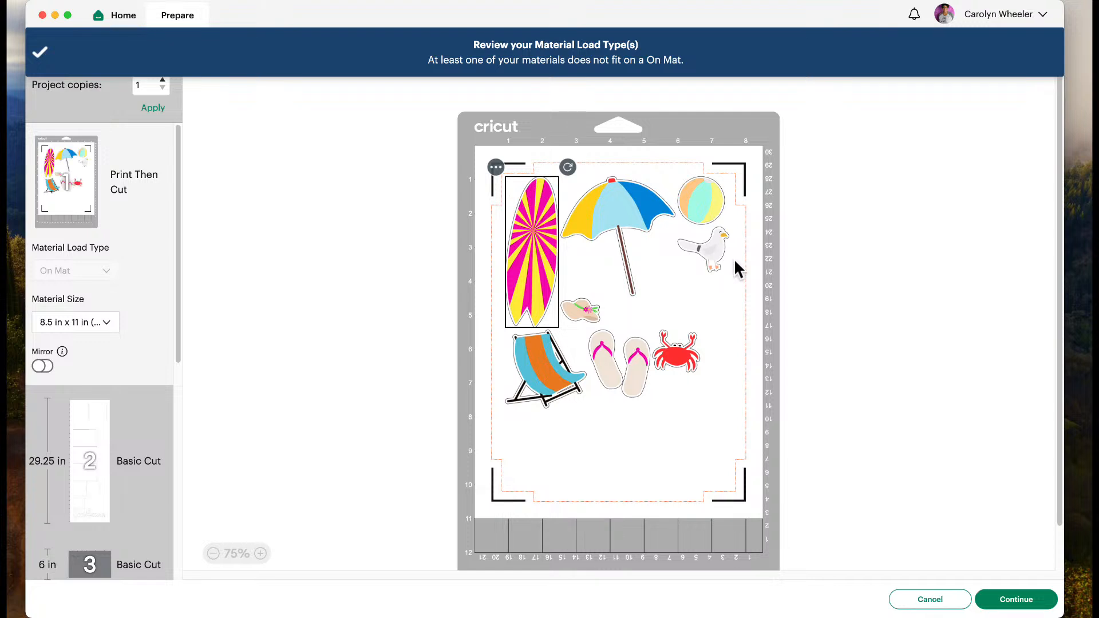
# Review the project's list of mats and the artwork on the coral frame and pink shell mats.
pyautogui.scroll(-5, 155, 316)
pyautogui.scroll(-5, 155, 316)
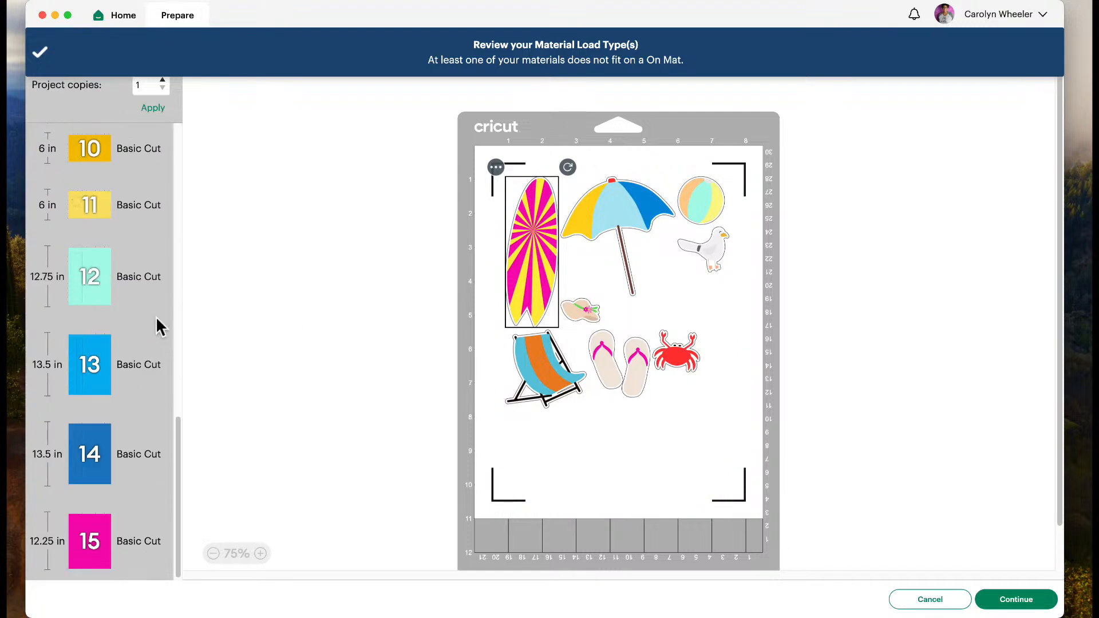
pyautogui.scroll(8, 156, 316)
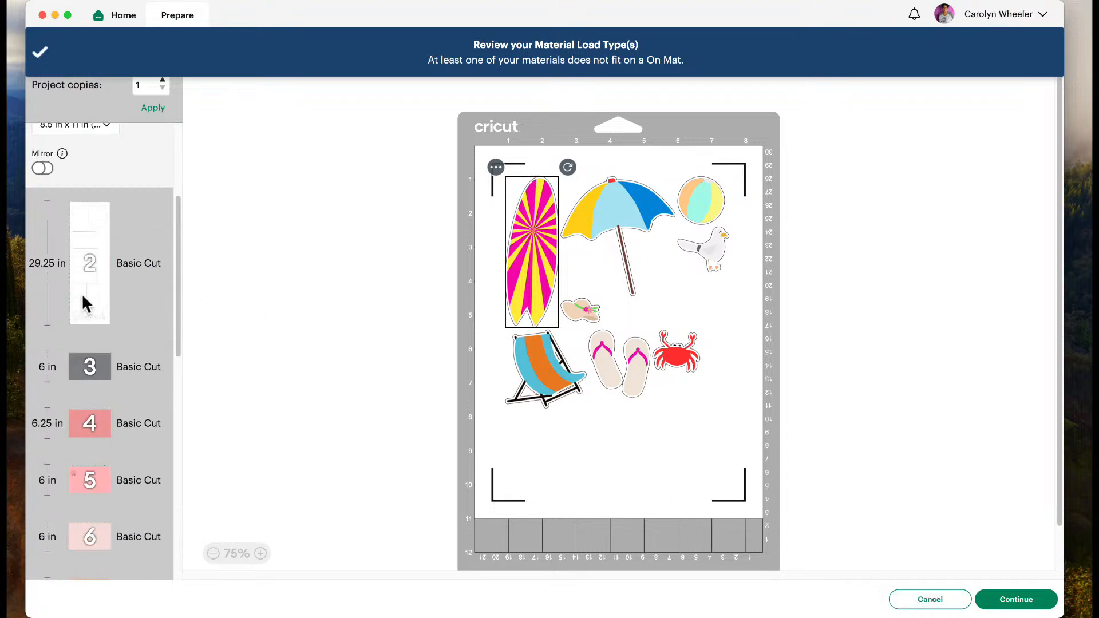
pyautogui.click(112, 425)
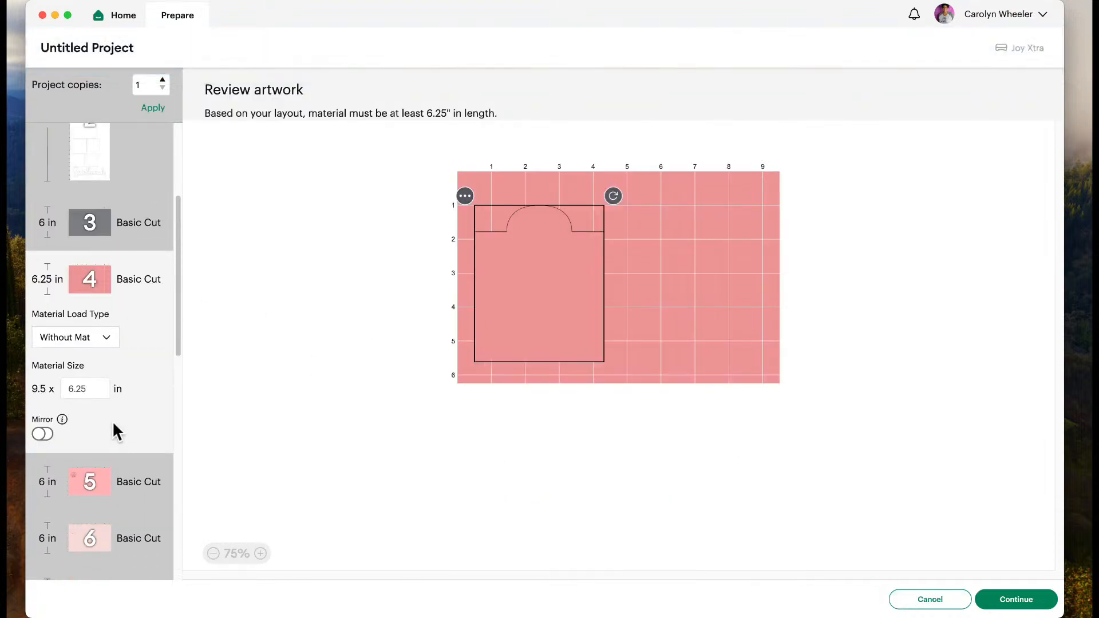
pyautogui.scroll(-3, 108, 420)
pyautogui.click(75, 295)
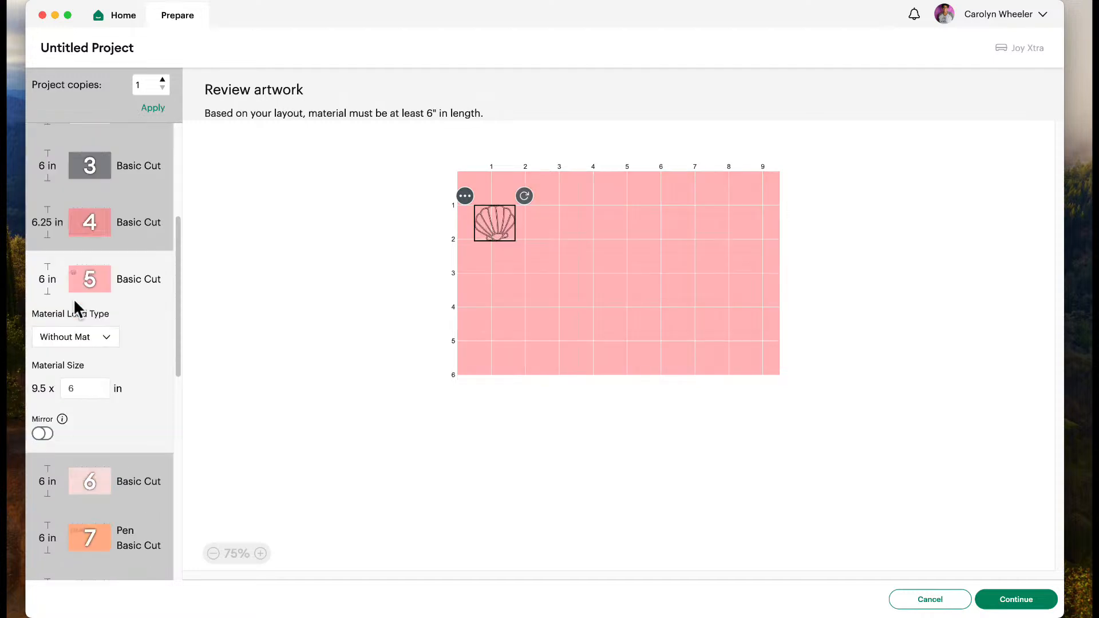
pyautogui.click(78, 496)
pyautogui.scroll(-4, 83, 465)
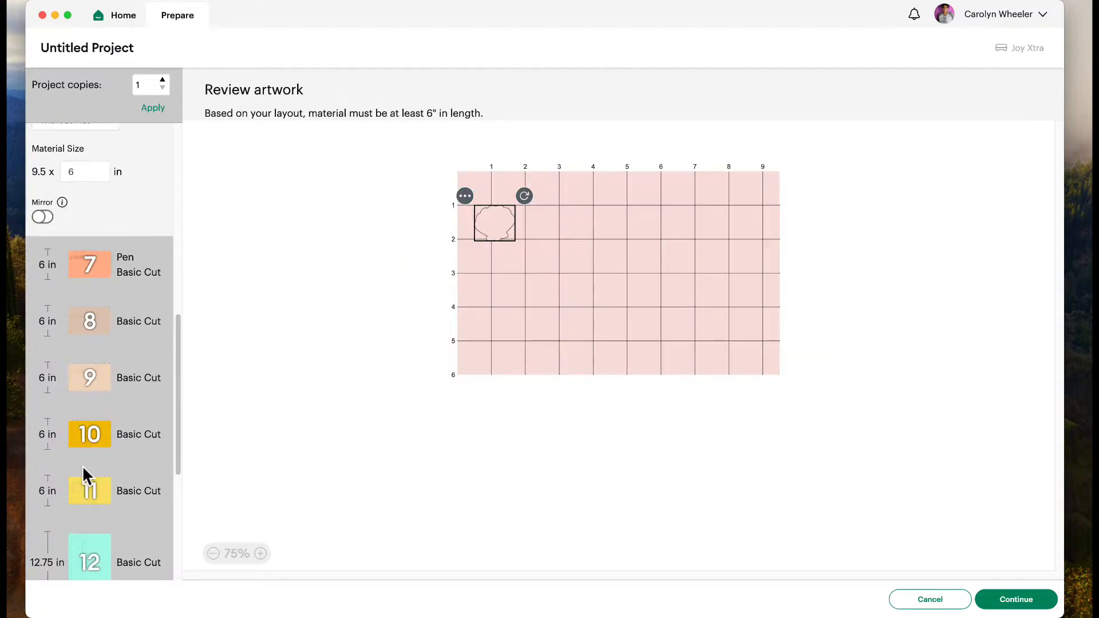
# Inspect the orange Pen and Basic Cut mat up close, shift the attached "Seas the day" banner slightly, and leave the preview.
pyautogui.click(86, 271)
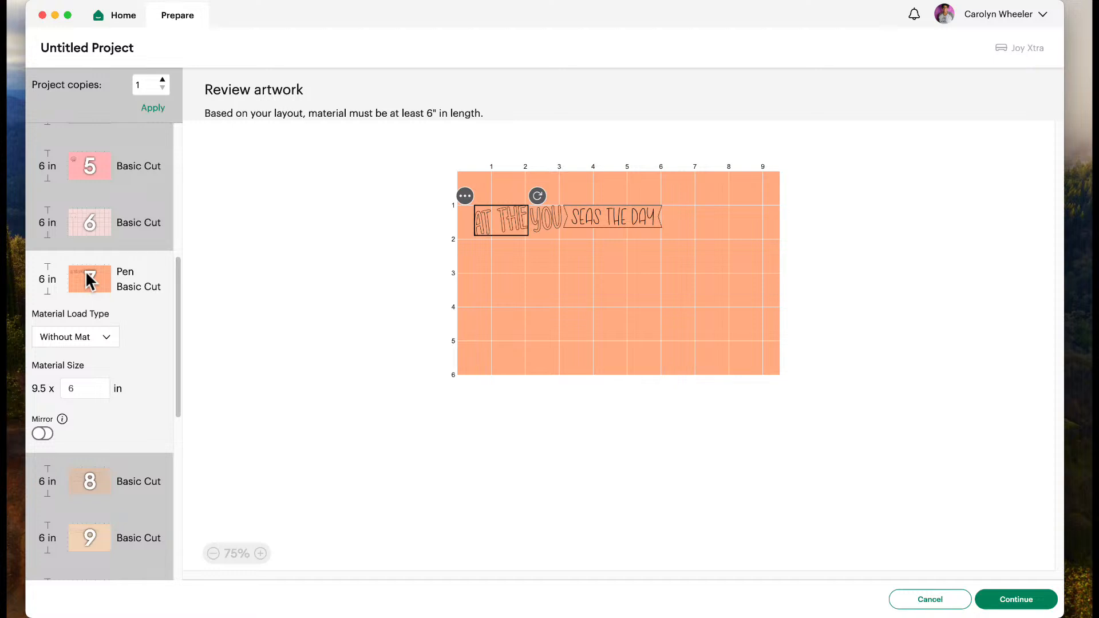
pyautogui.click(261, 554)
pyautogui.click(261, 554)
pyautogui.click(261, 554)
pyautogui.click(261, 554)
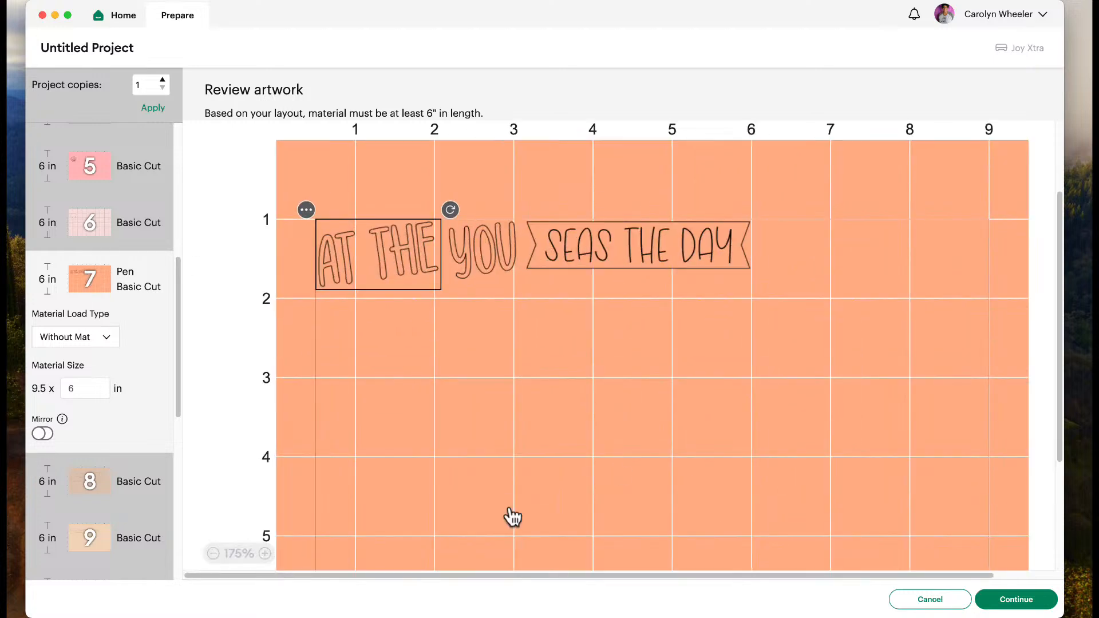
pyautogui.moveTo(605, 243); pyautogui.dragTo(636, 252)
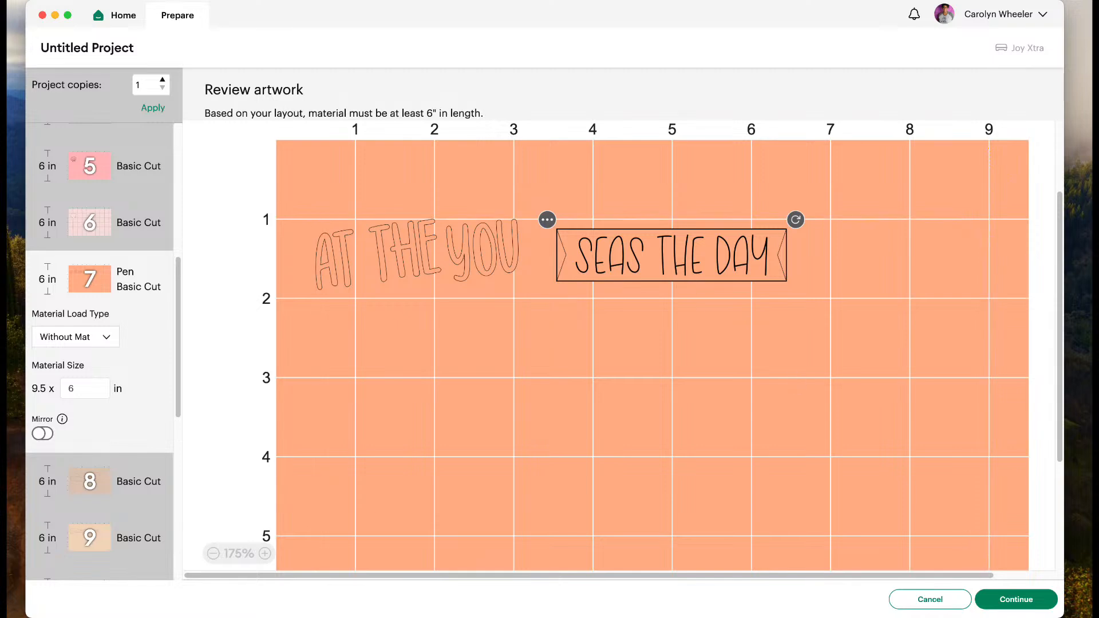
pyautogui.click(929, 600)
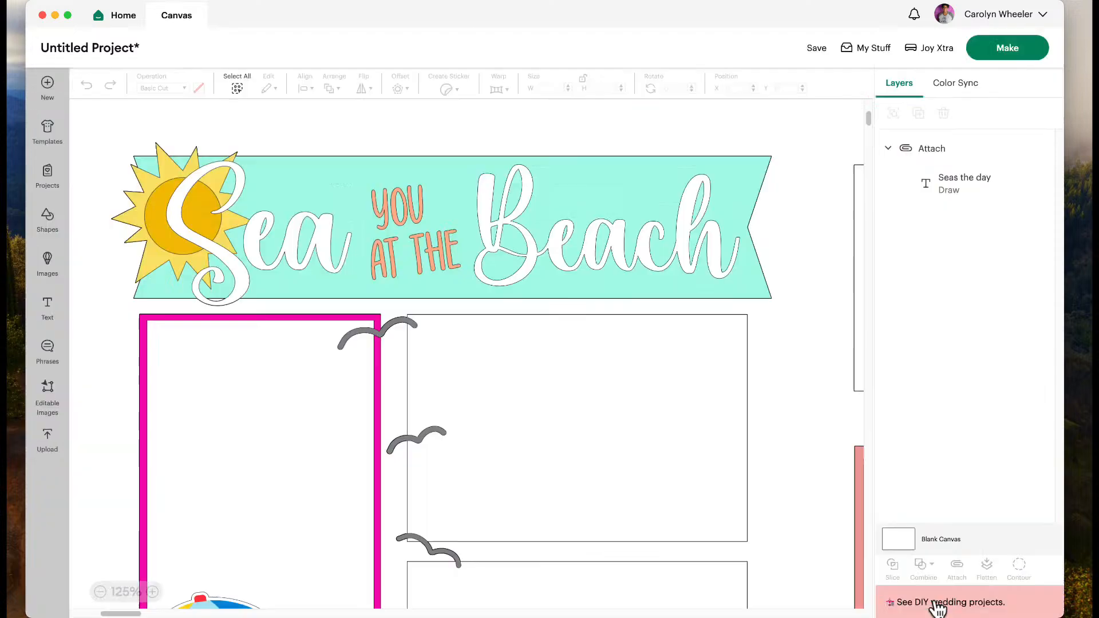